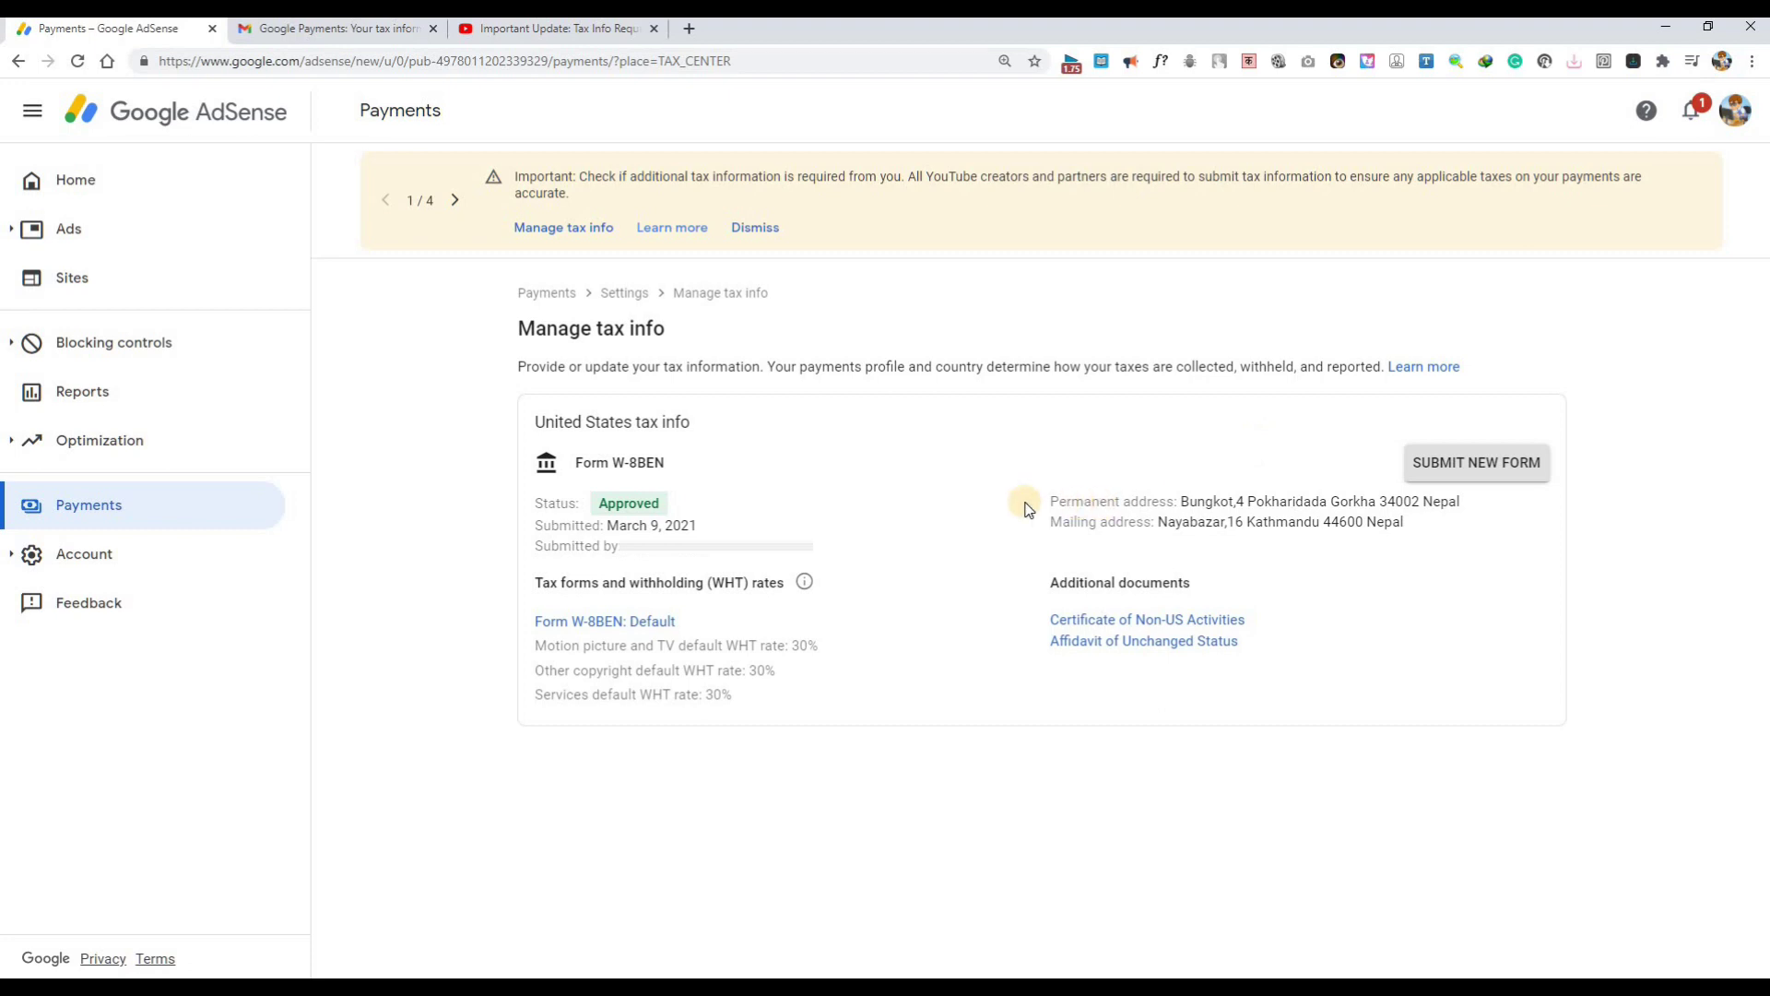
triple_click(780, 666)
left_click(805, 666)
triple_click(711, 177)
left_click(887, 180)
triple_click(869, 246)
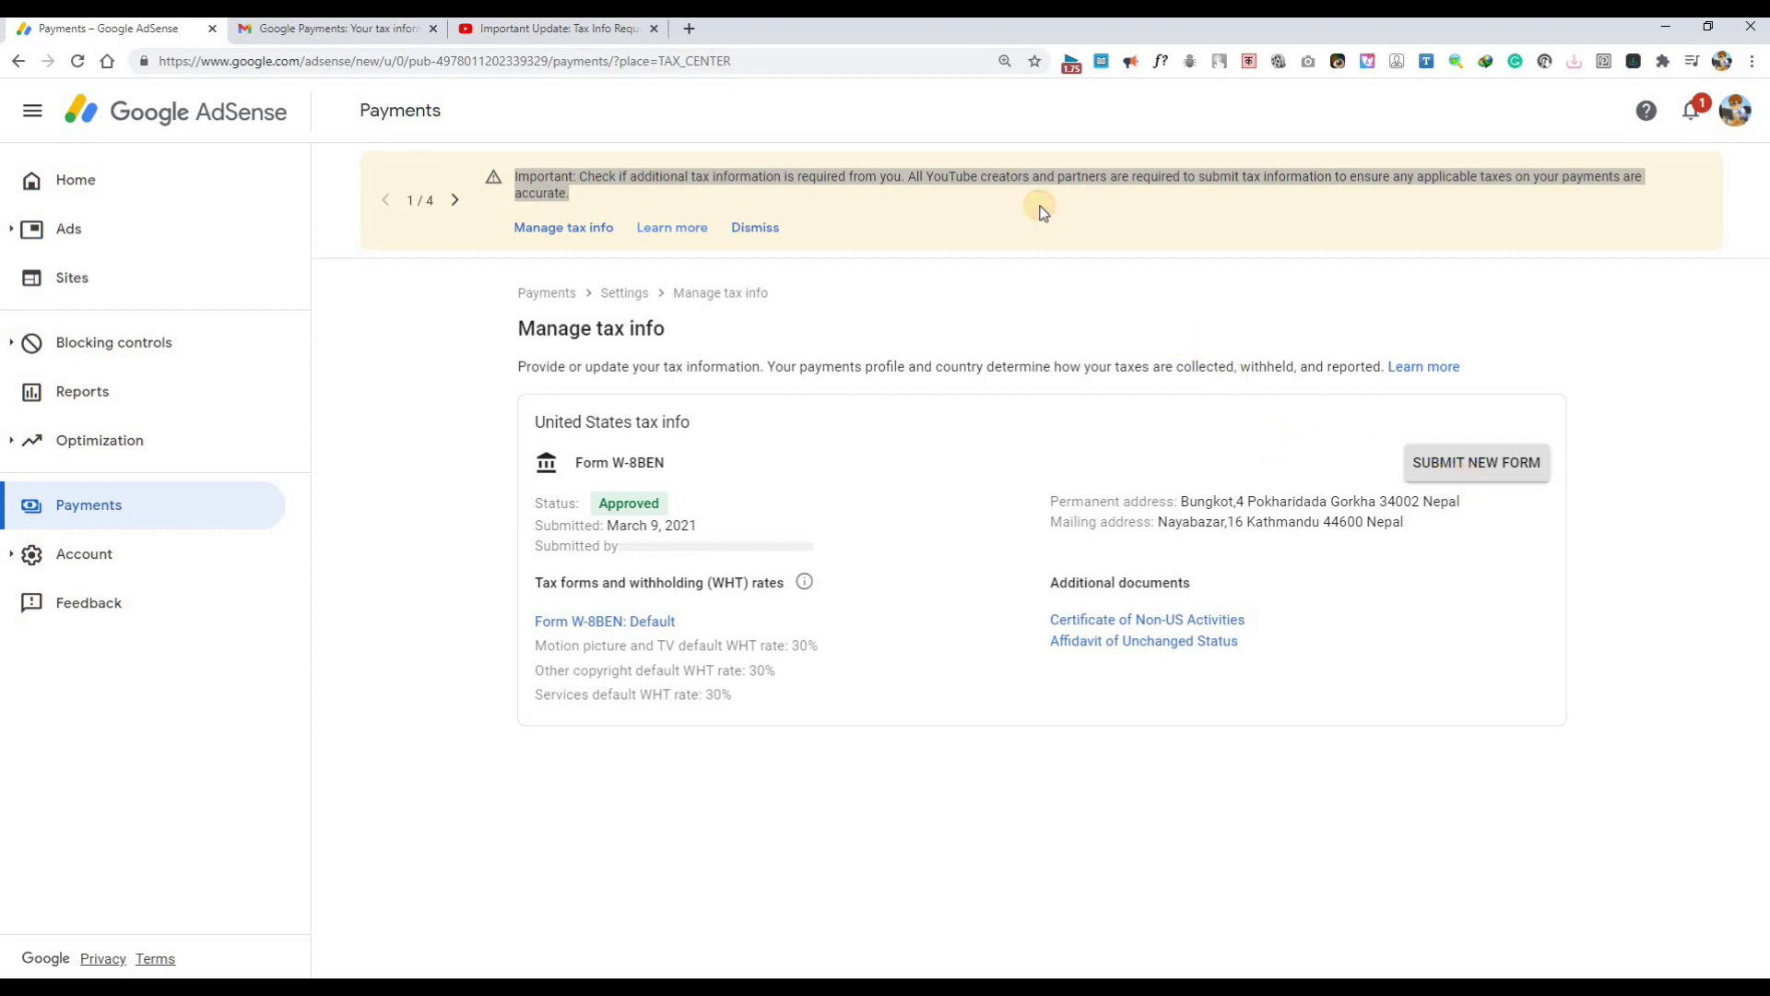
left_click(1095, 214)
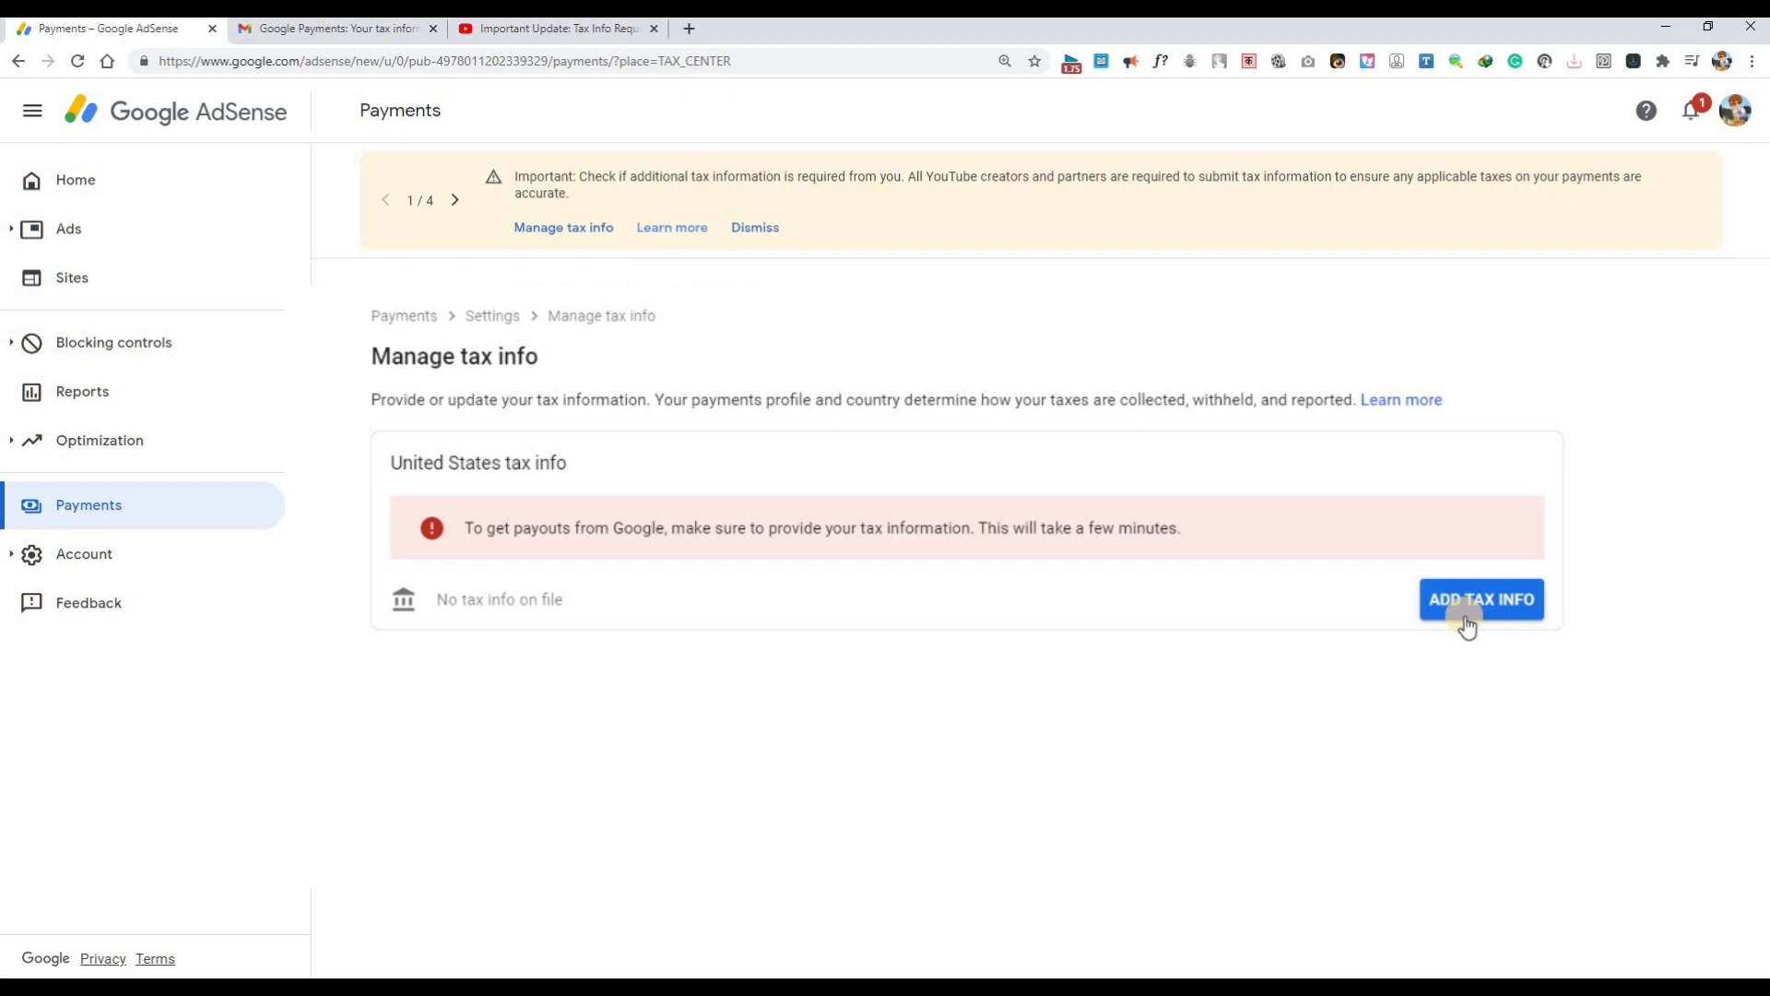
- Start a new United States tax info form and verify identity with the Google account password
left_click(1465, 619)
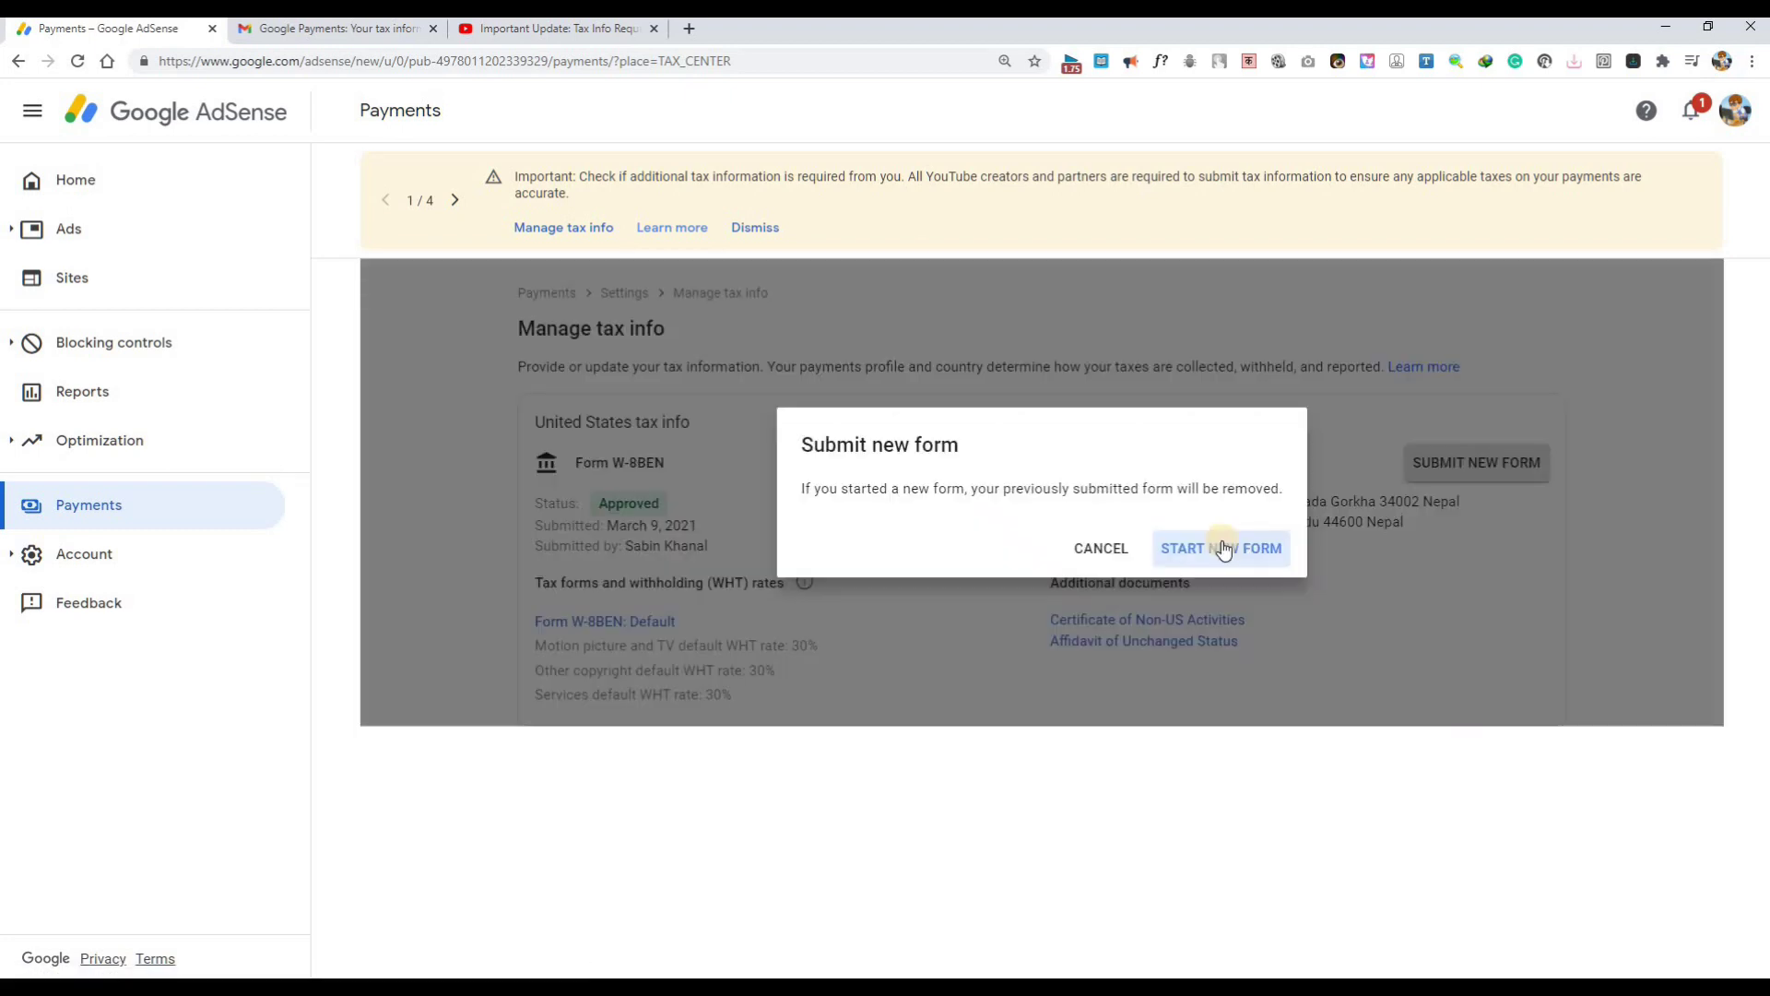
left_click(1224, 547)
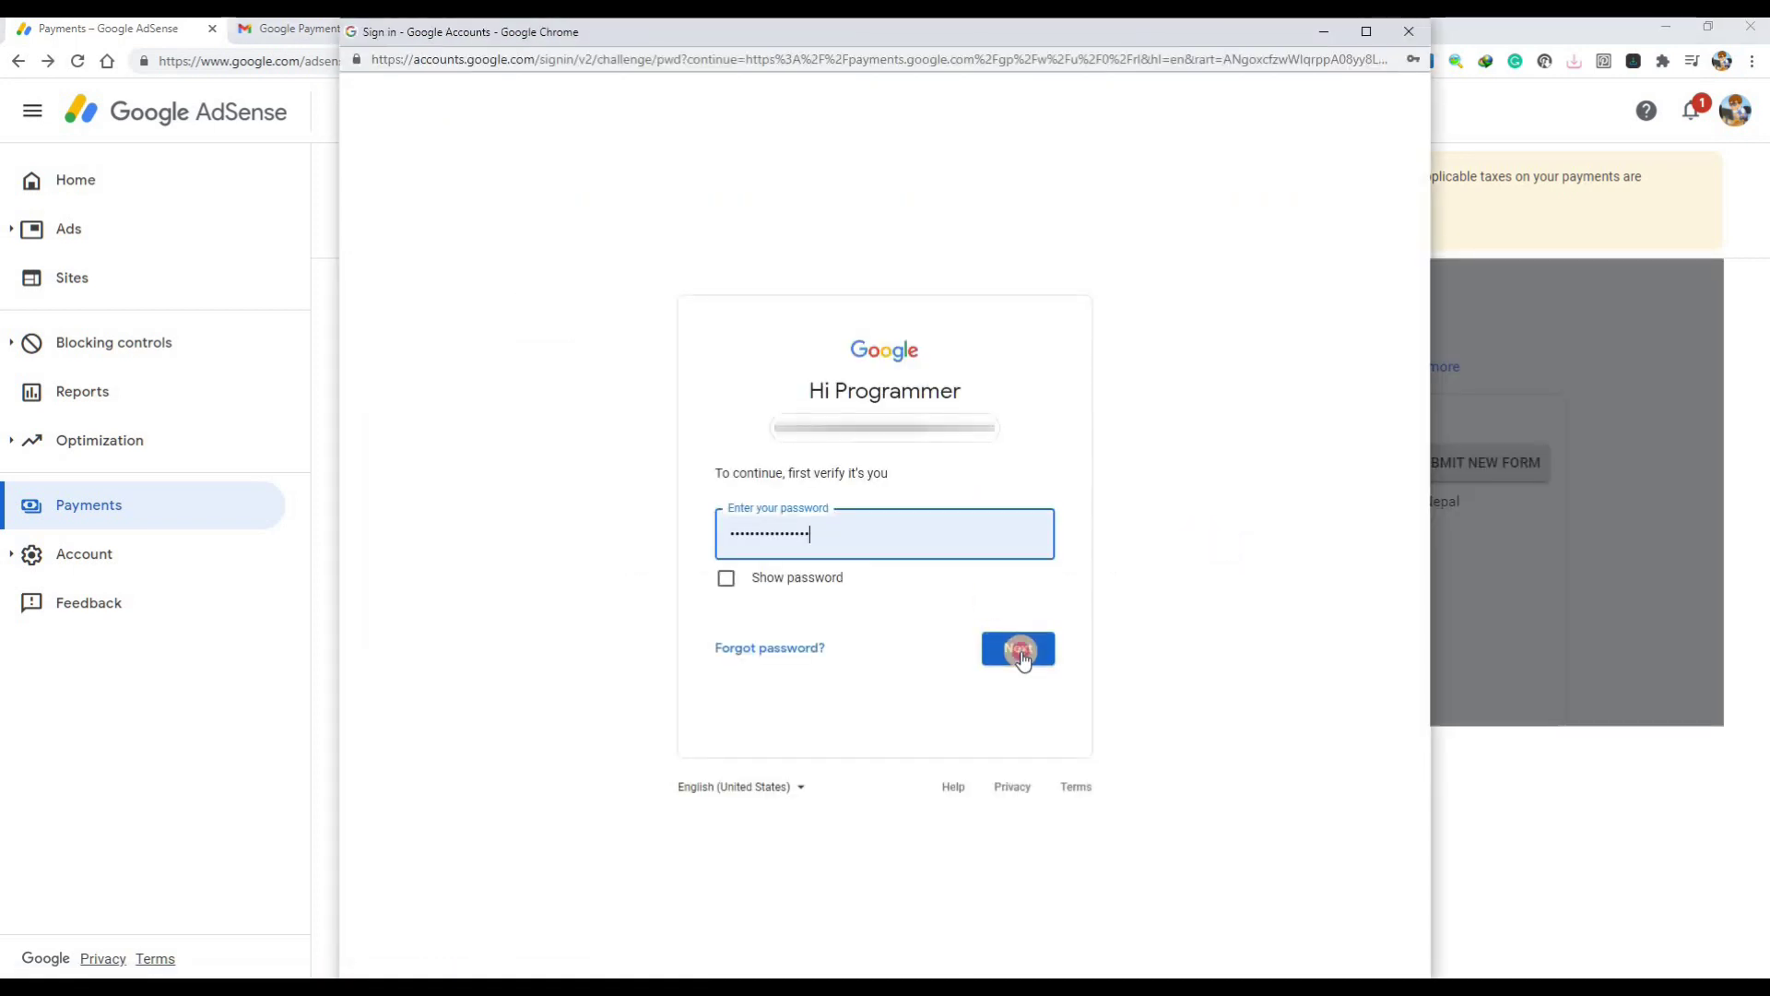
key("Return")
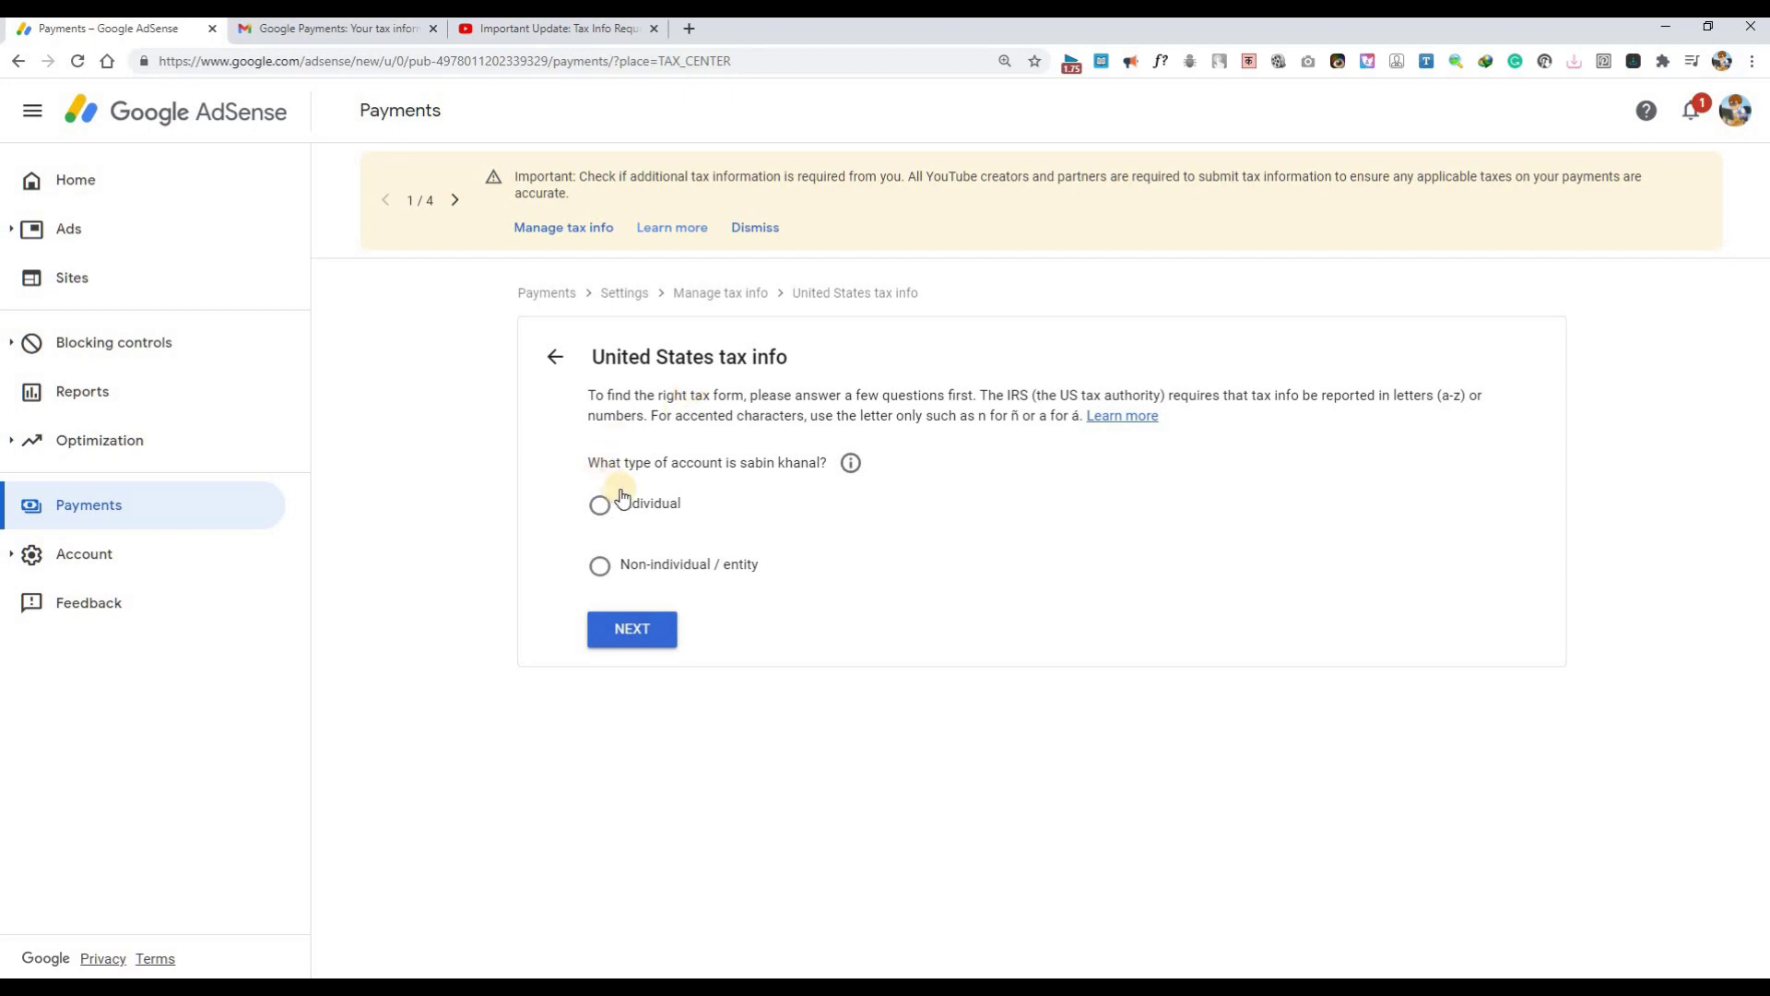
- Set the account type to Individual and continue to the next question
triple_click(692, 464)
left_click(653, 496)
left_click(648, 505)
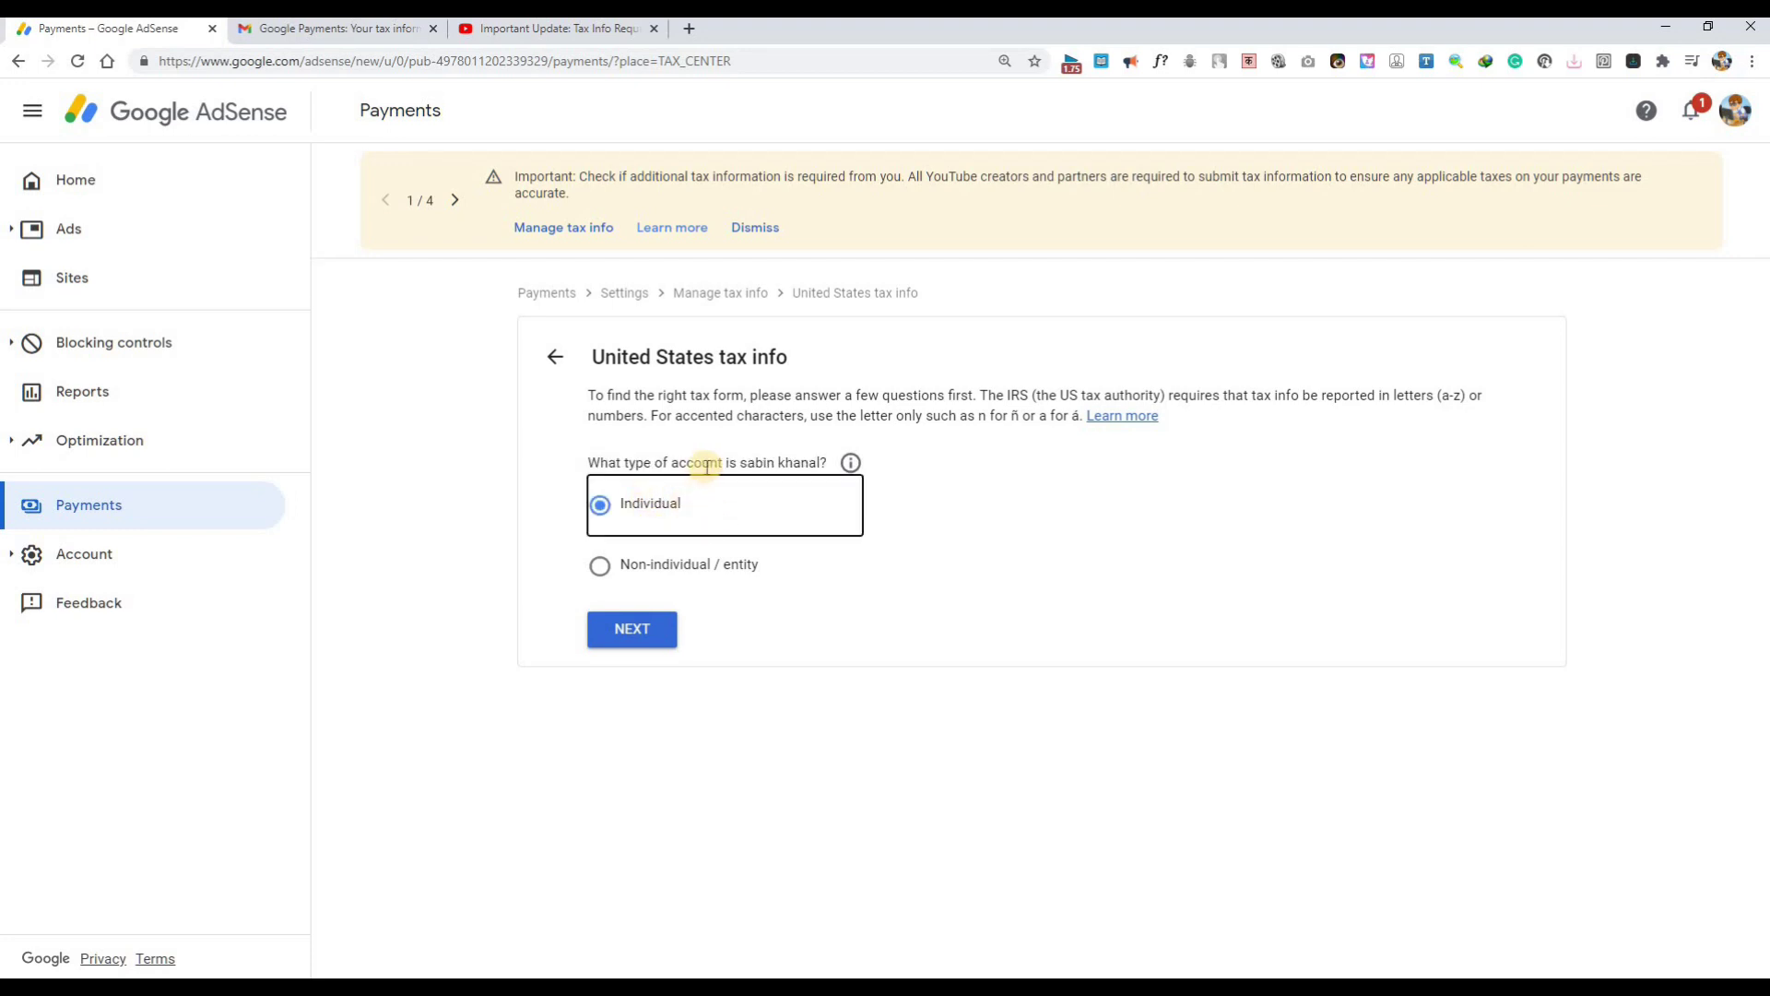
left_click(662, 566)
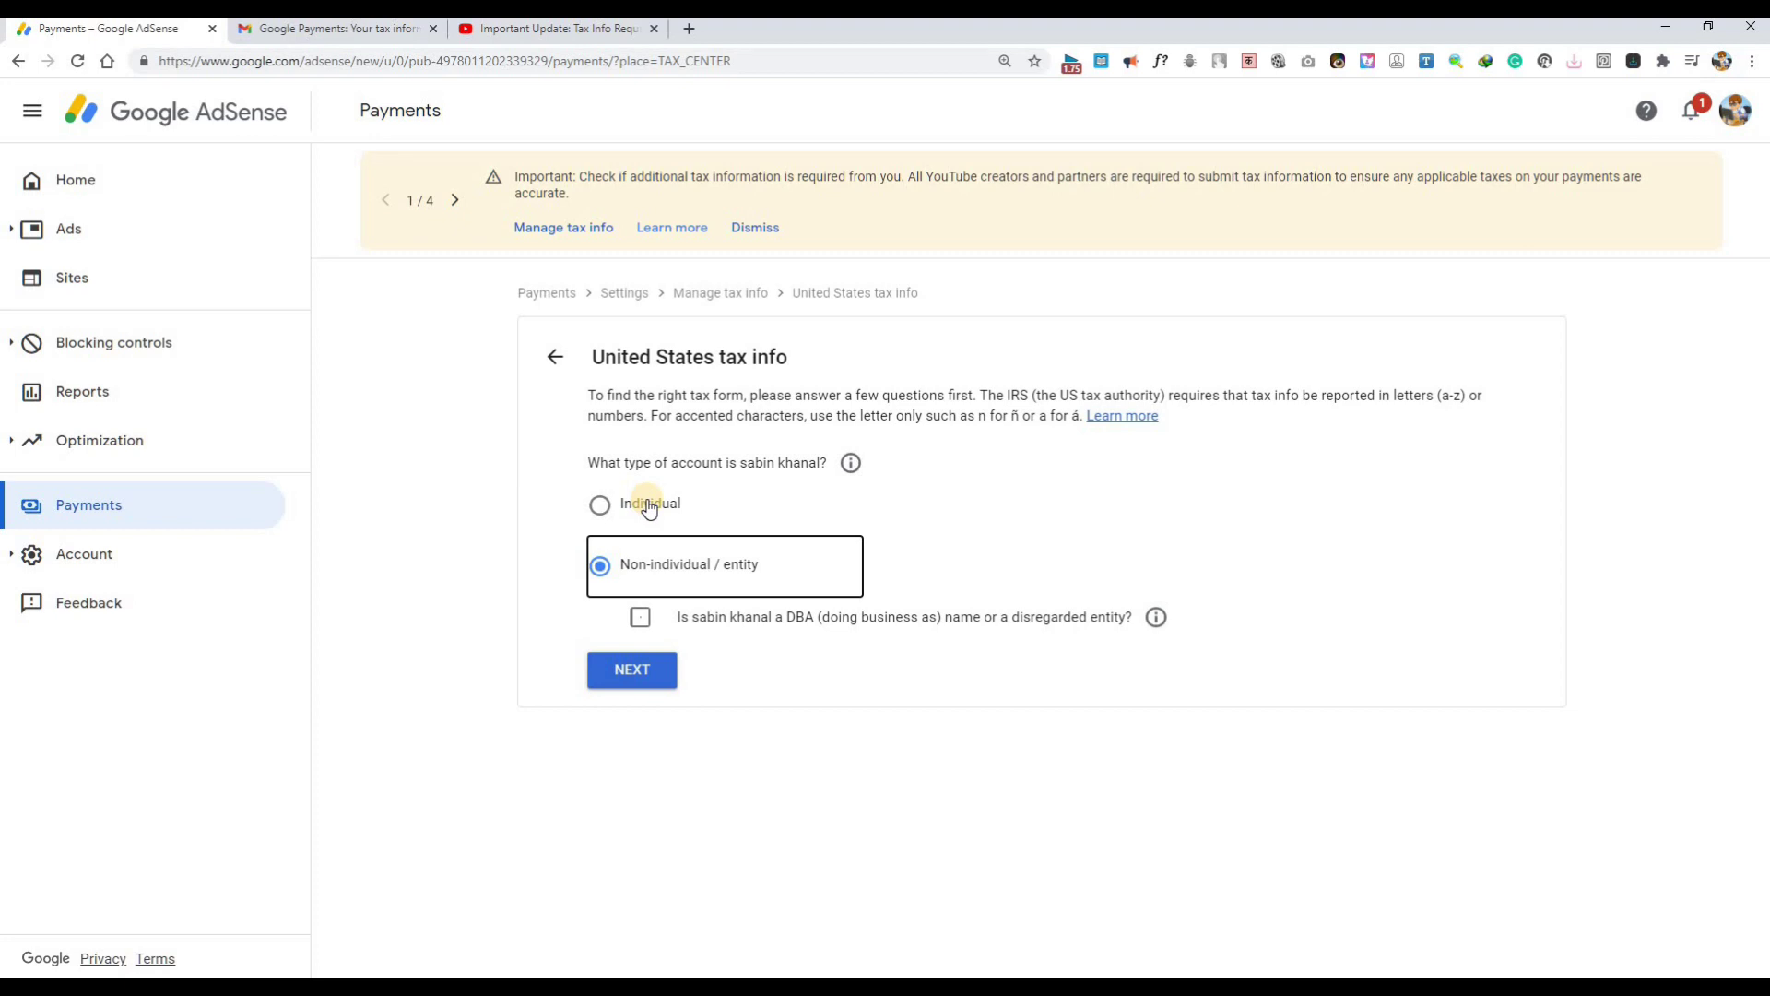
left_click(648, 506)
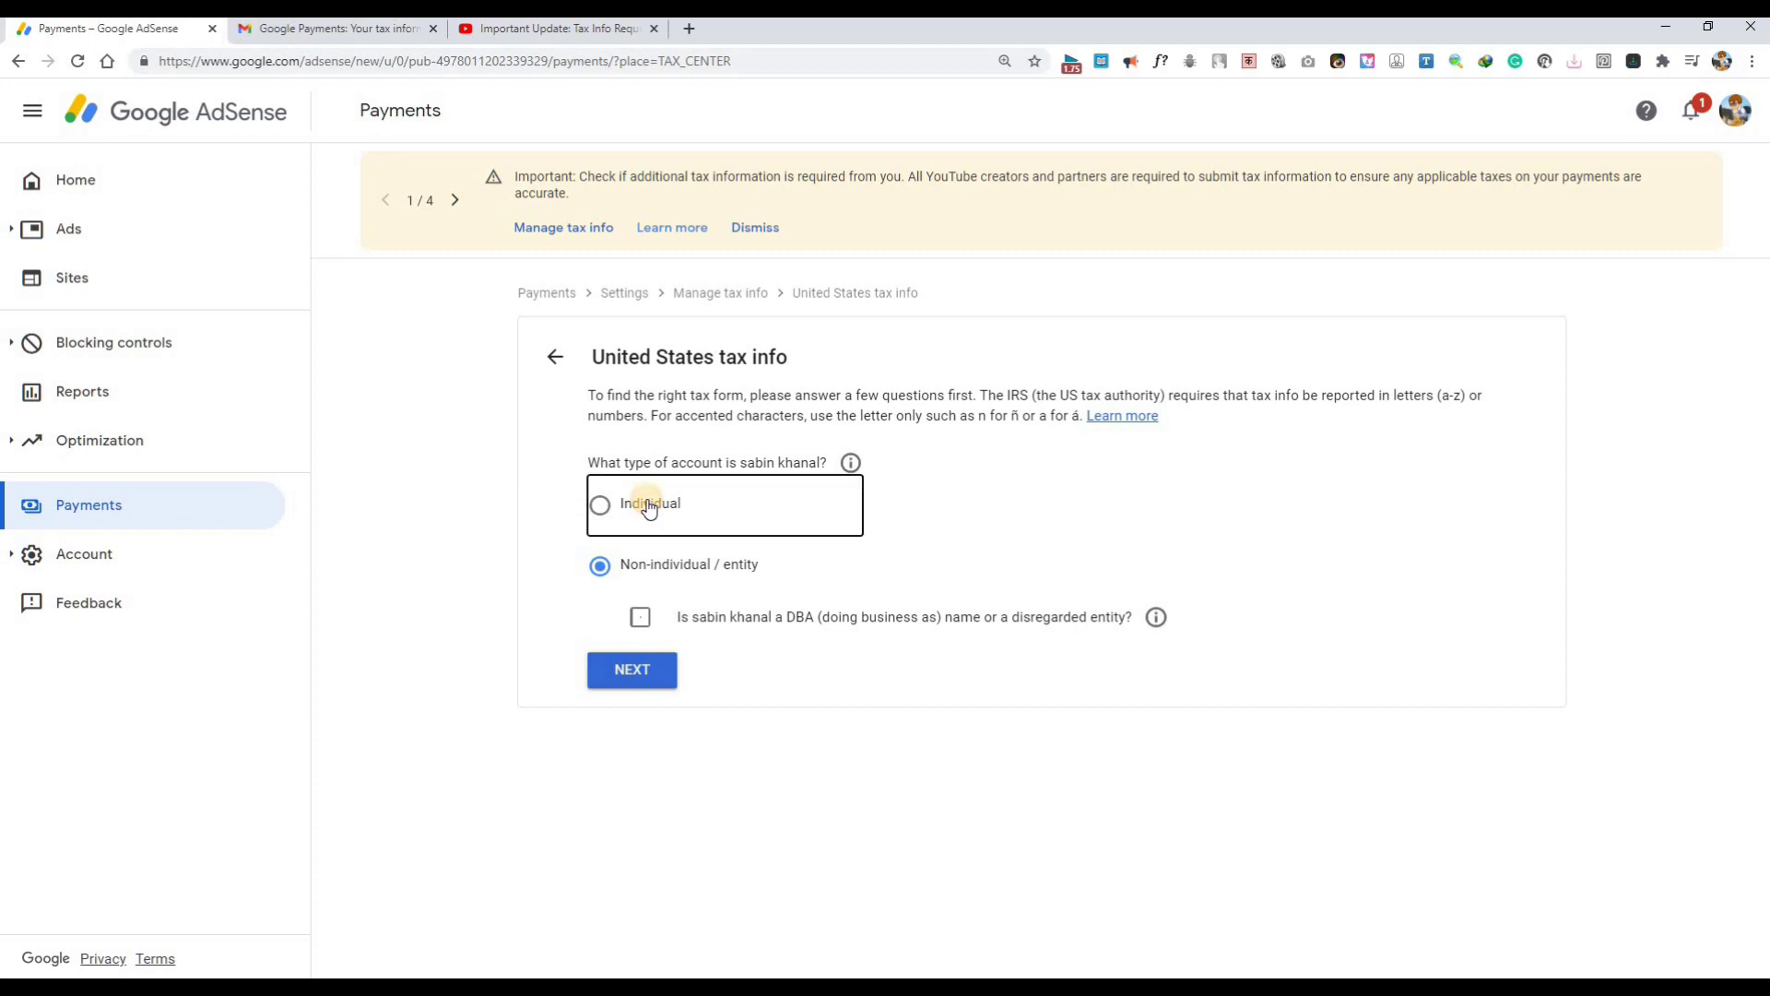
left_click(658, 627)
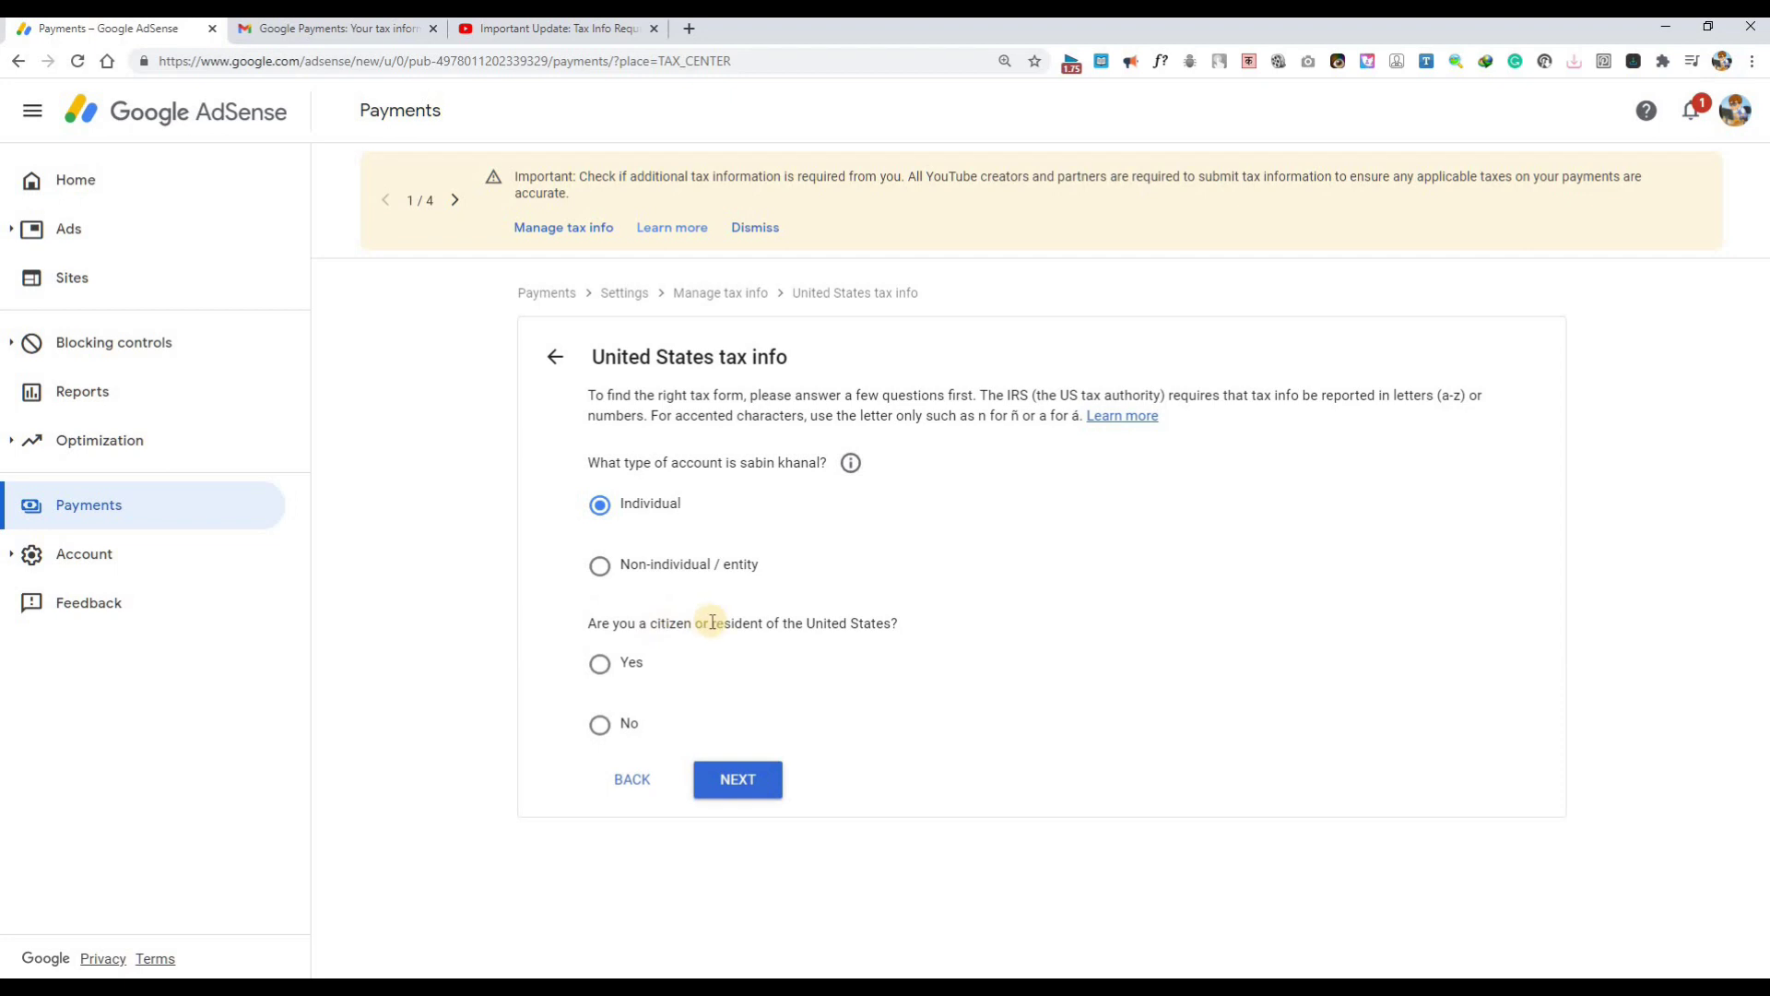
- Answer No to being a US citizen or resident and start the W-8BEN form
left_click(630, 723)
left_click(746, 795)
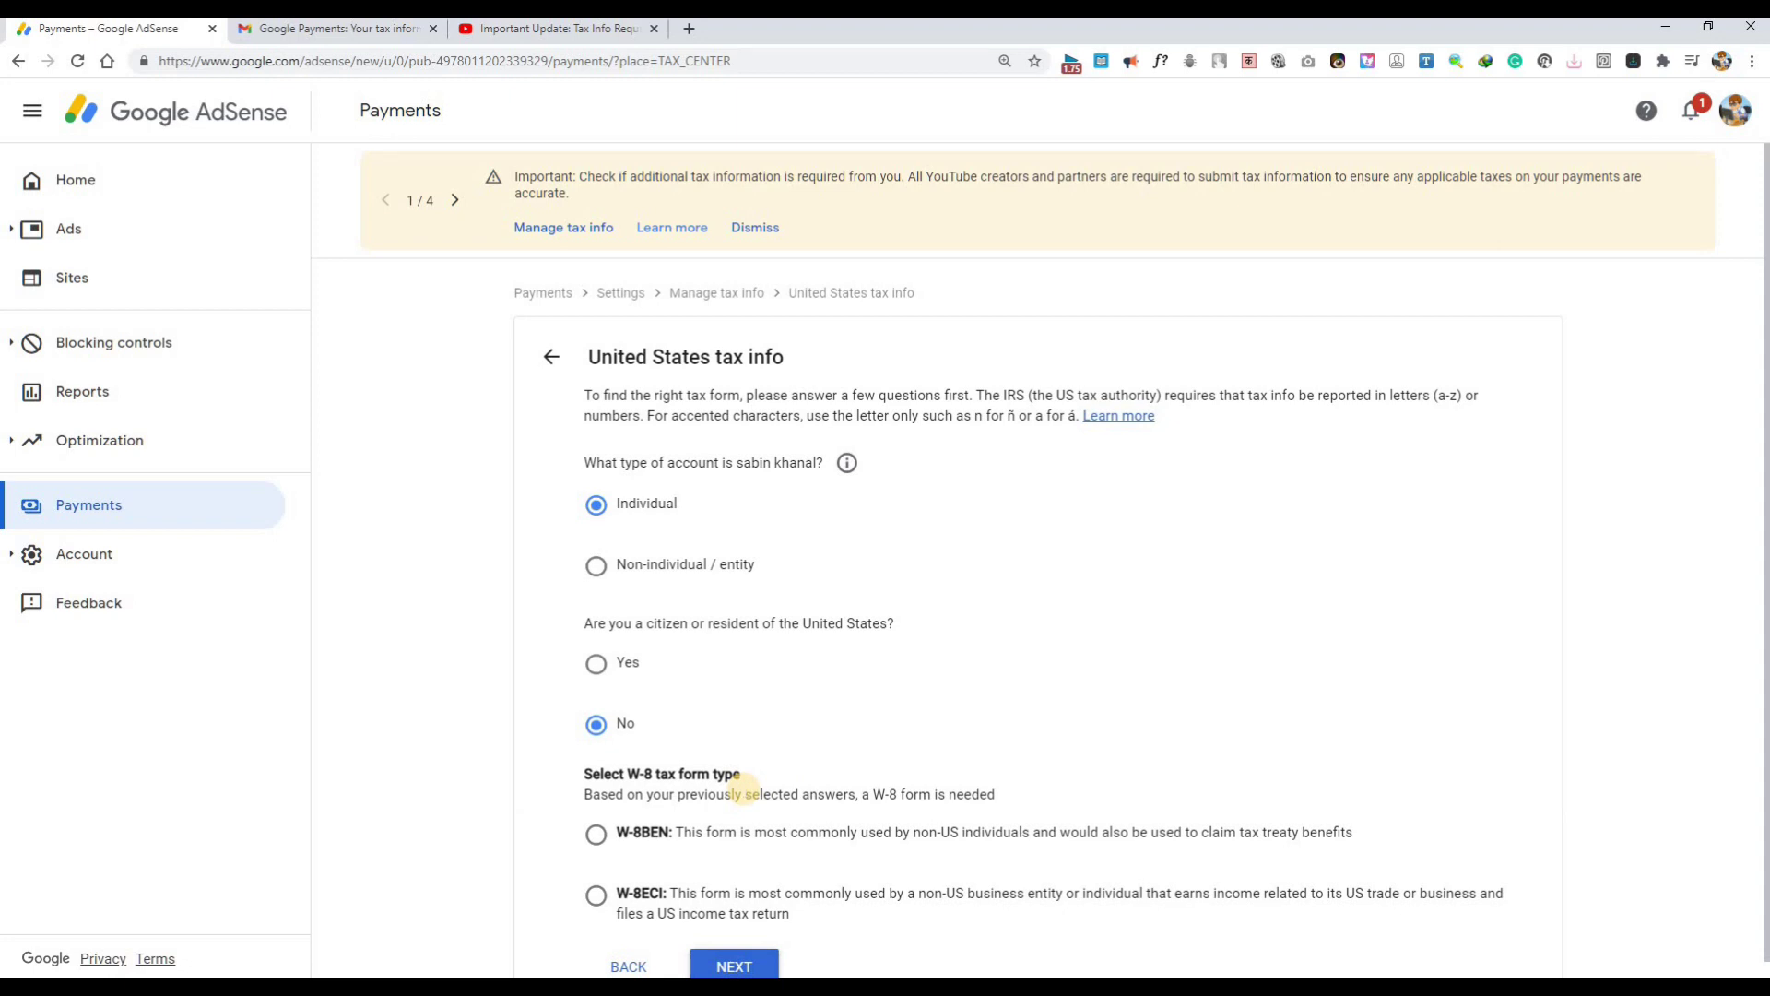
scroll(743, 789, "down", 1)
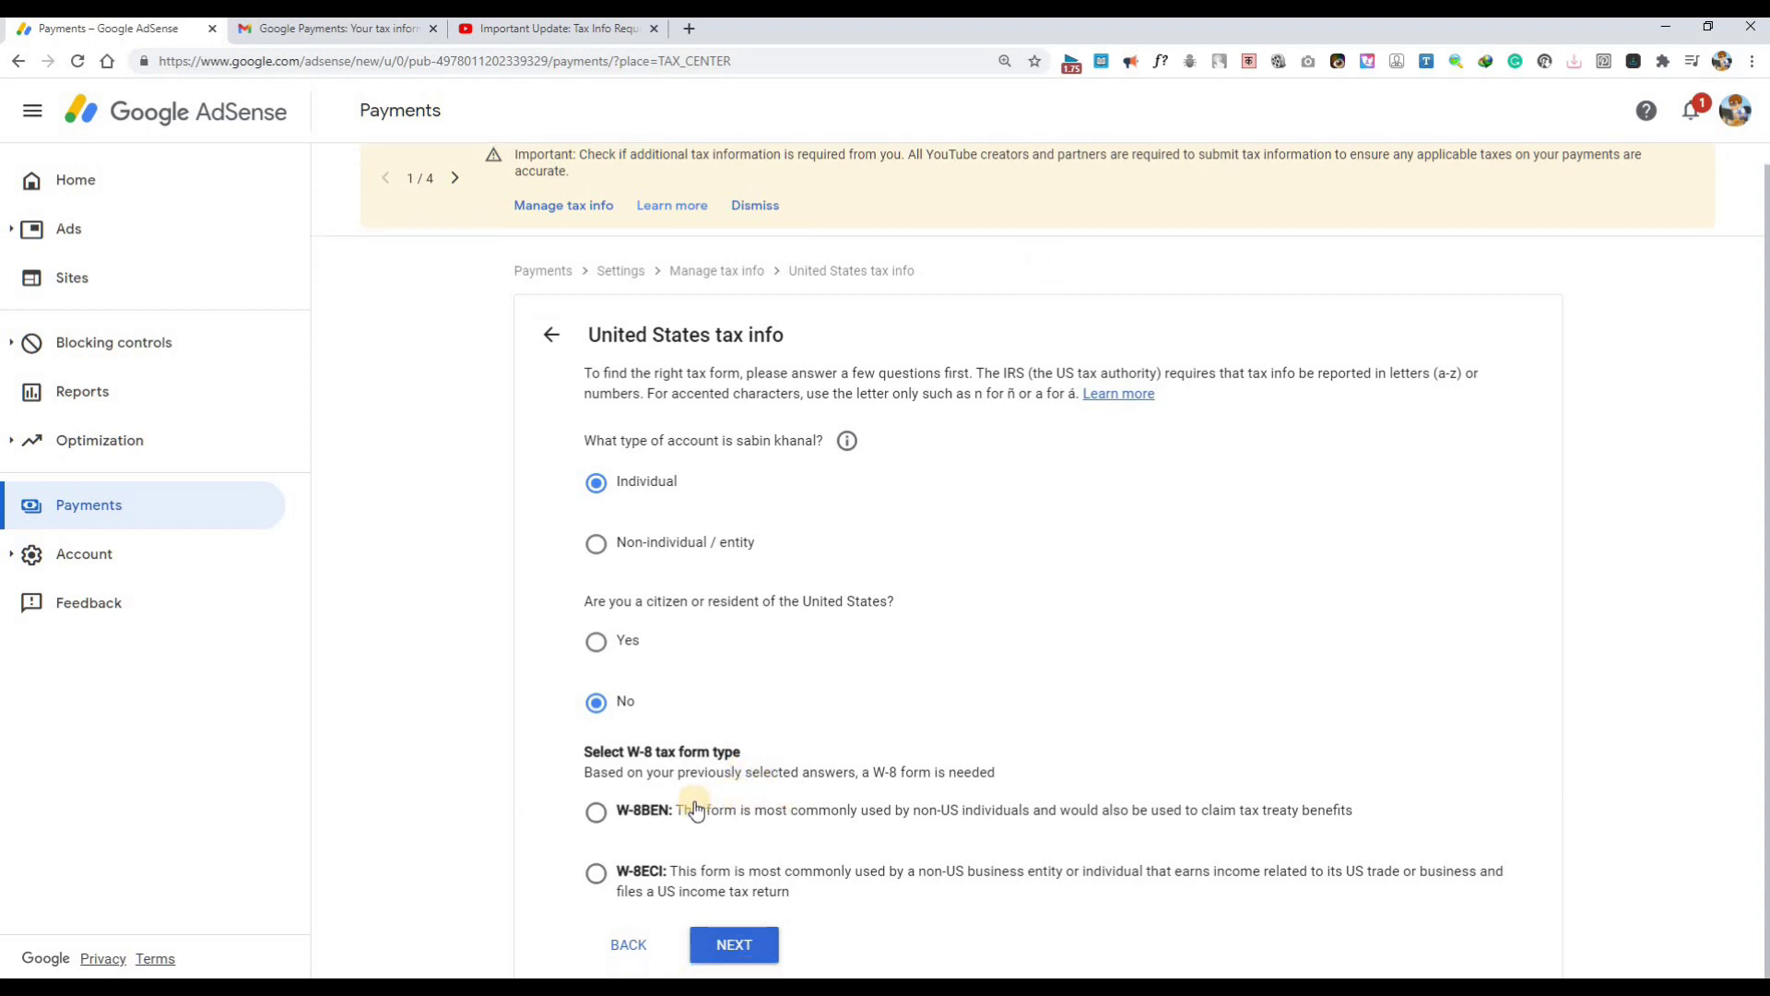
left_click(670, 817)
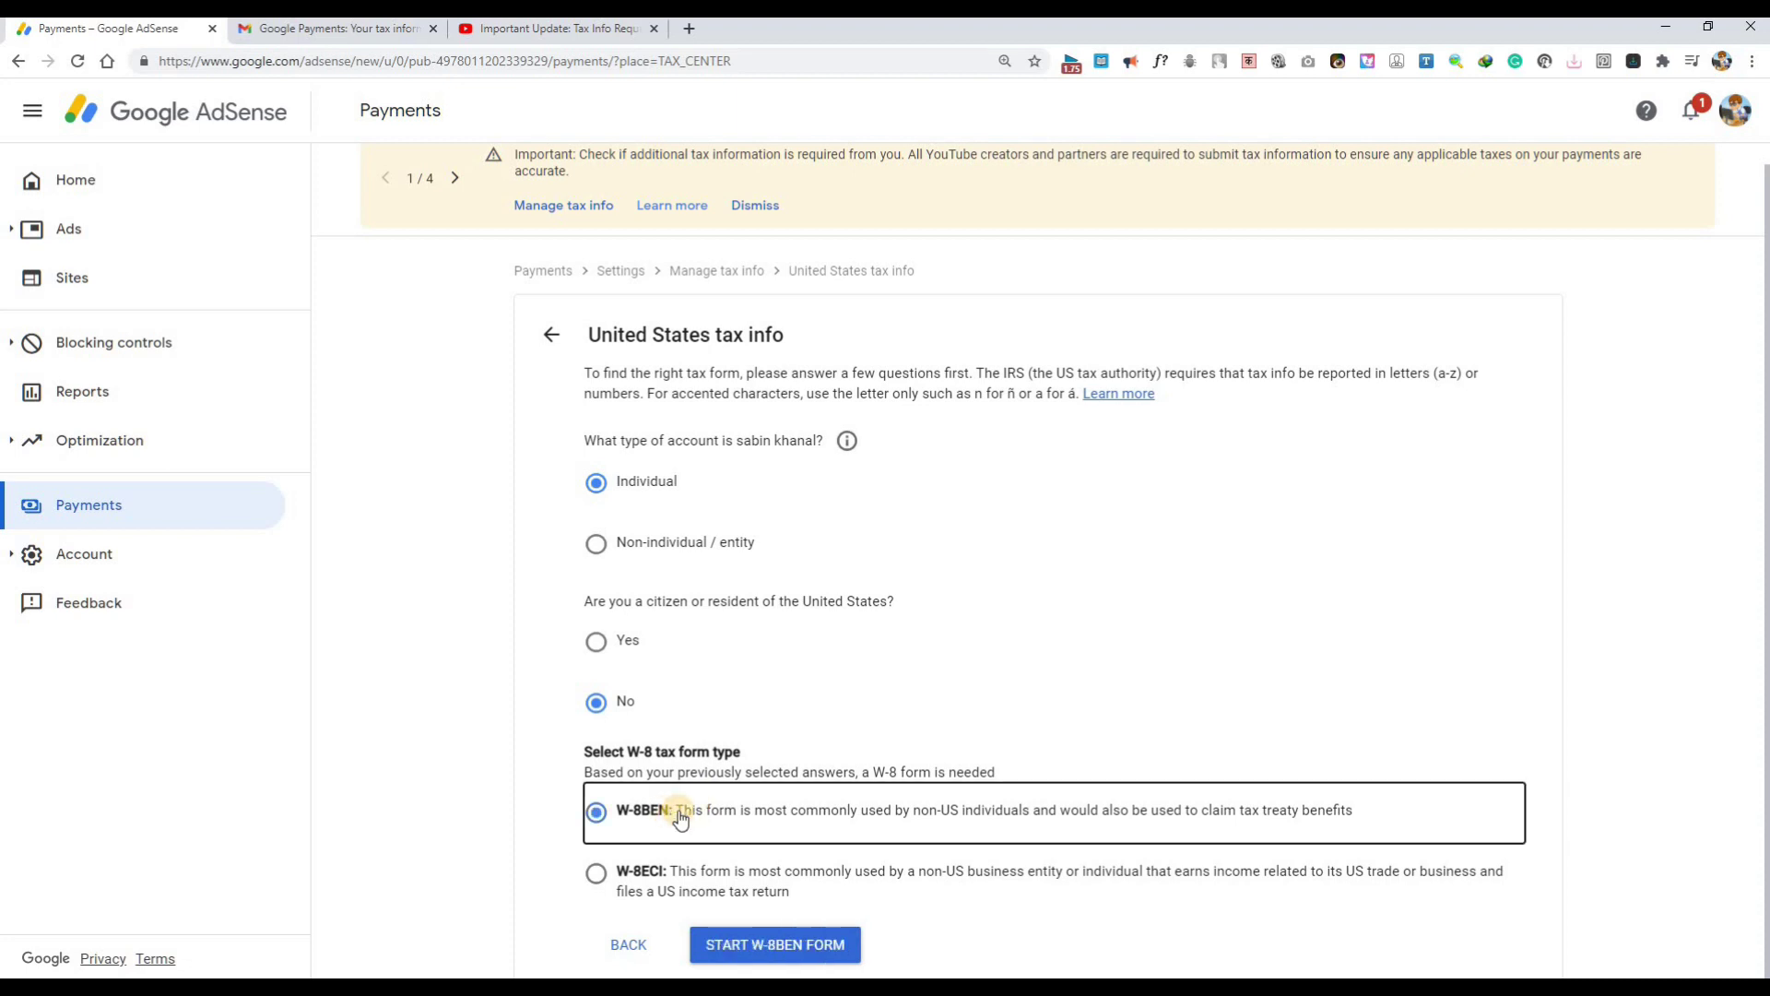
left_click(805, 949)
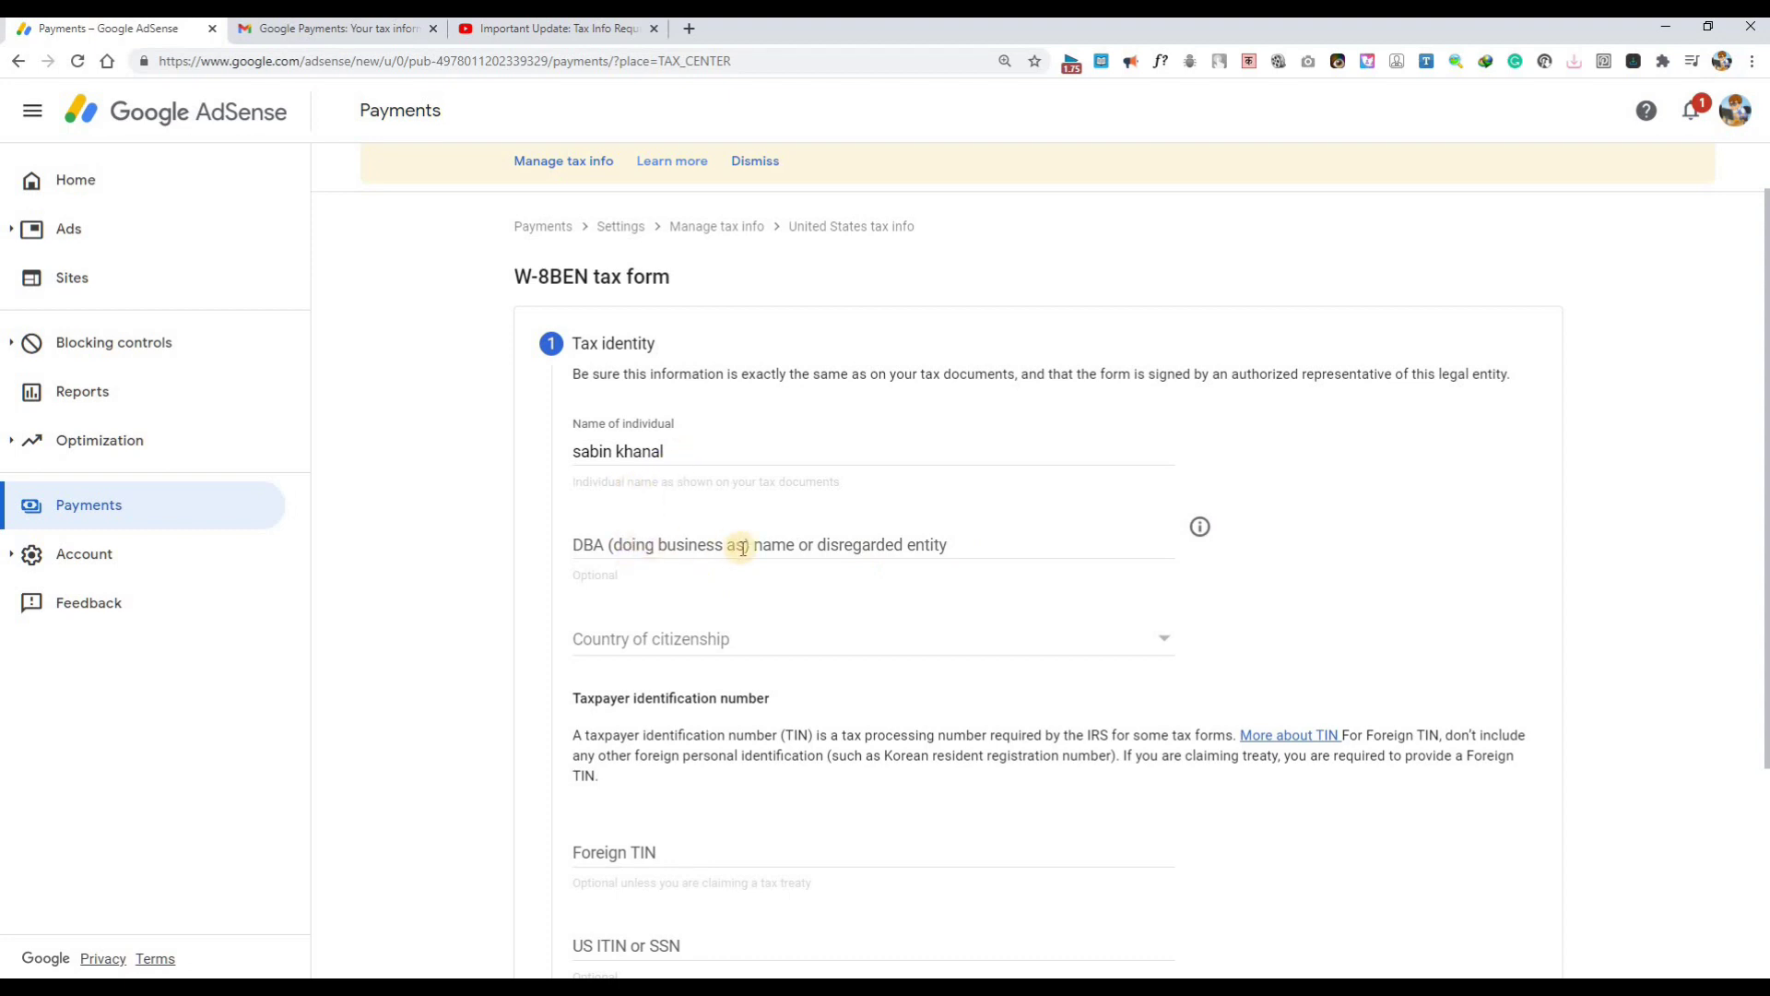
- Set the country of citizenship to Nepal, leave the optional tax identity fields empty, and continue to the address section
left_click(994, 541)
left_click(827, 461)
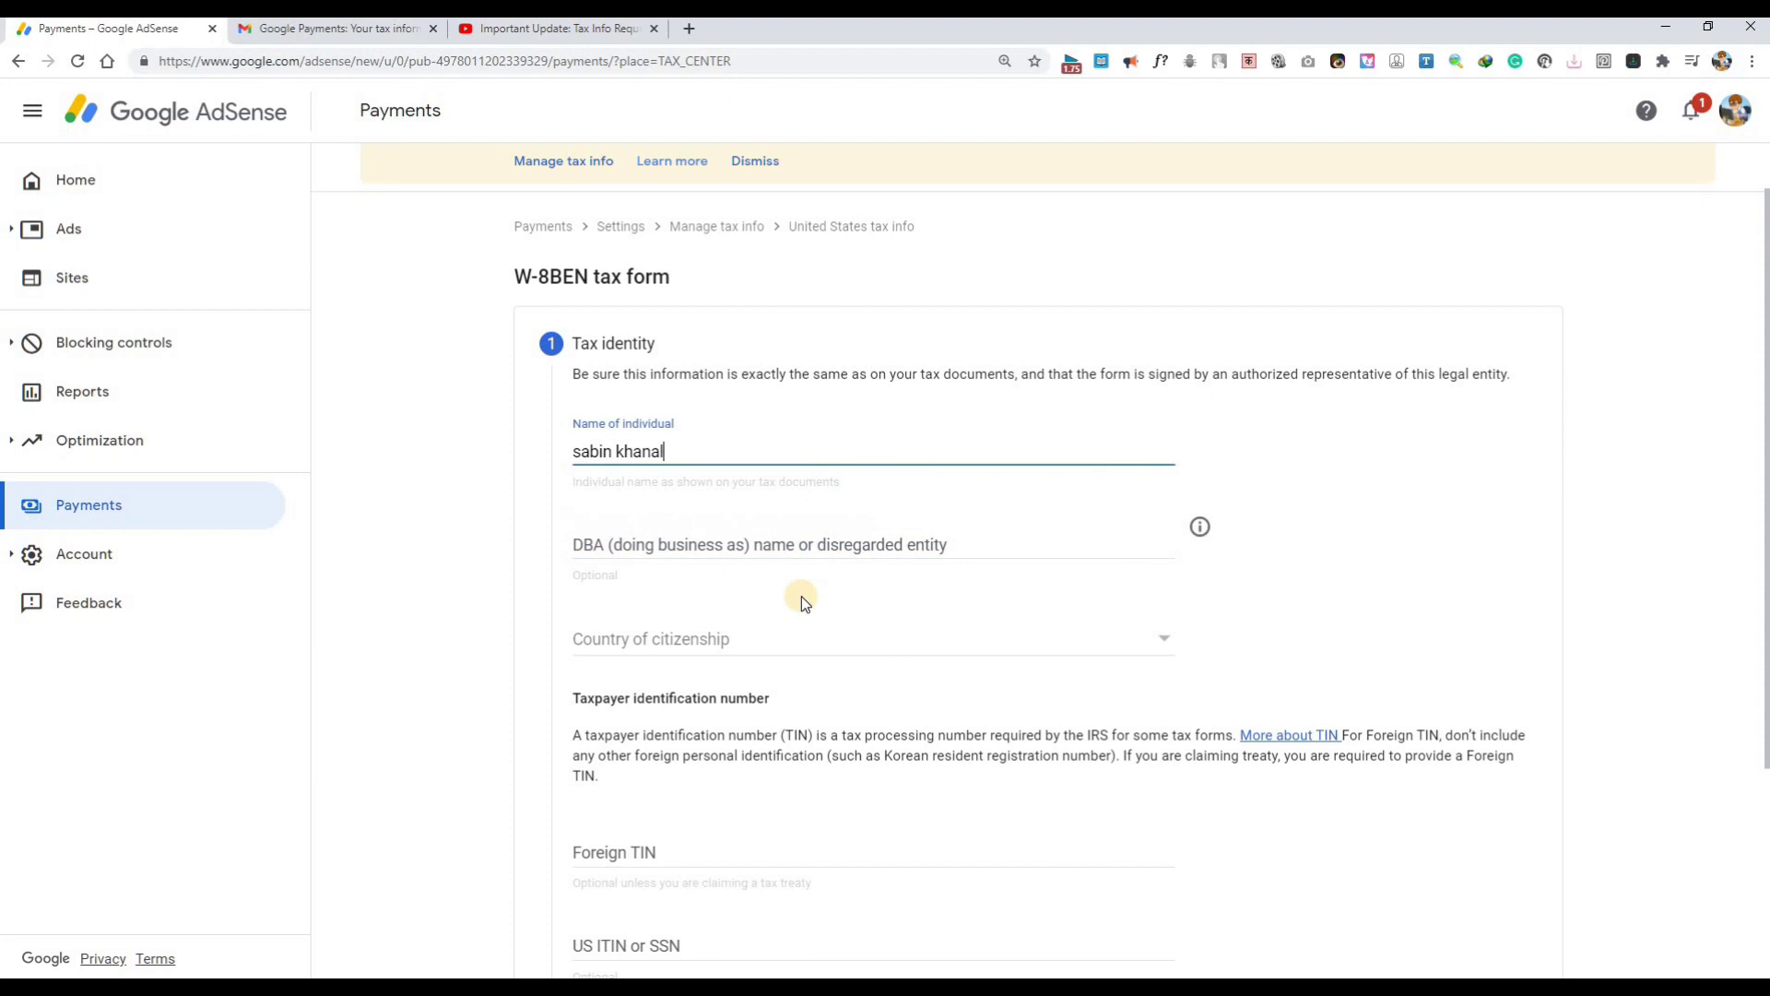
left_click(742, 642)
type("nepal")
key("Return")
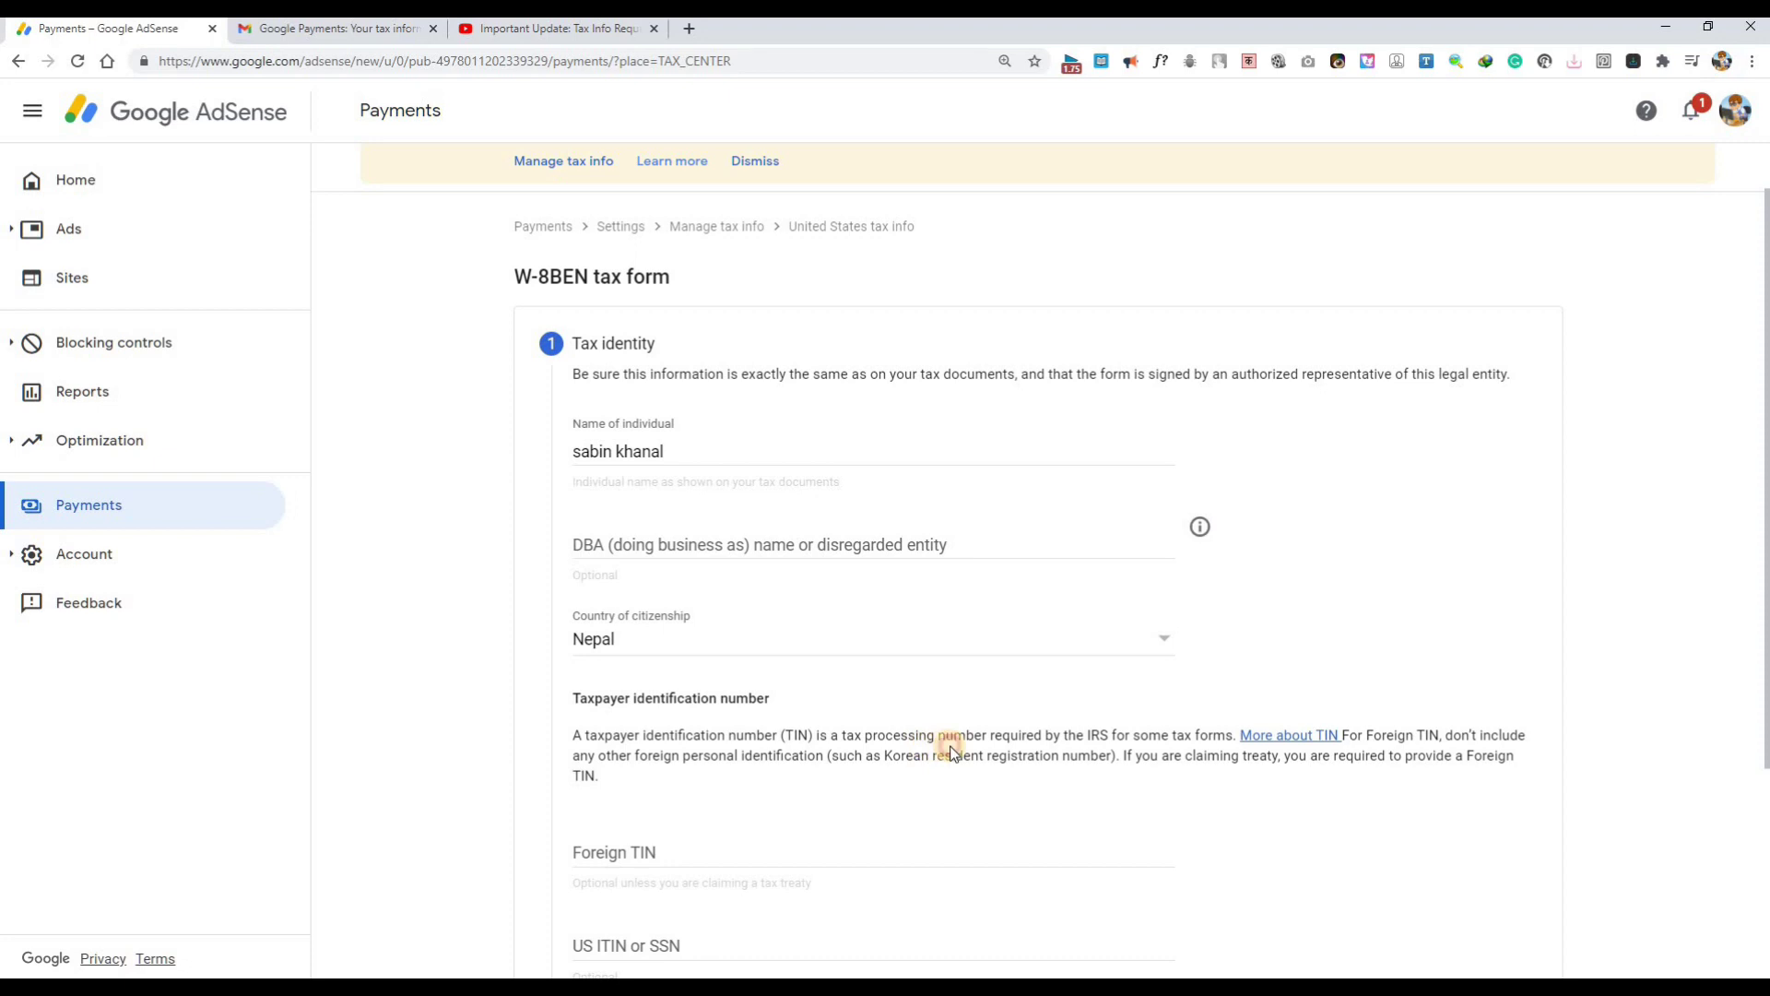
scroll(951, 751, "down", 3)
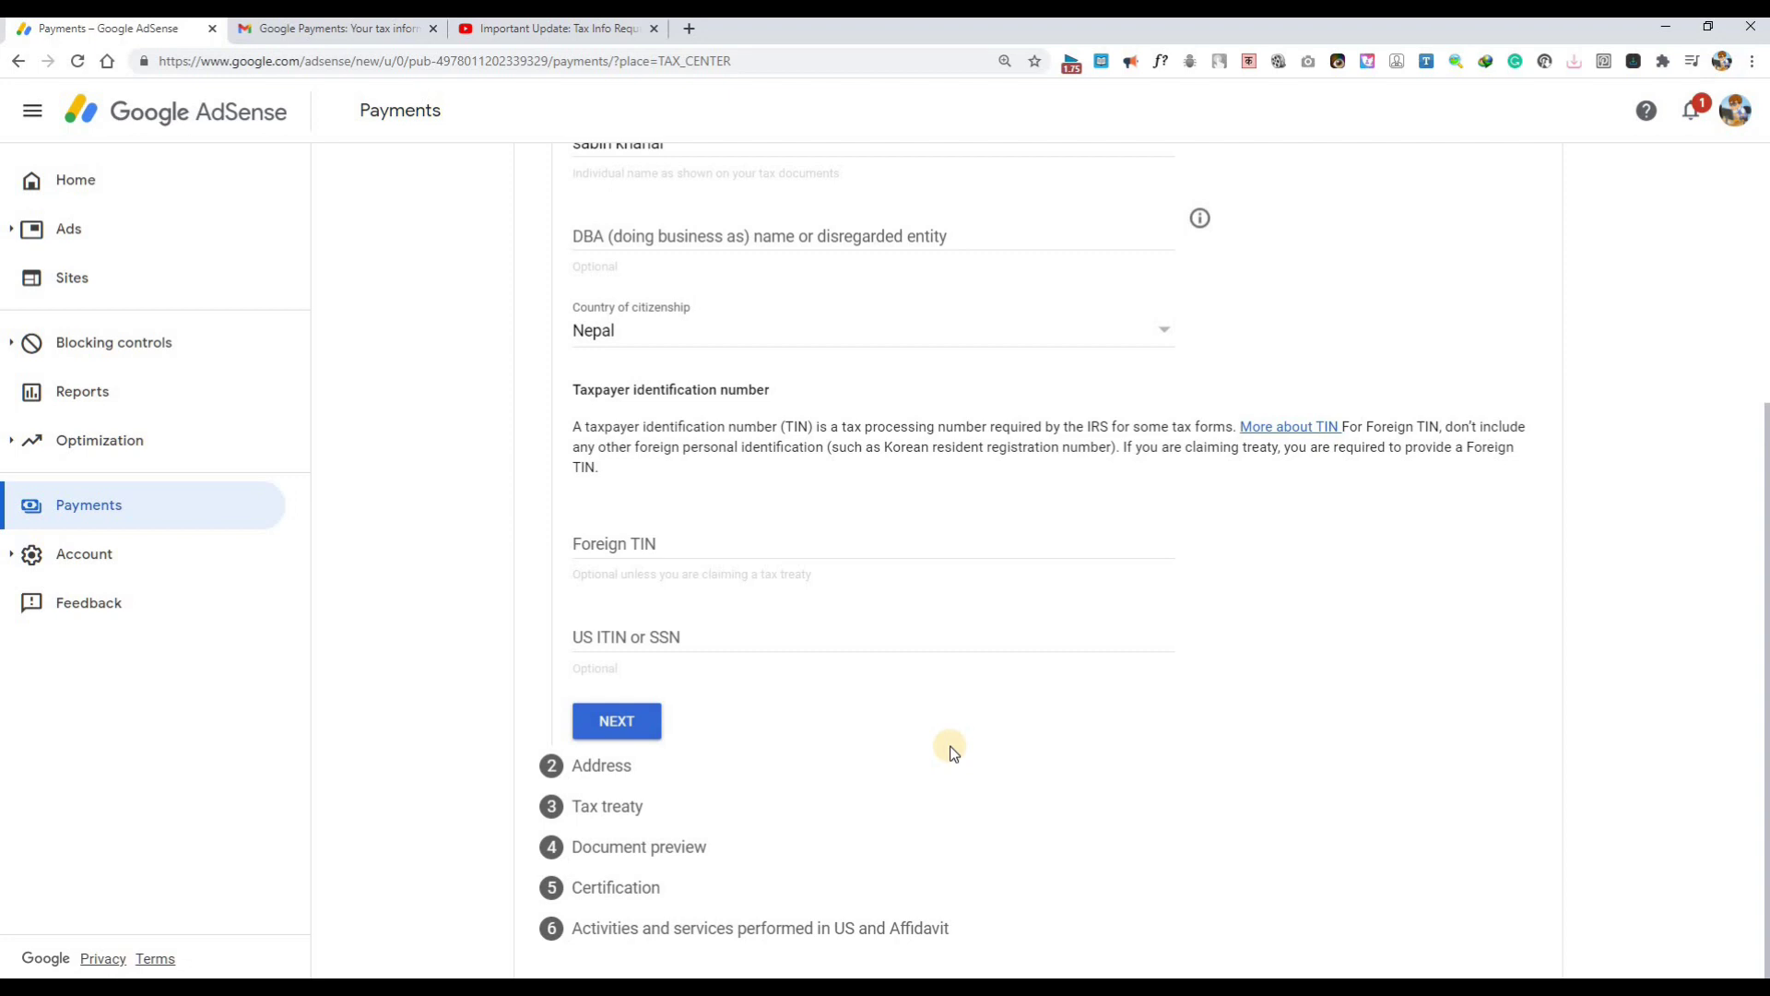
left_click(637, 721)
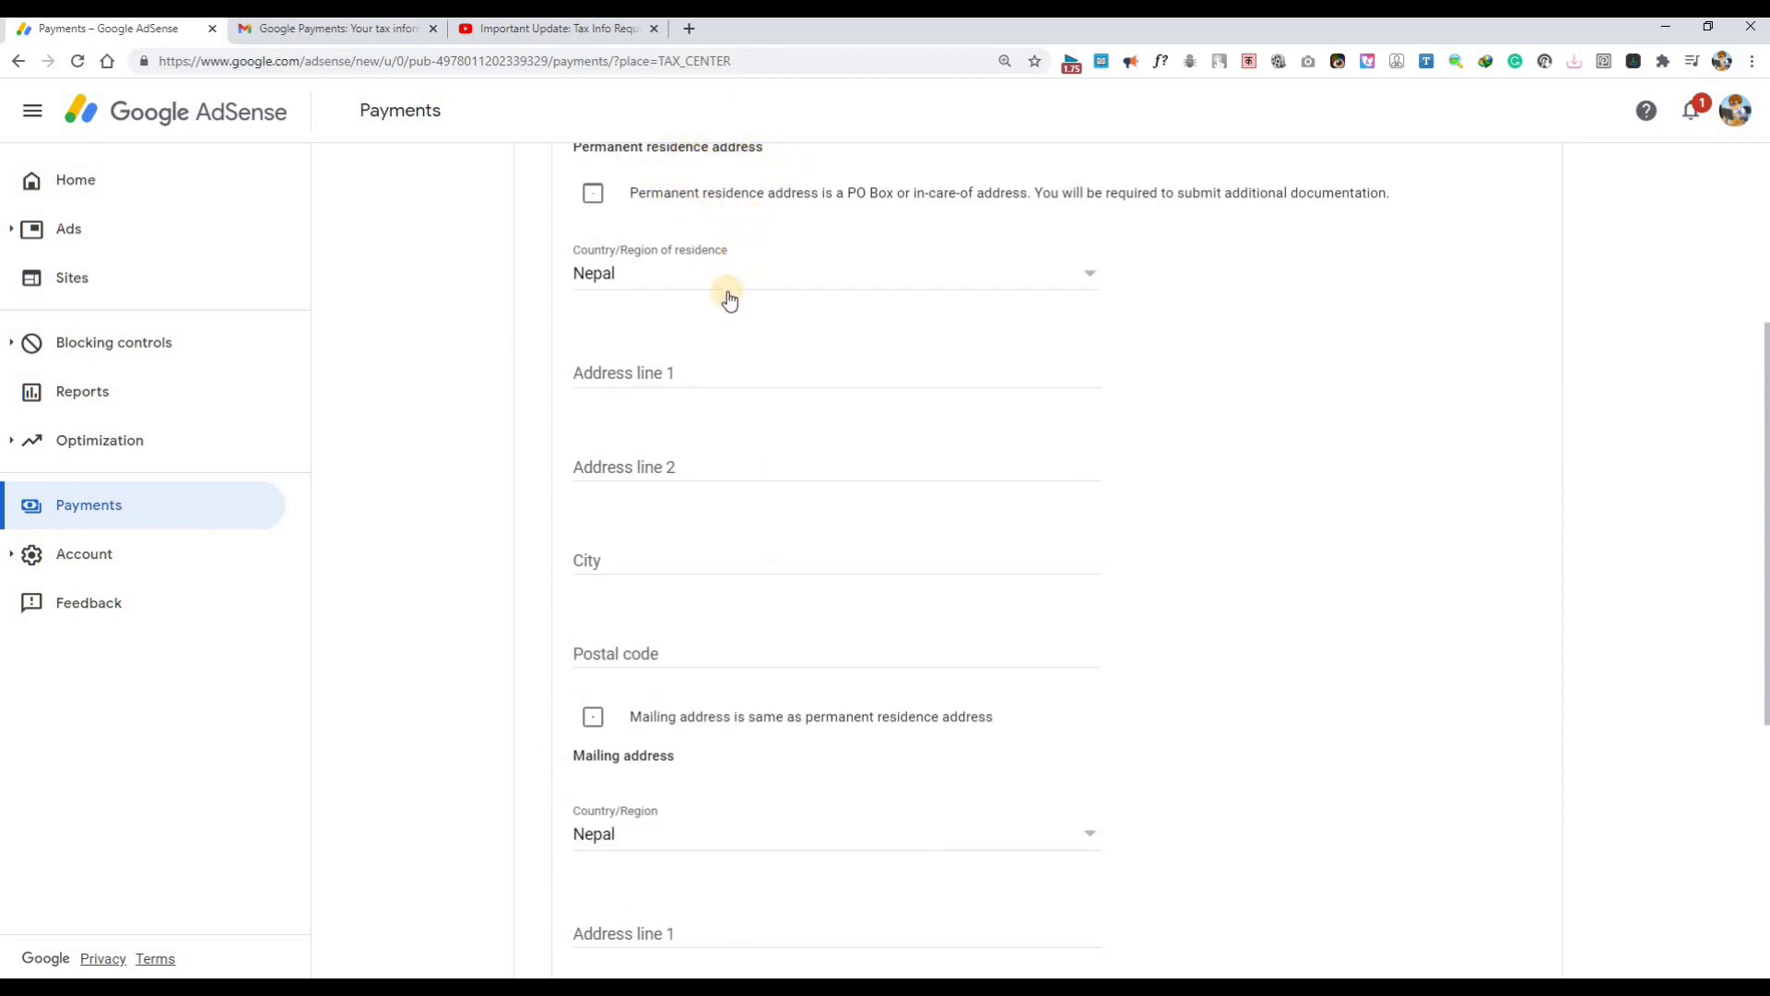
- Fill in address line 1 and the city of the permanent residence address
left_click(695, 380)
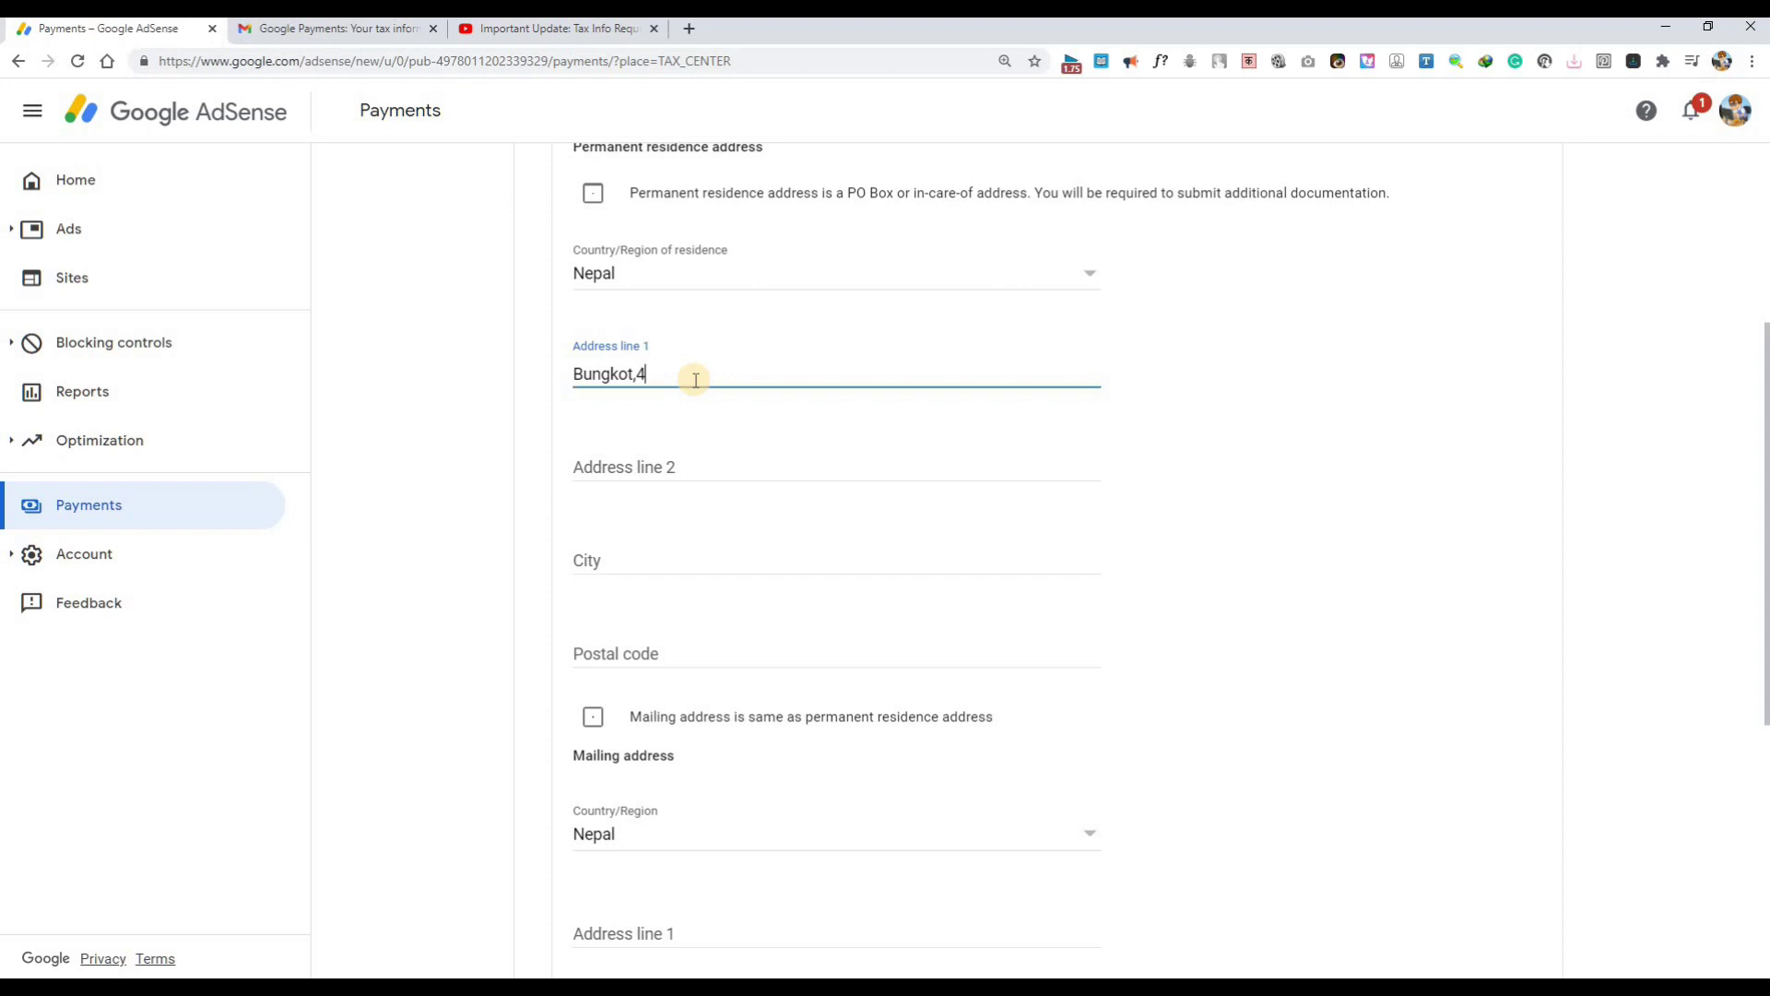
key("Tab")
key("Tab")
type("G")
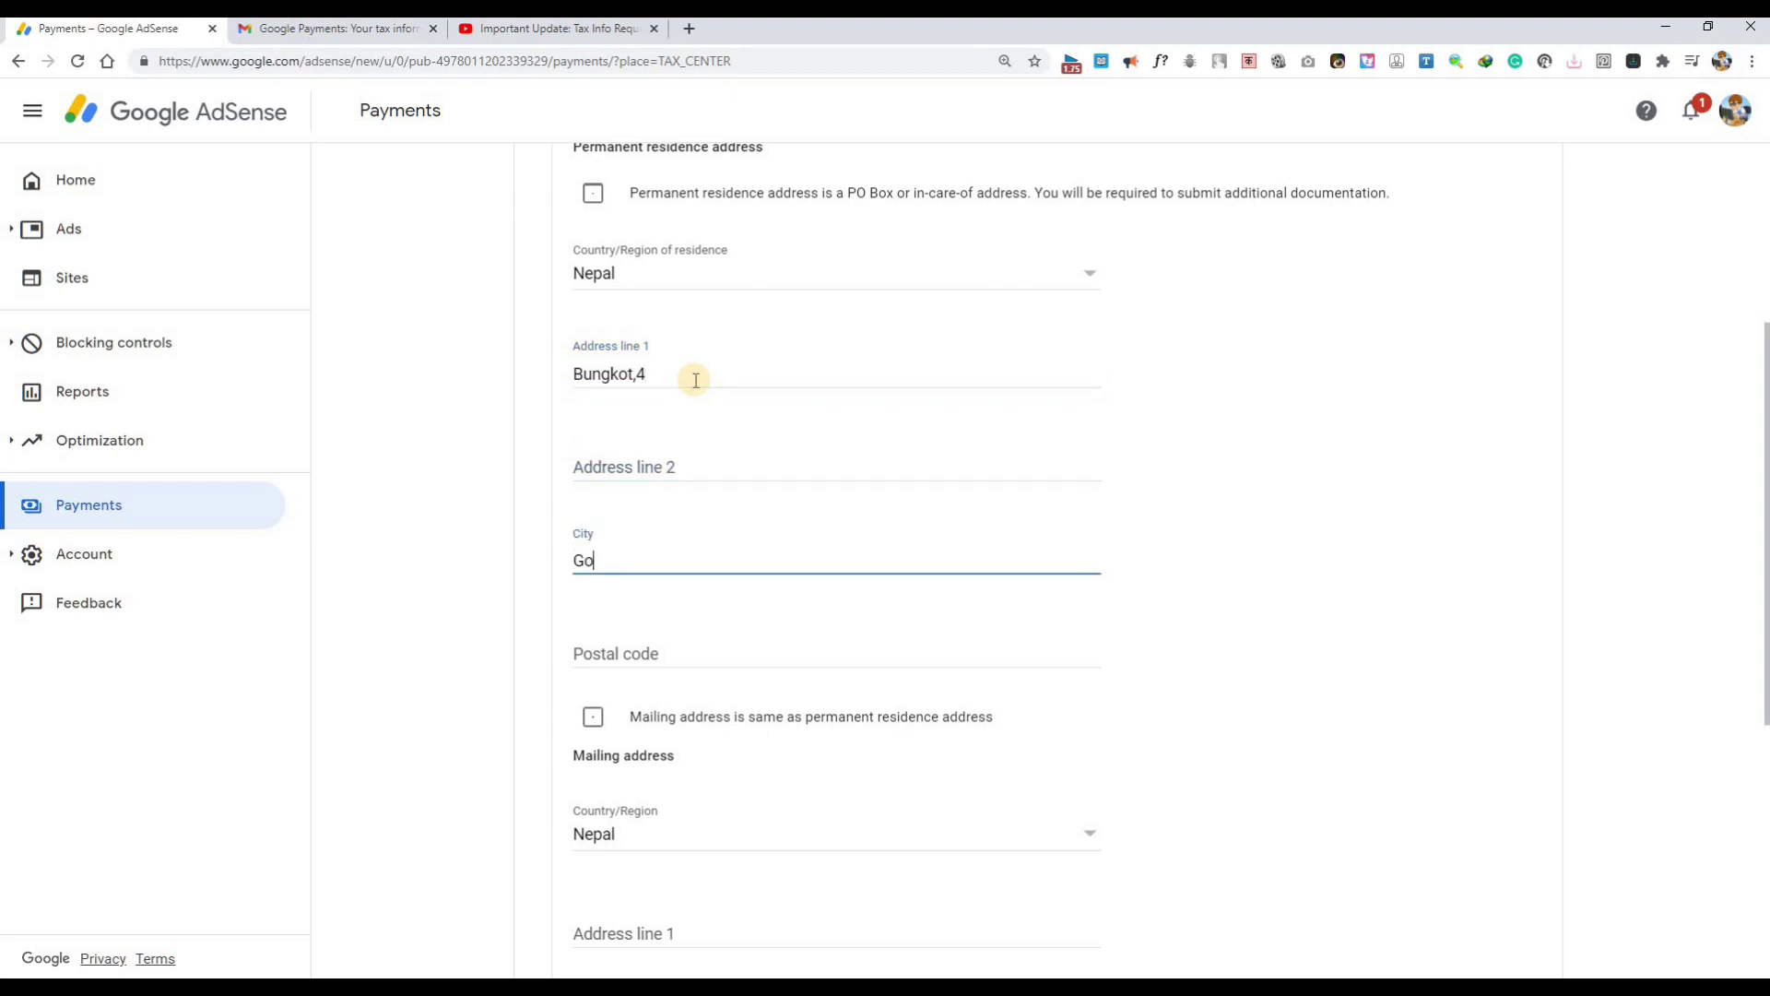
key("Tab")
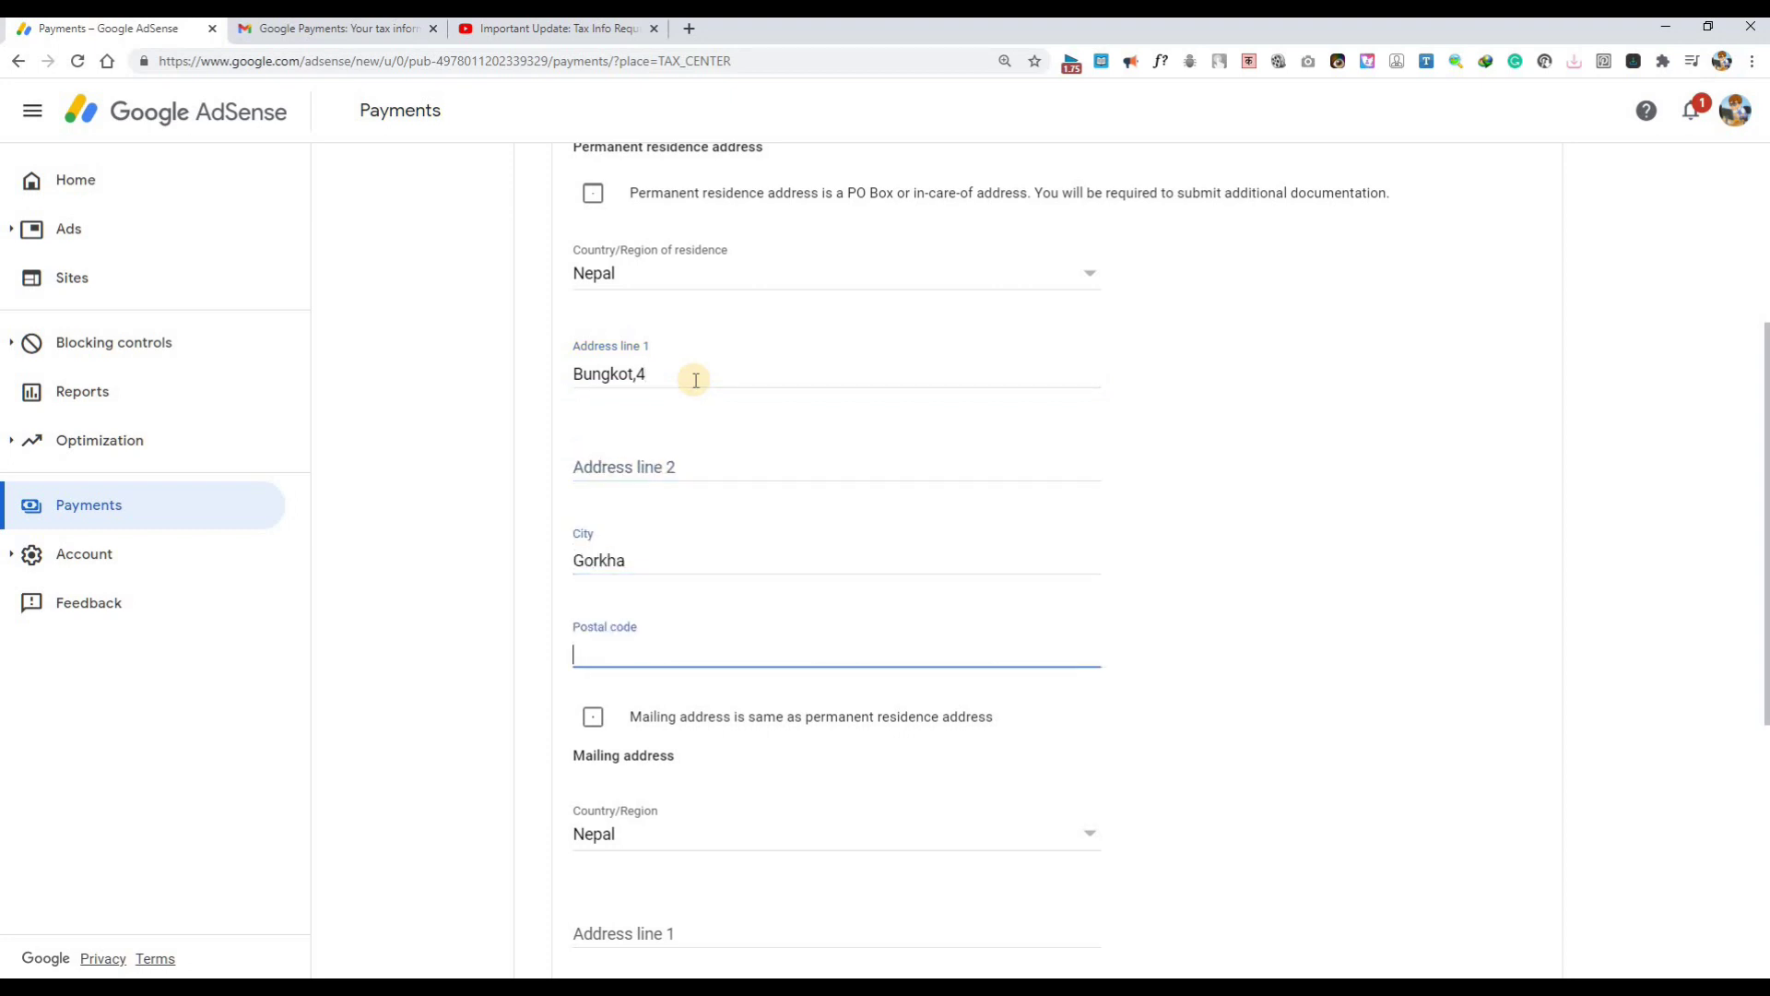
- Look up the residence area in Wikipedia's list of postal codes in Nepal and copy its postal code
left_click(691, 28)
type("postal code")
left_click(599, 132)
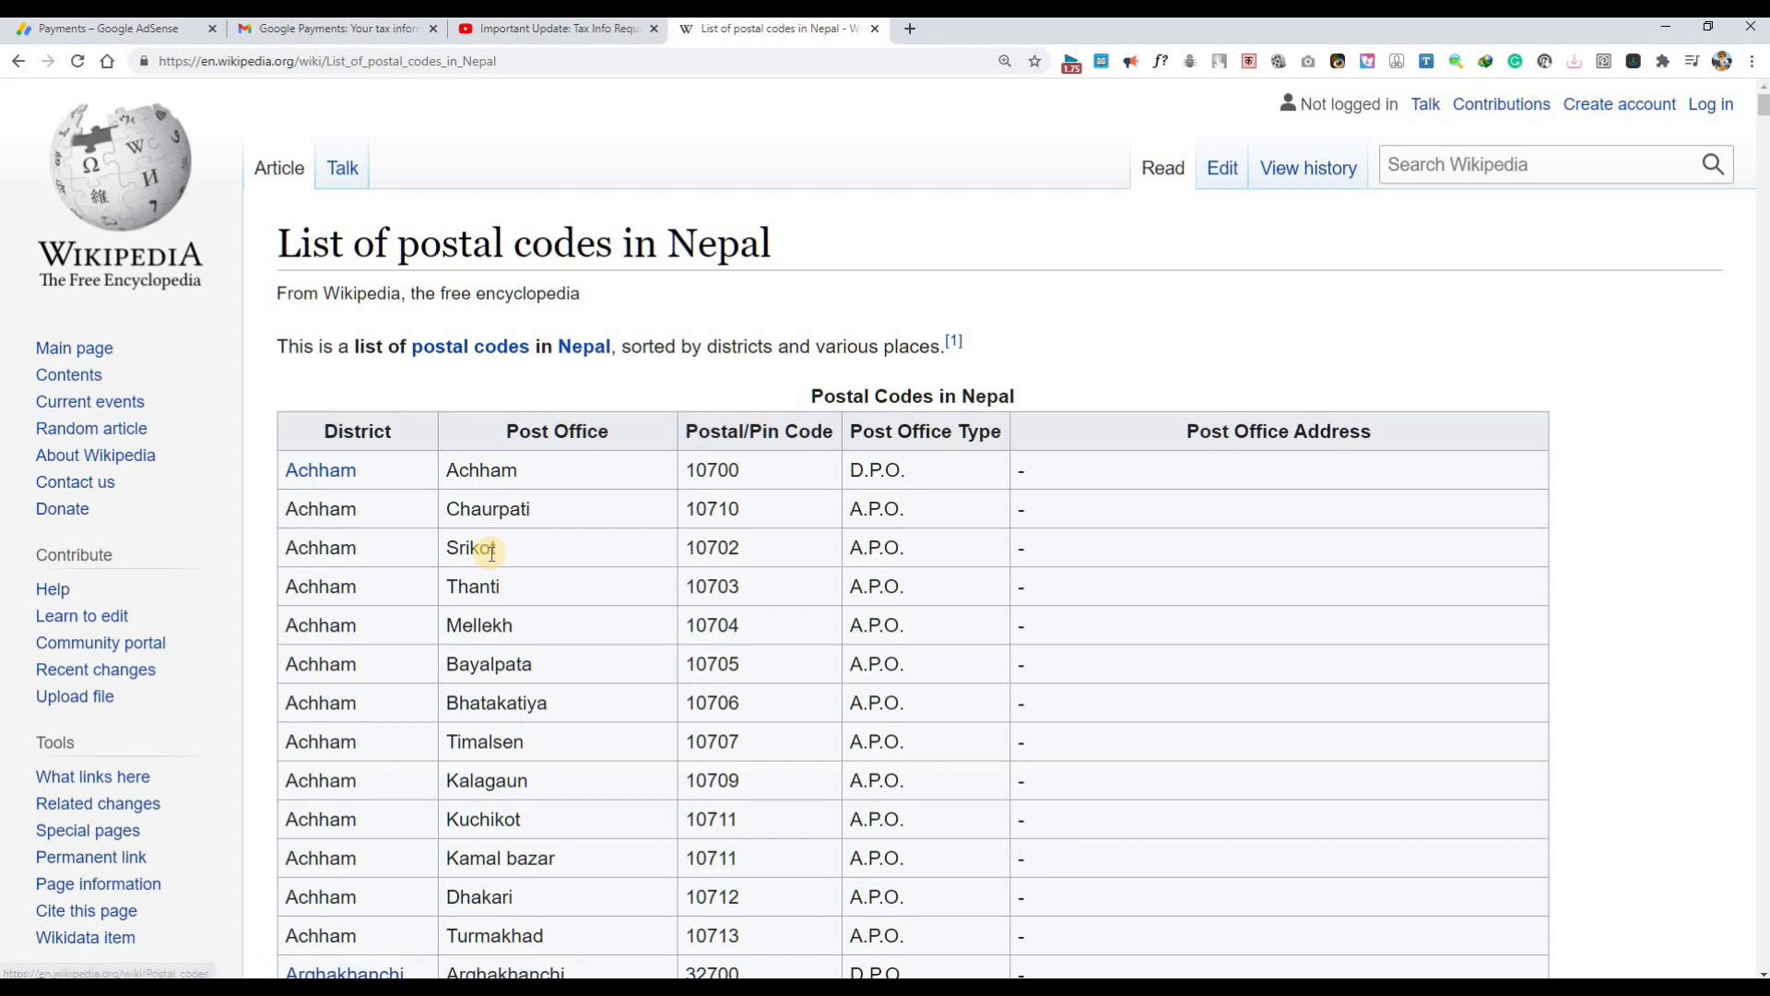
type("gorkha")
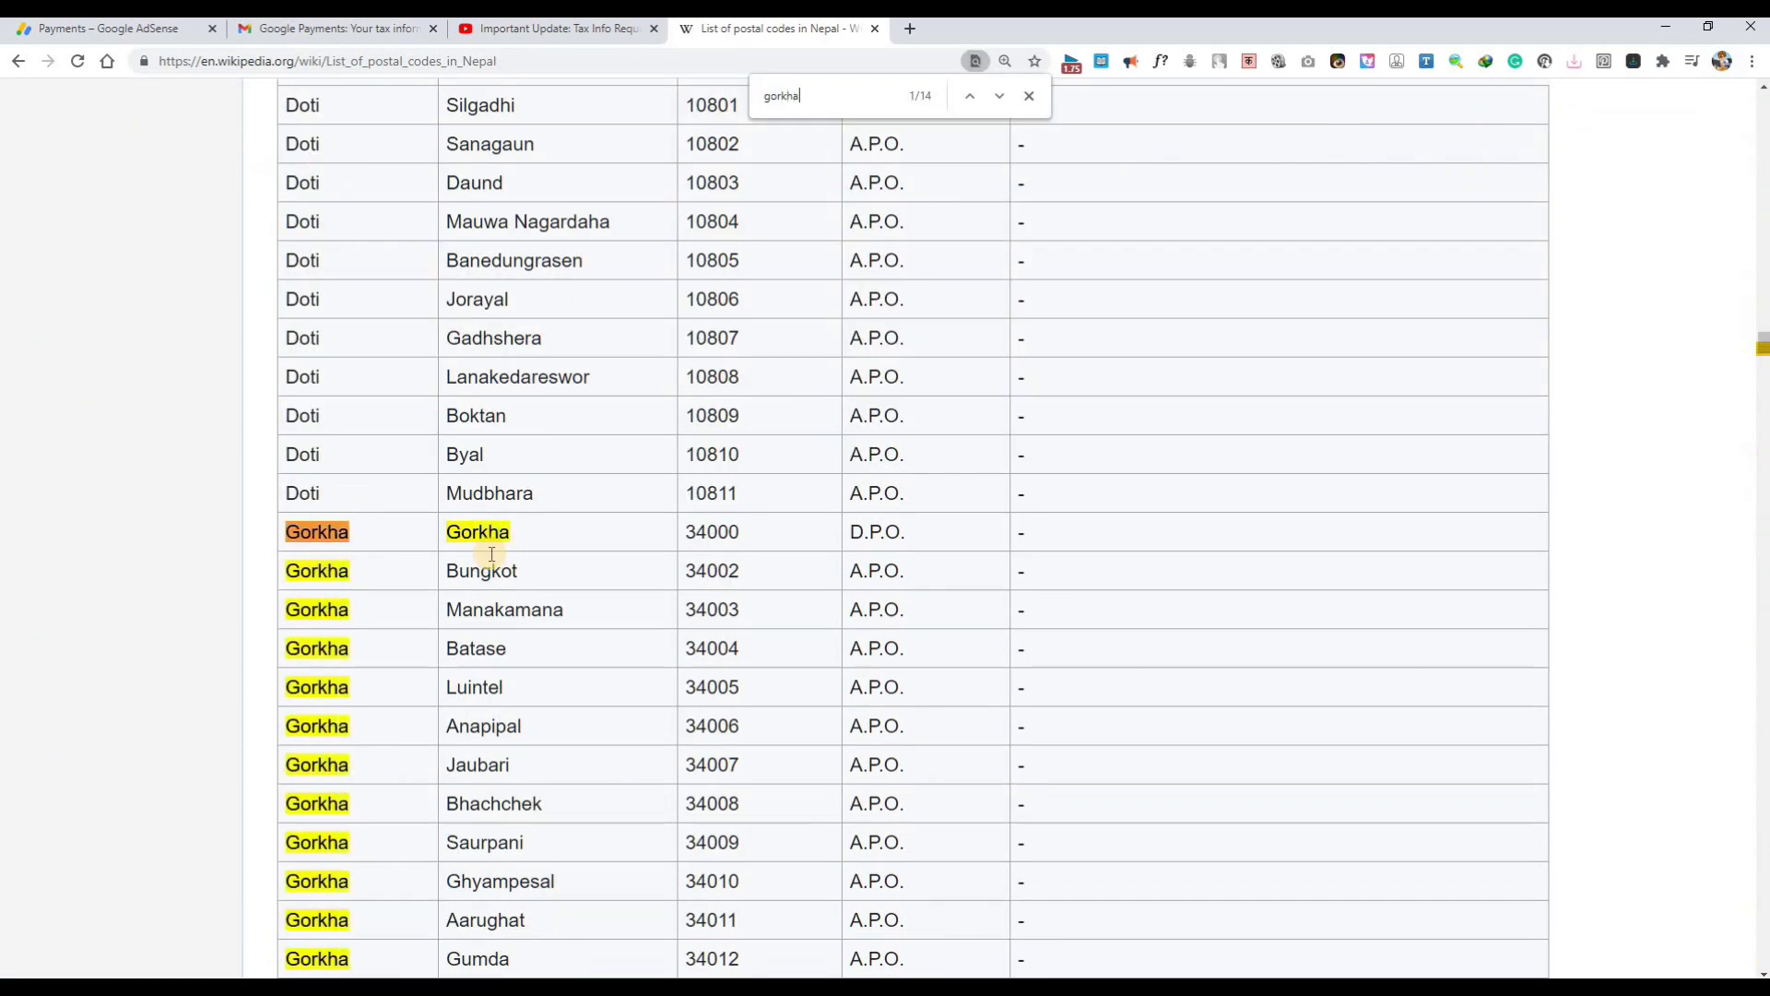
double_click(724, 566)
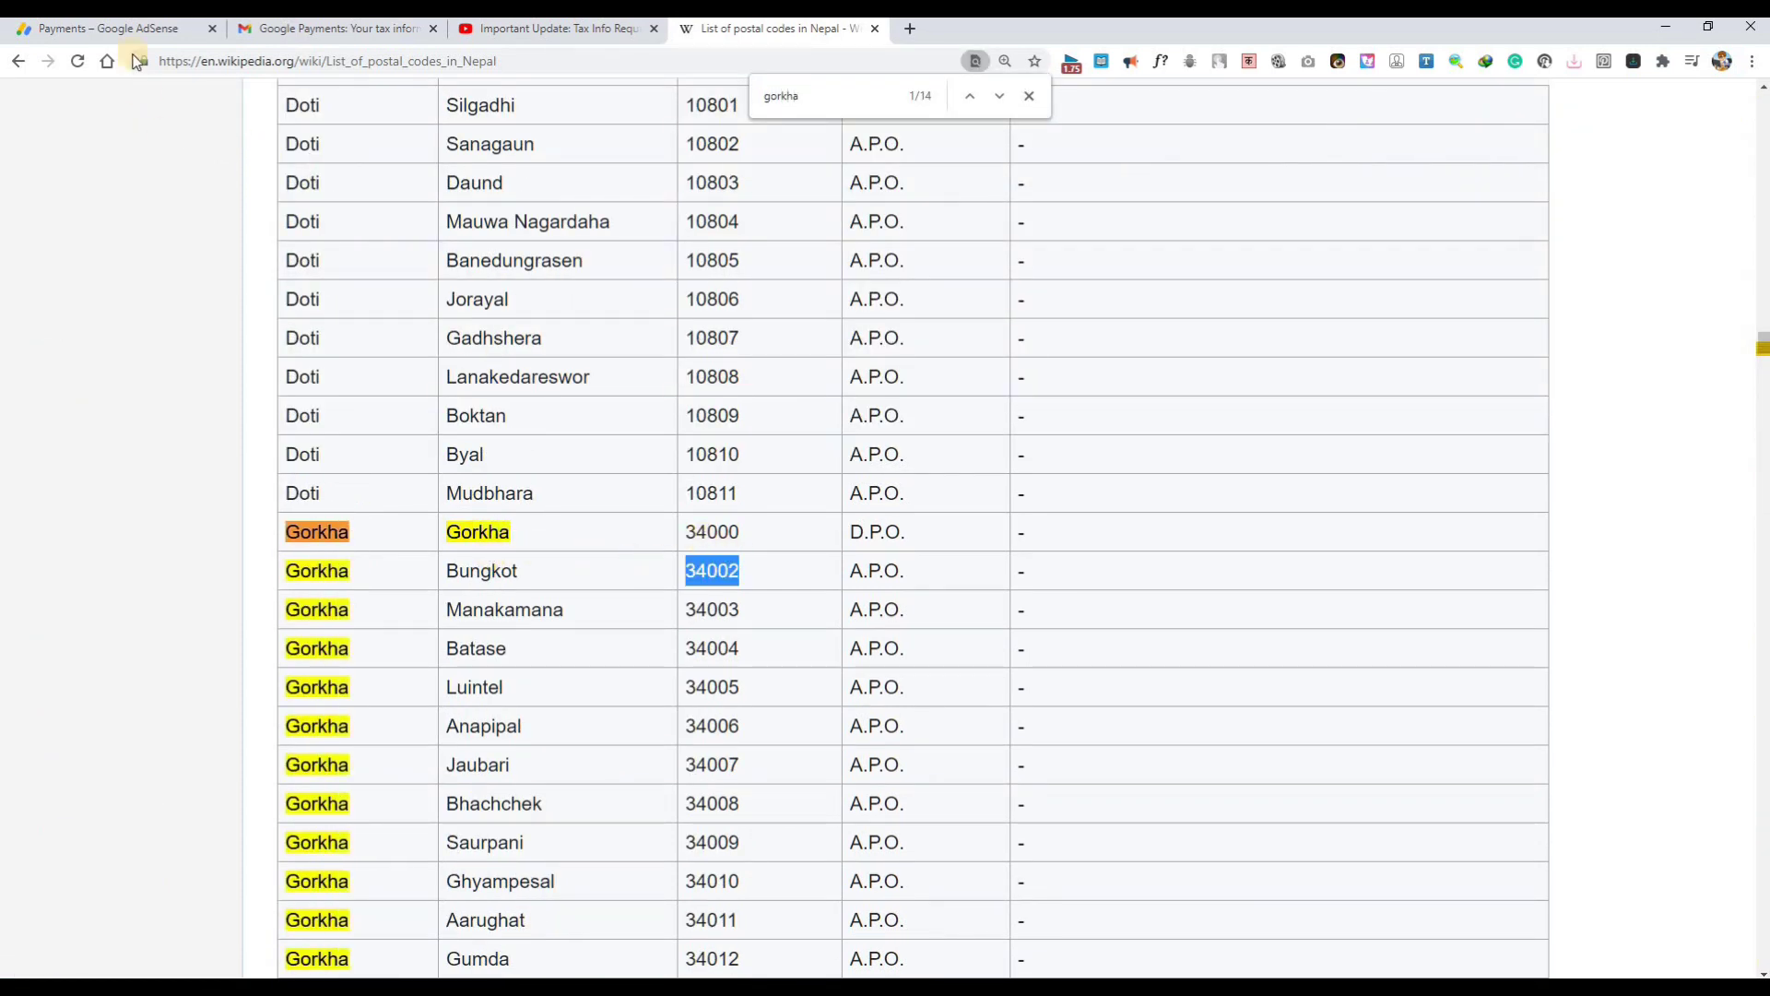
key("ctrl+c")
- Return to the AdSense tax form and paste the copied code as the permanent residence postal code
key("ctrl+1")
left_click(772, 666)
key("ctrl+v")
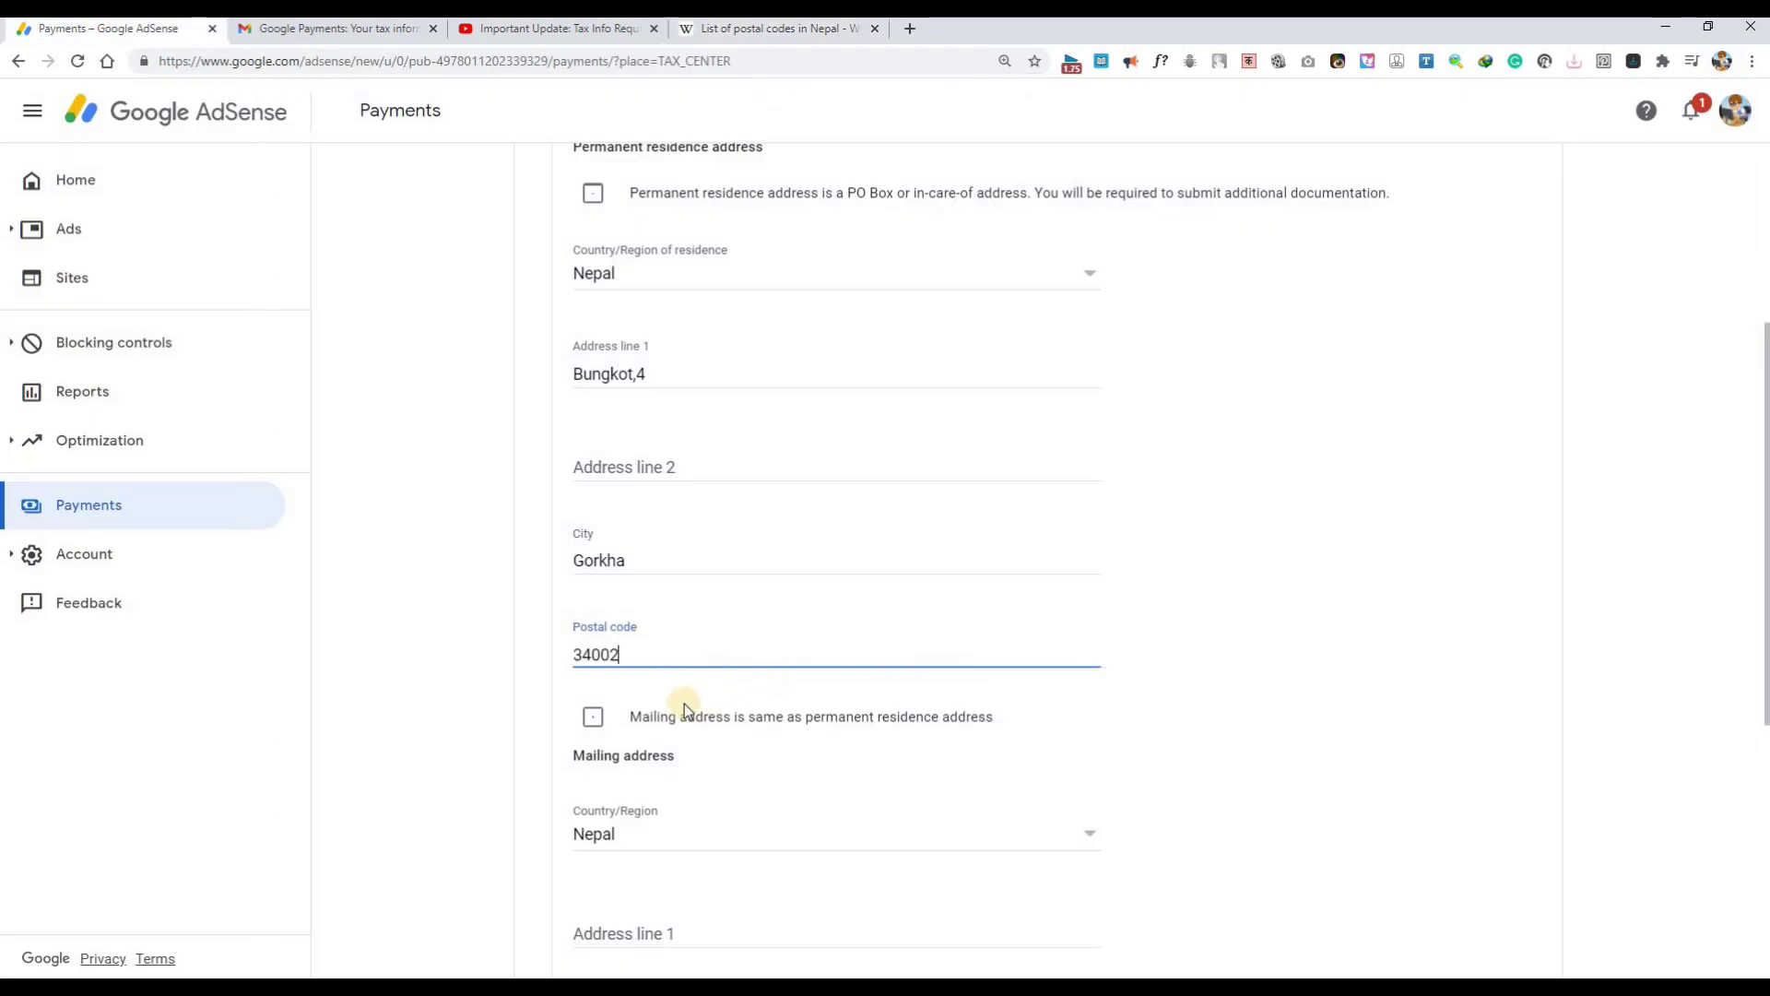
left_click(1737, 549)
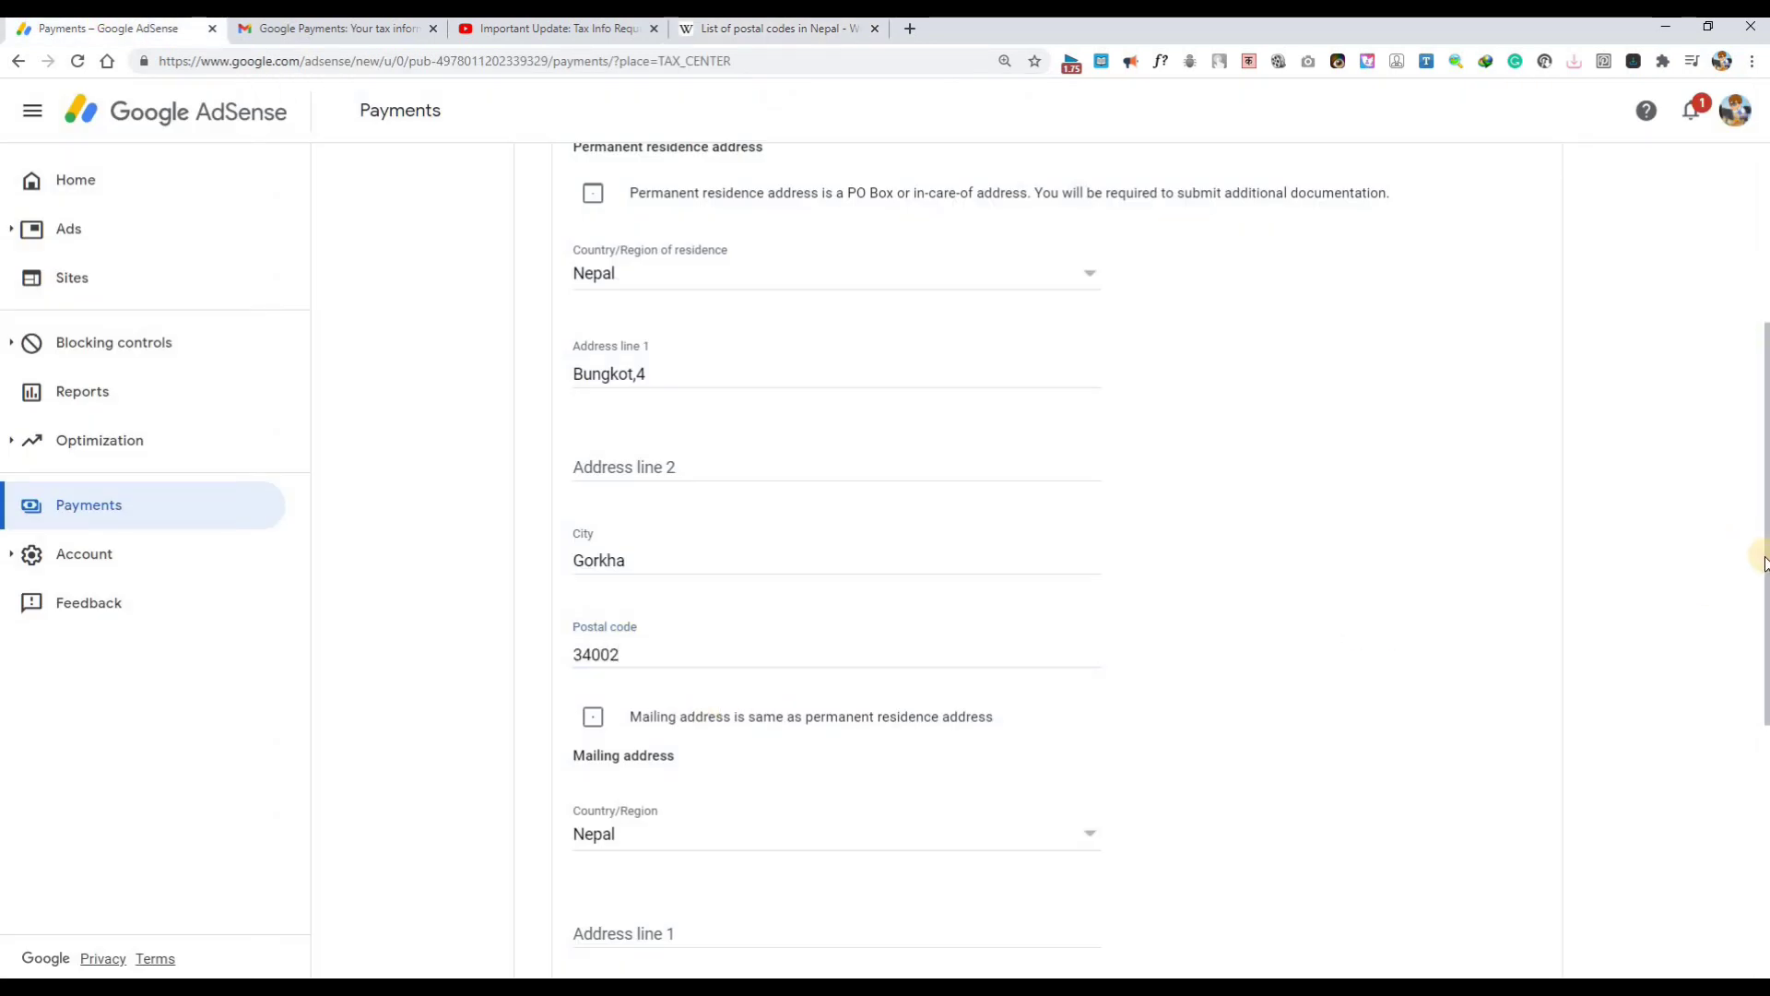
- Fill in the mailing address with its address line 1, city and postal code, and continue to the tax treaty section
left_click_drag(1761, 574, 1752, 761)
left_click(658, 563)
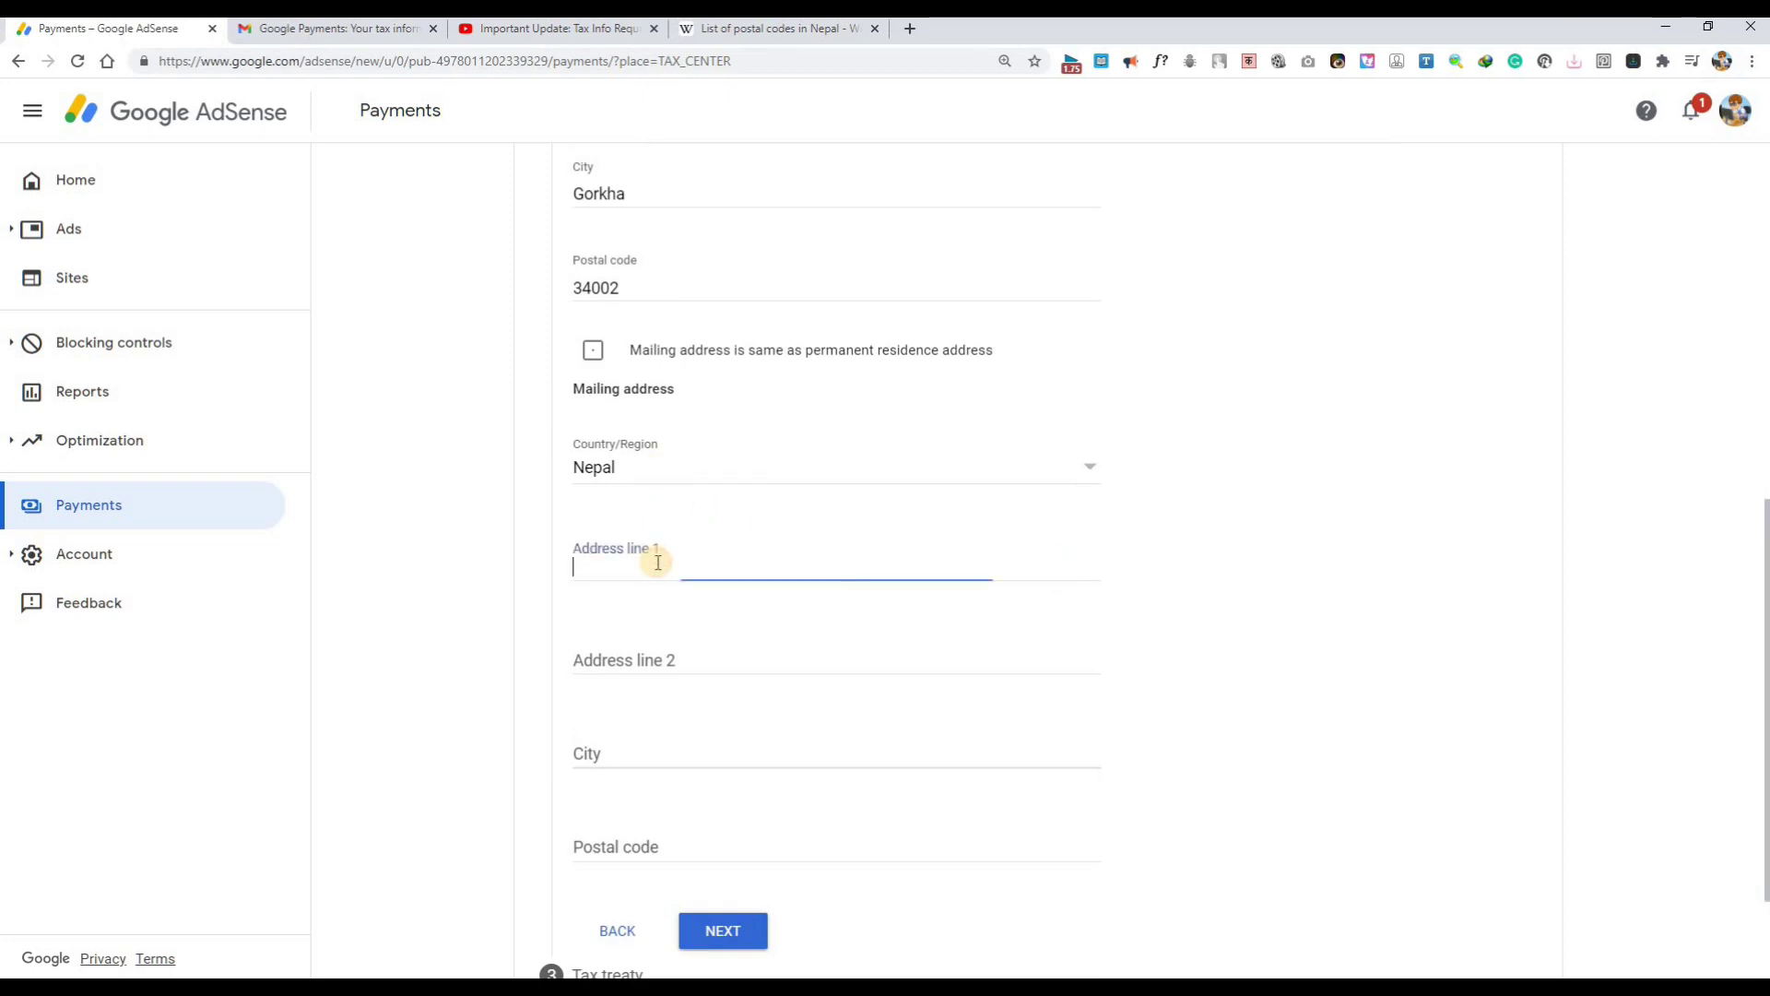
type("Nayabaz")
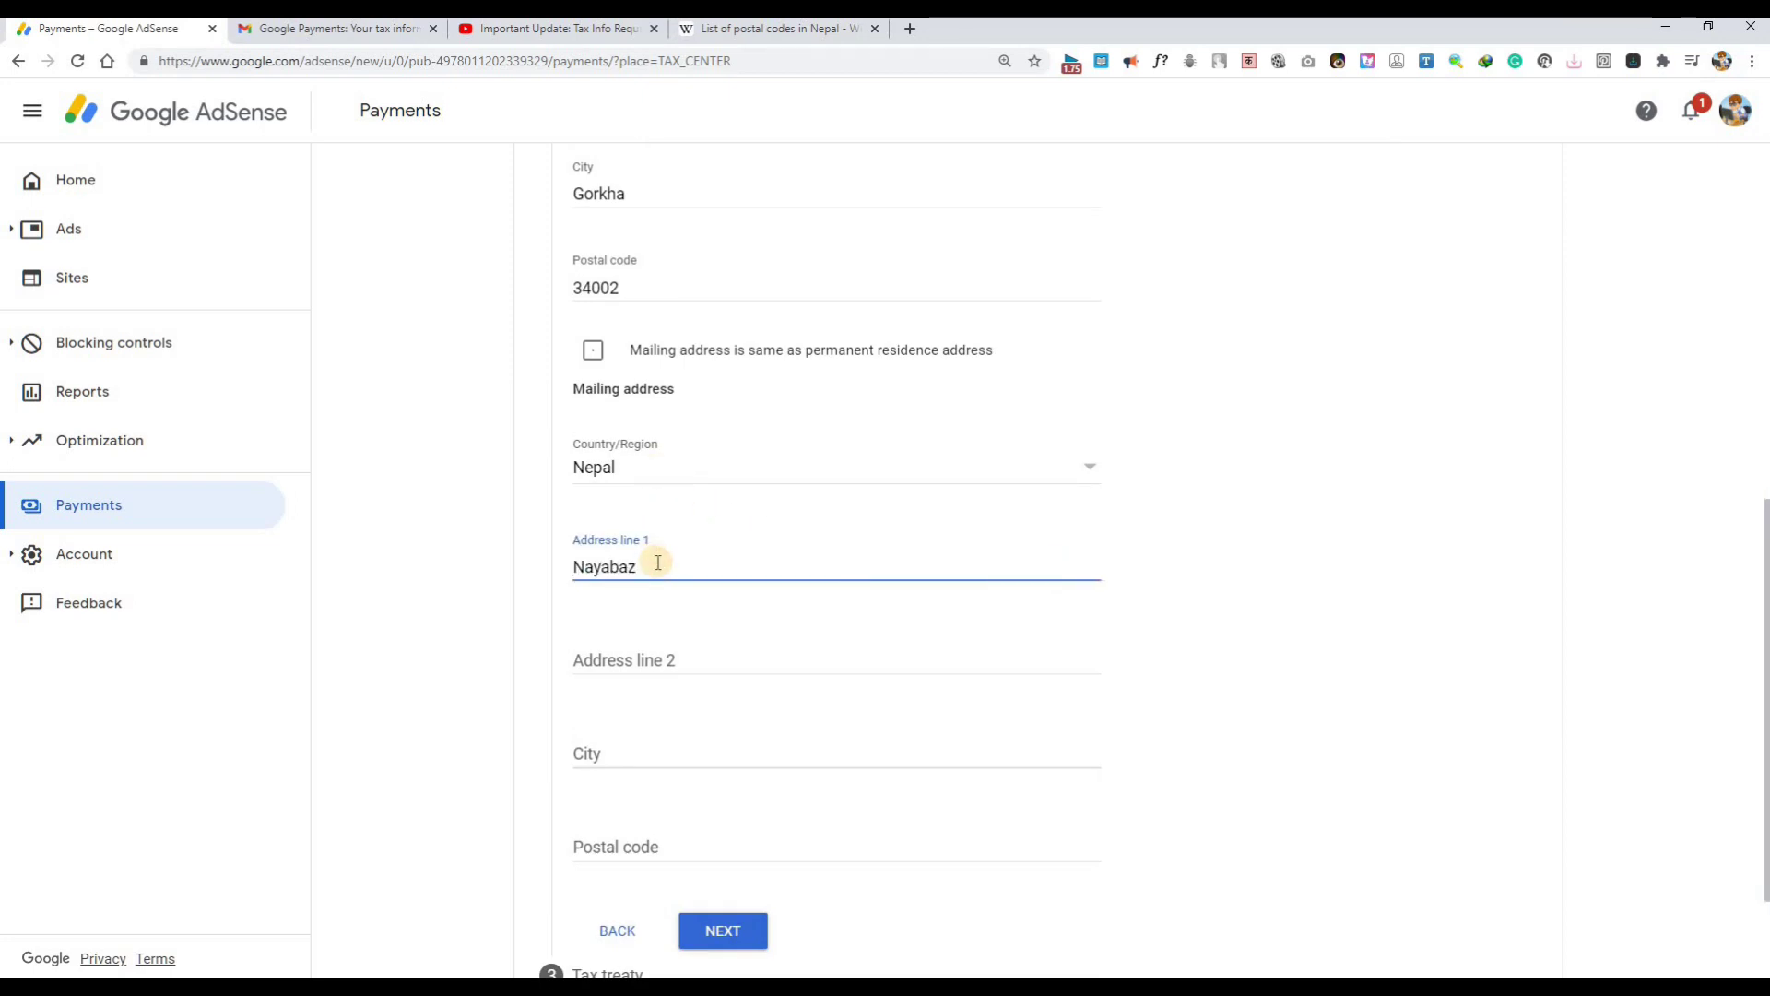
key("Tab")
key("Tab")
type("Kathmandu")
key("Tab")
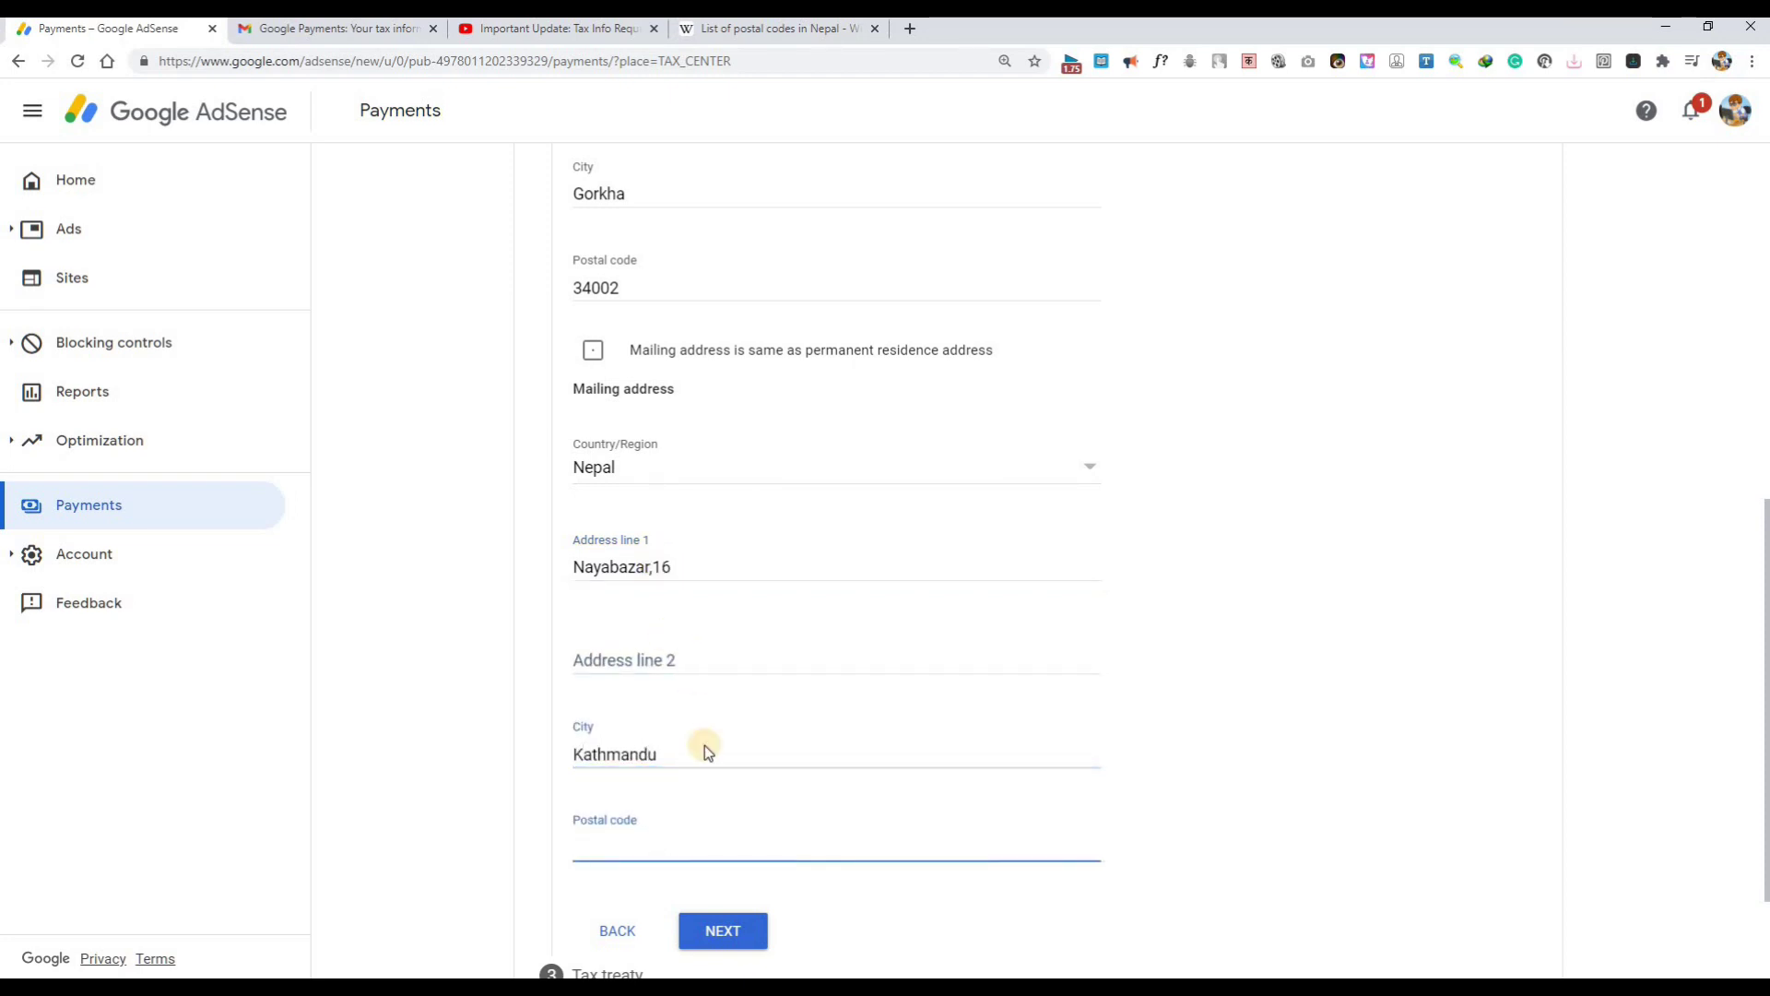
left_click(628, 842)
left_click(1470, 762)
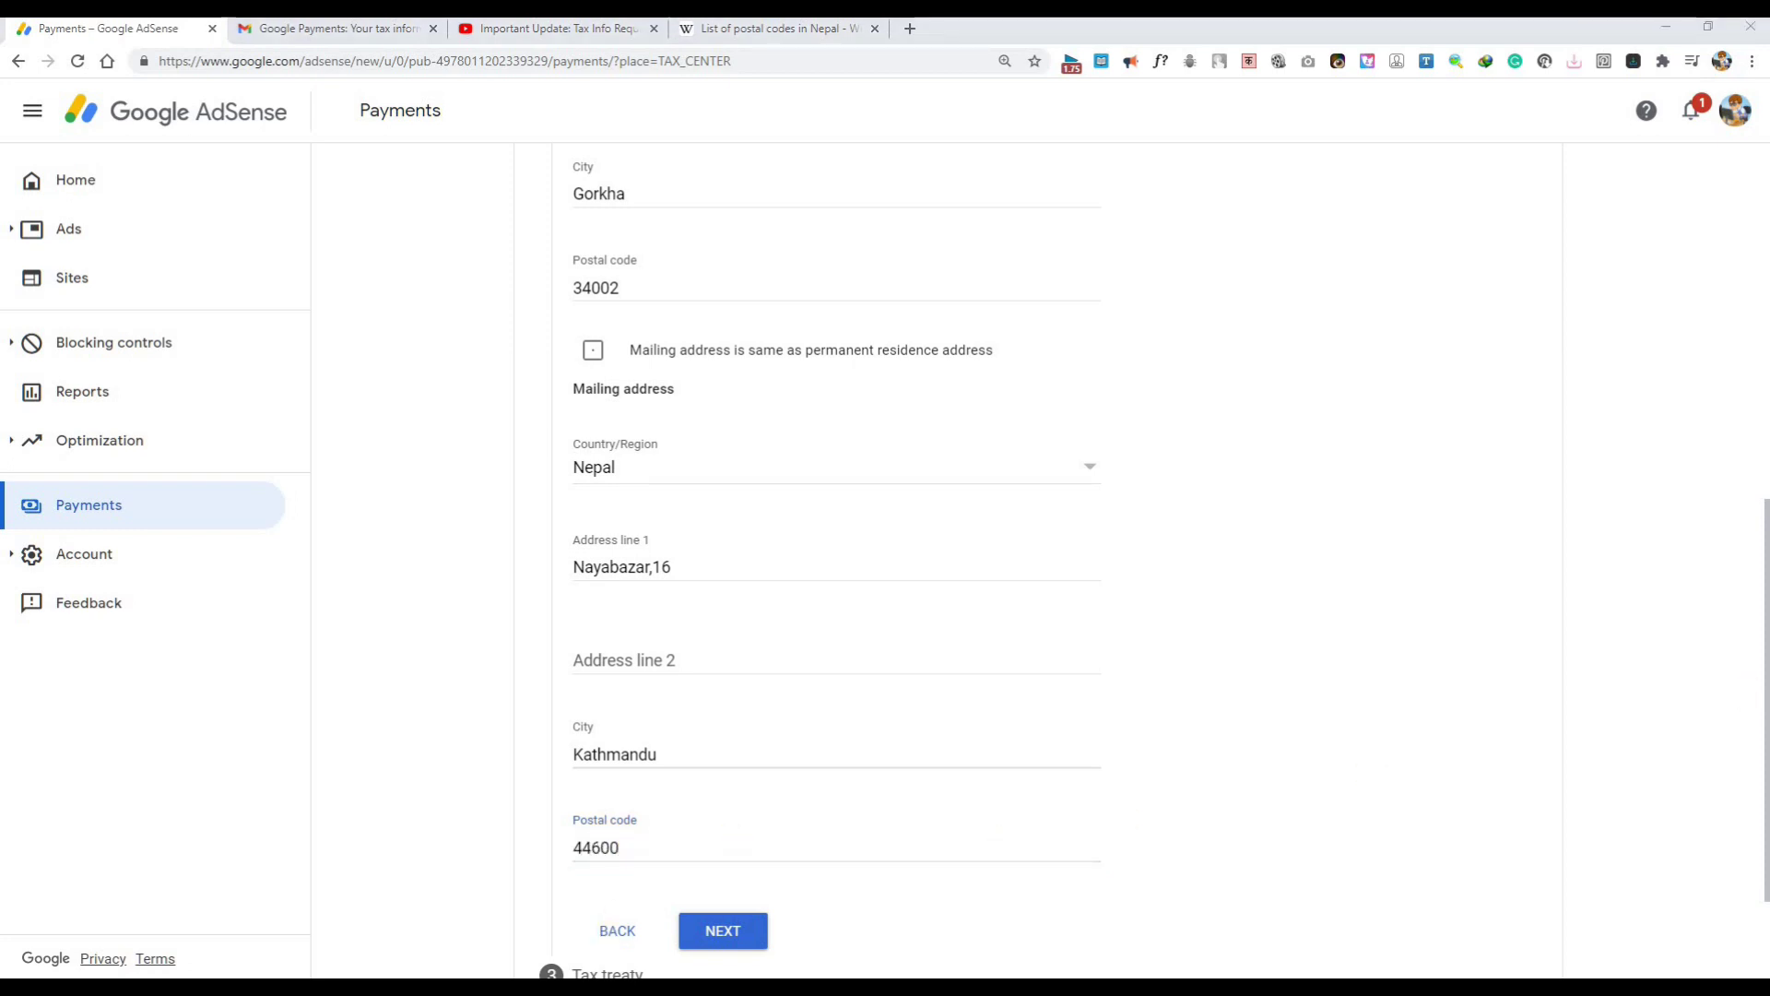
left_click(722, 930)
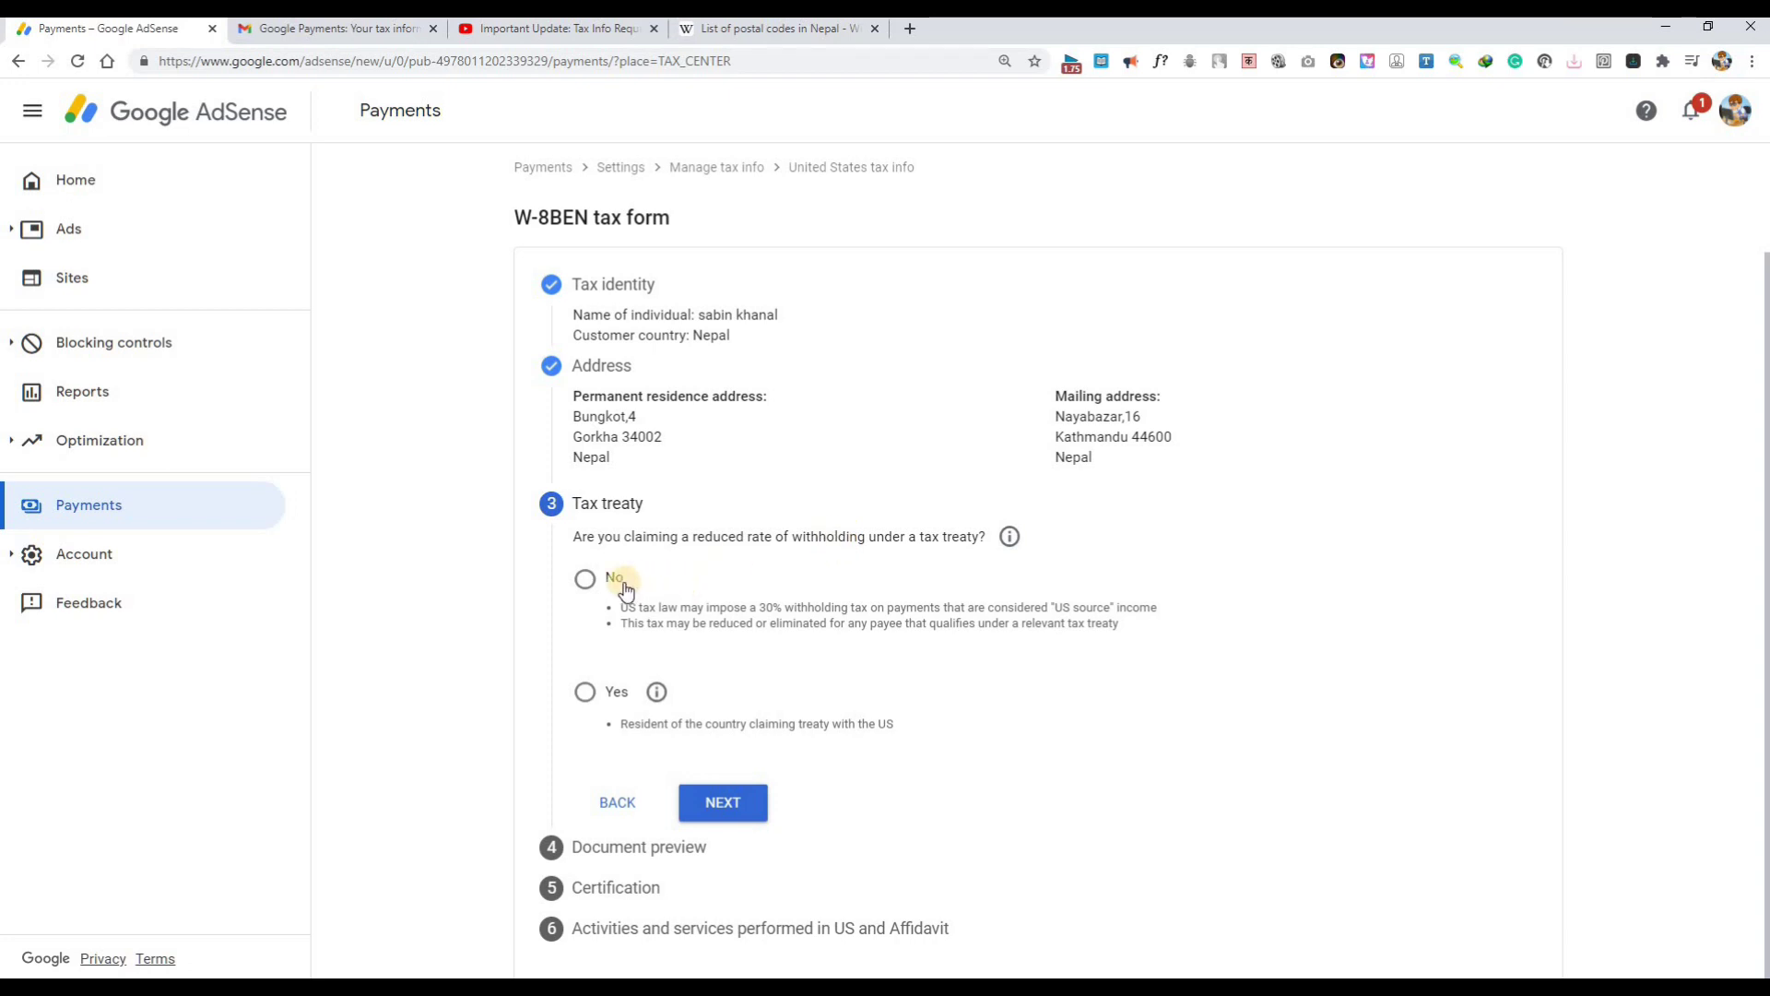
- Try answering Yes to claiming a reduced withholding rate and check the list of treaty countries
left_click(586, 693)
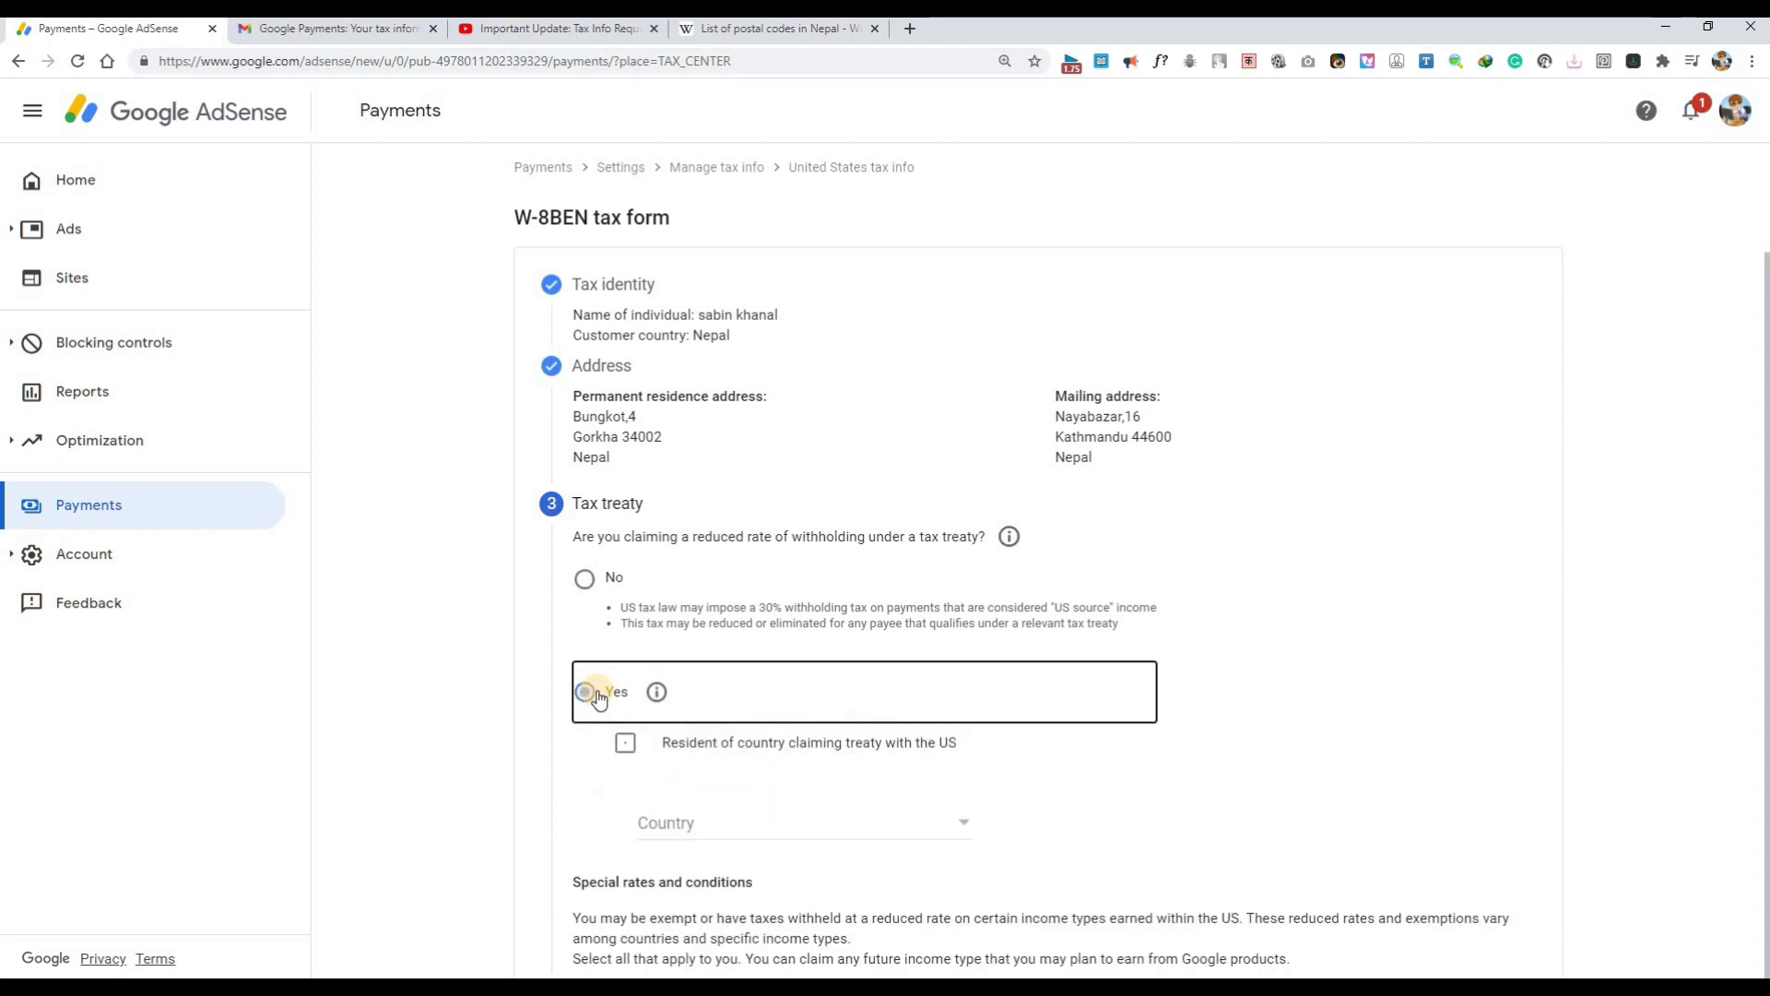
left_click(731, 816)
scroll(733, 819, "down", 8)
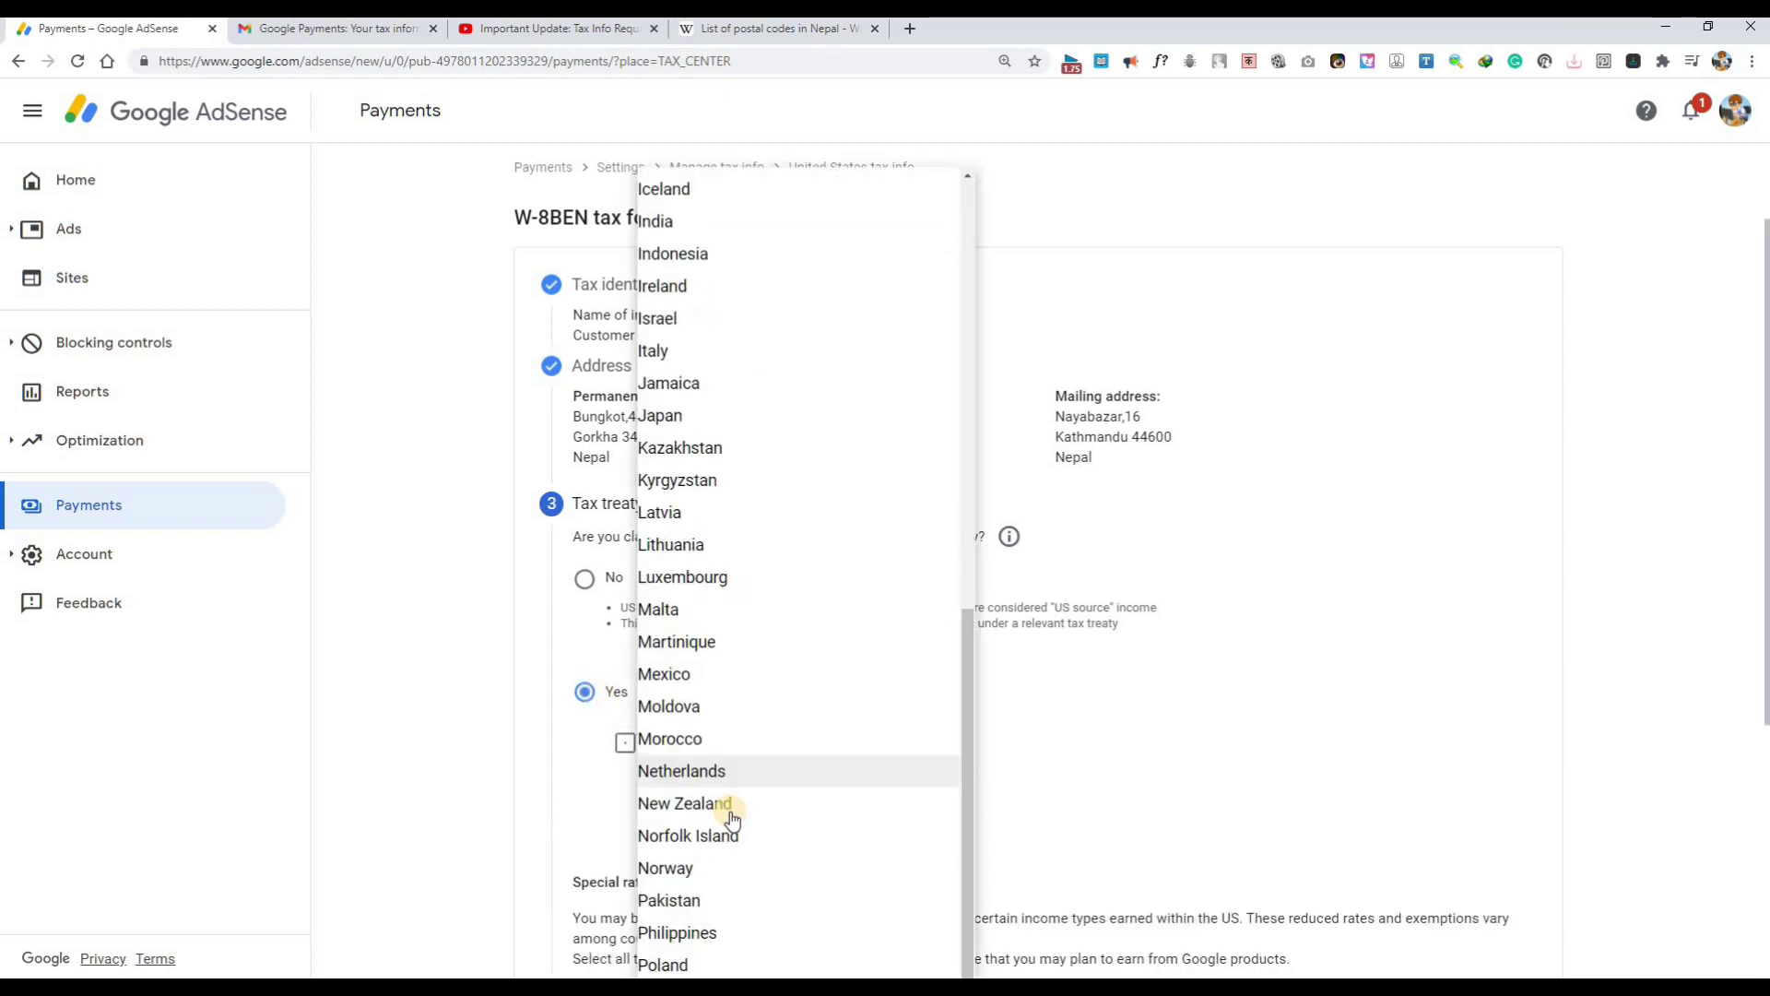
left_click(592, 588)
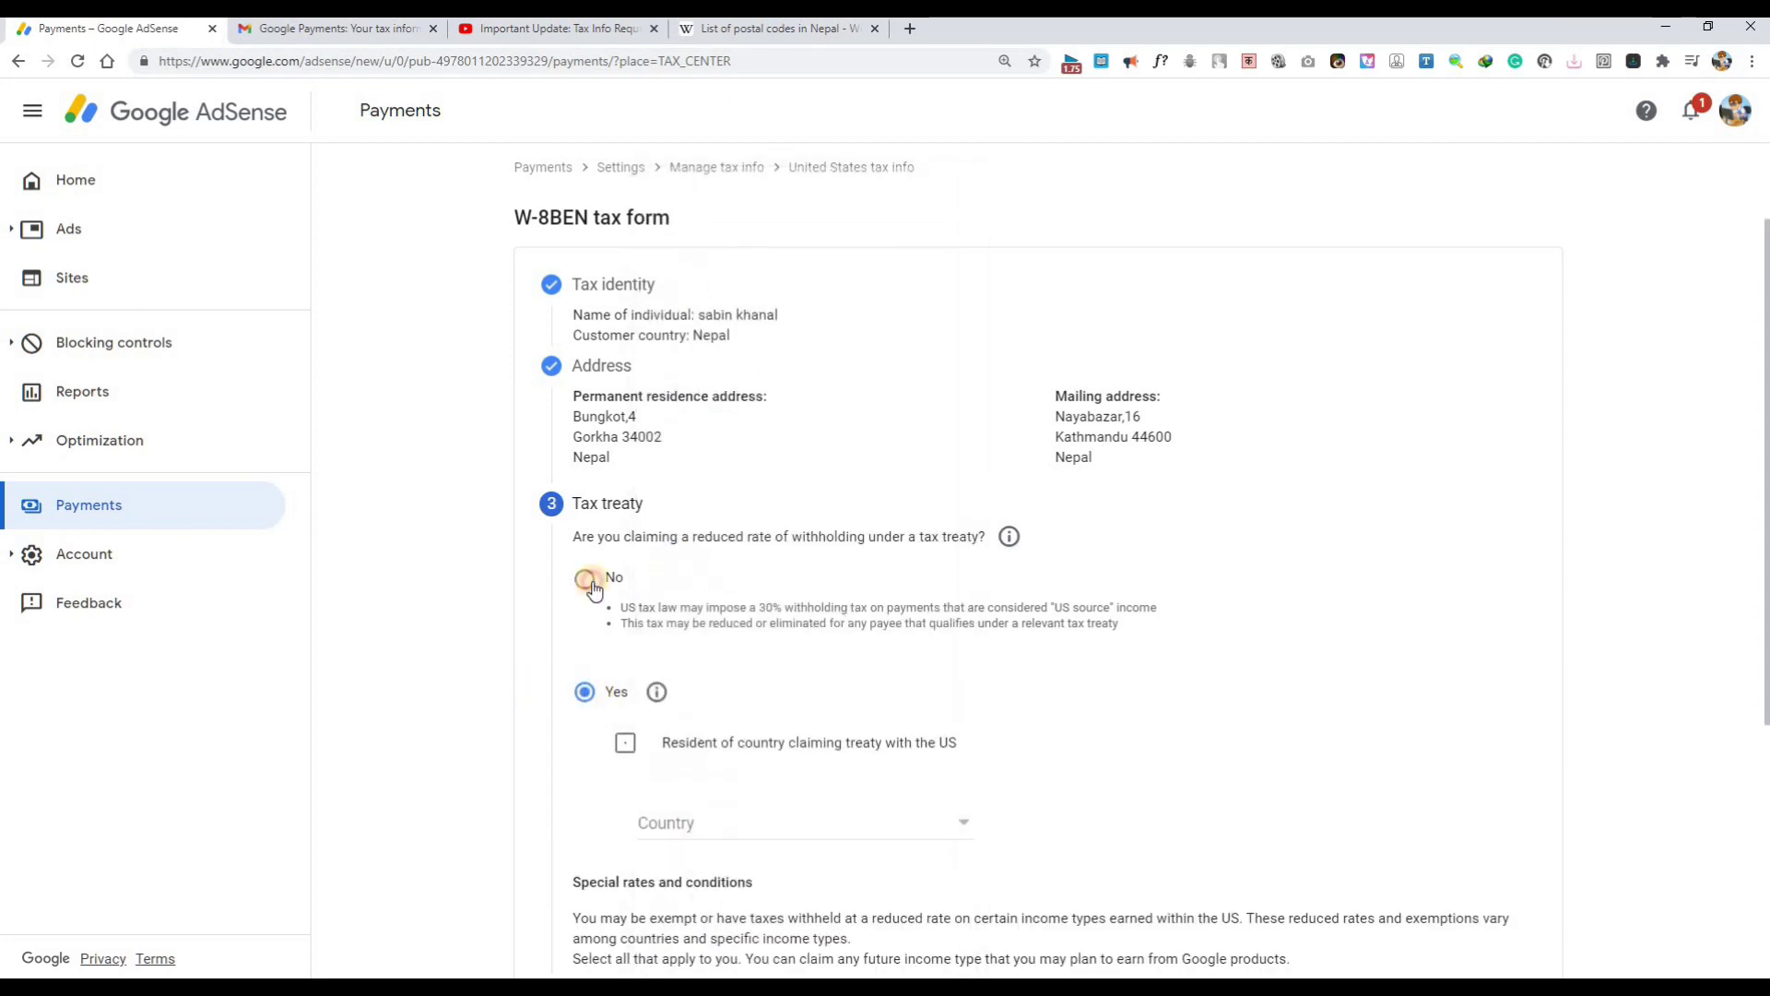
- Answer No to claiming a reduced rate of withholding under a tax treaty
left_click(592, 588)
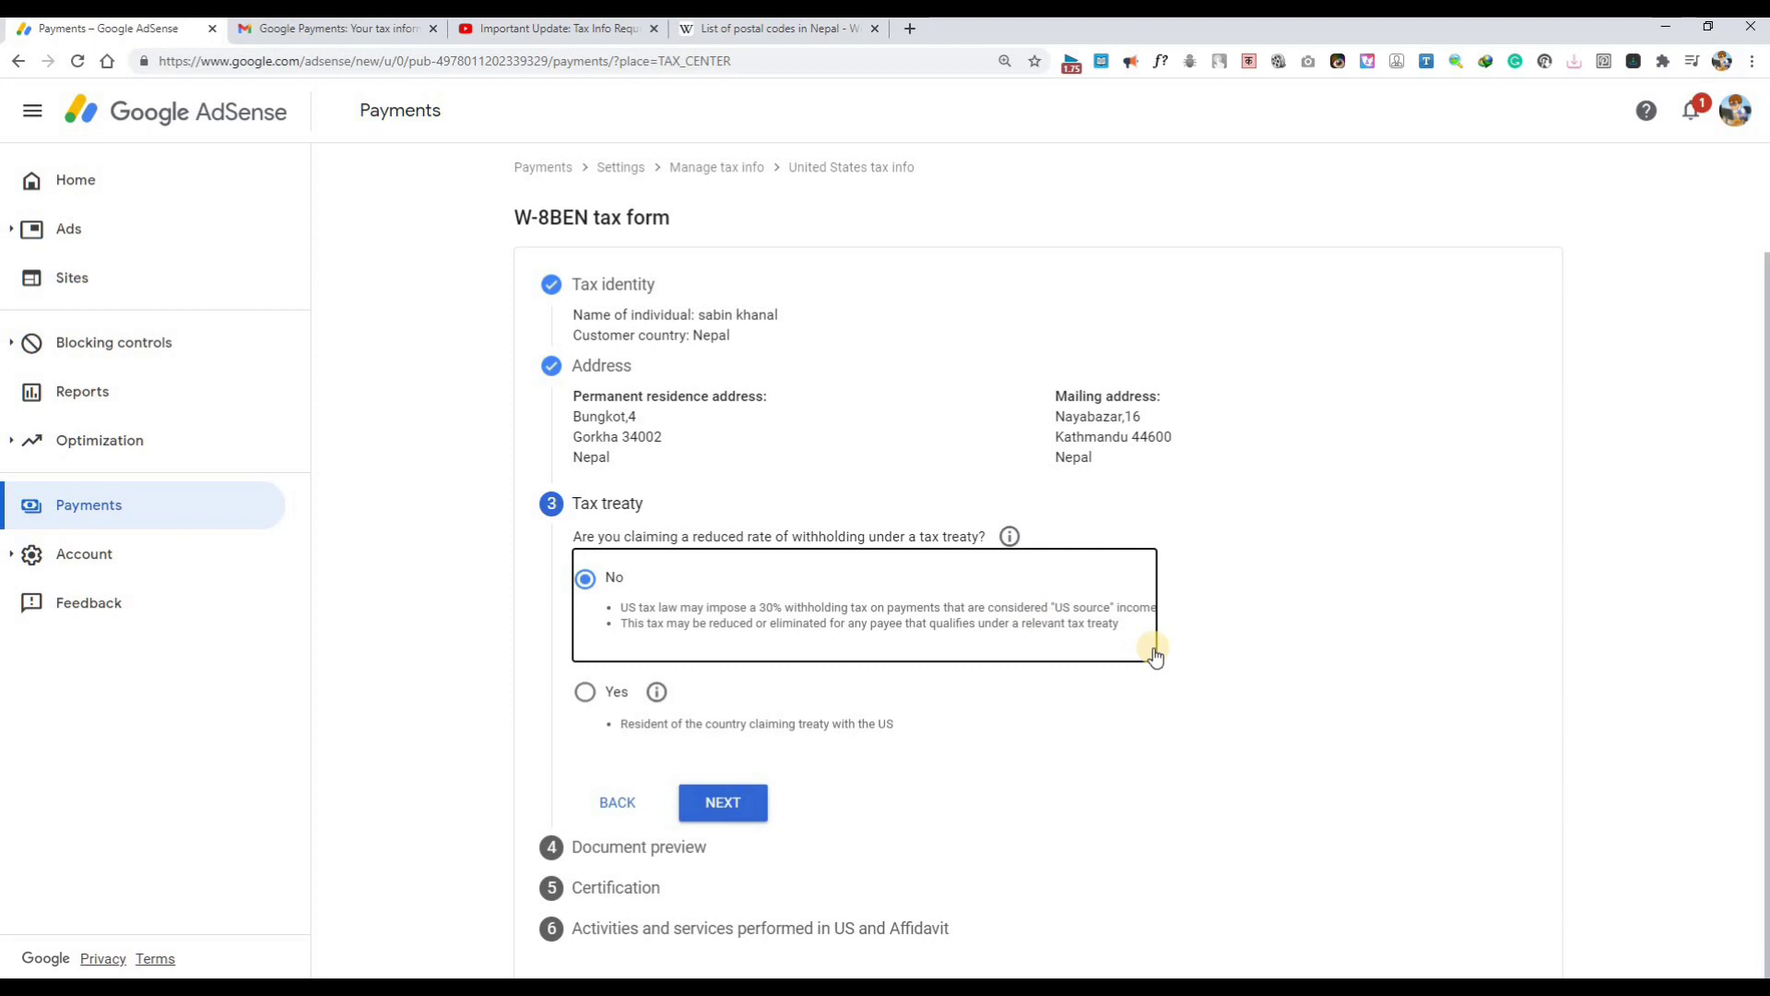
left_click(1199, 644)
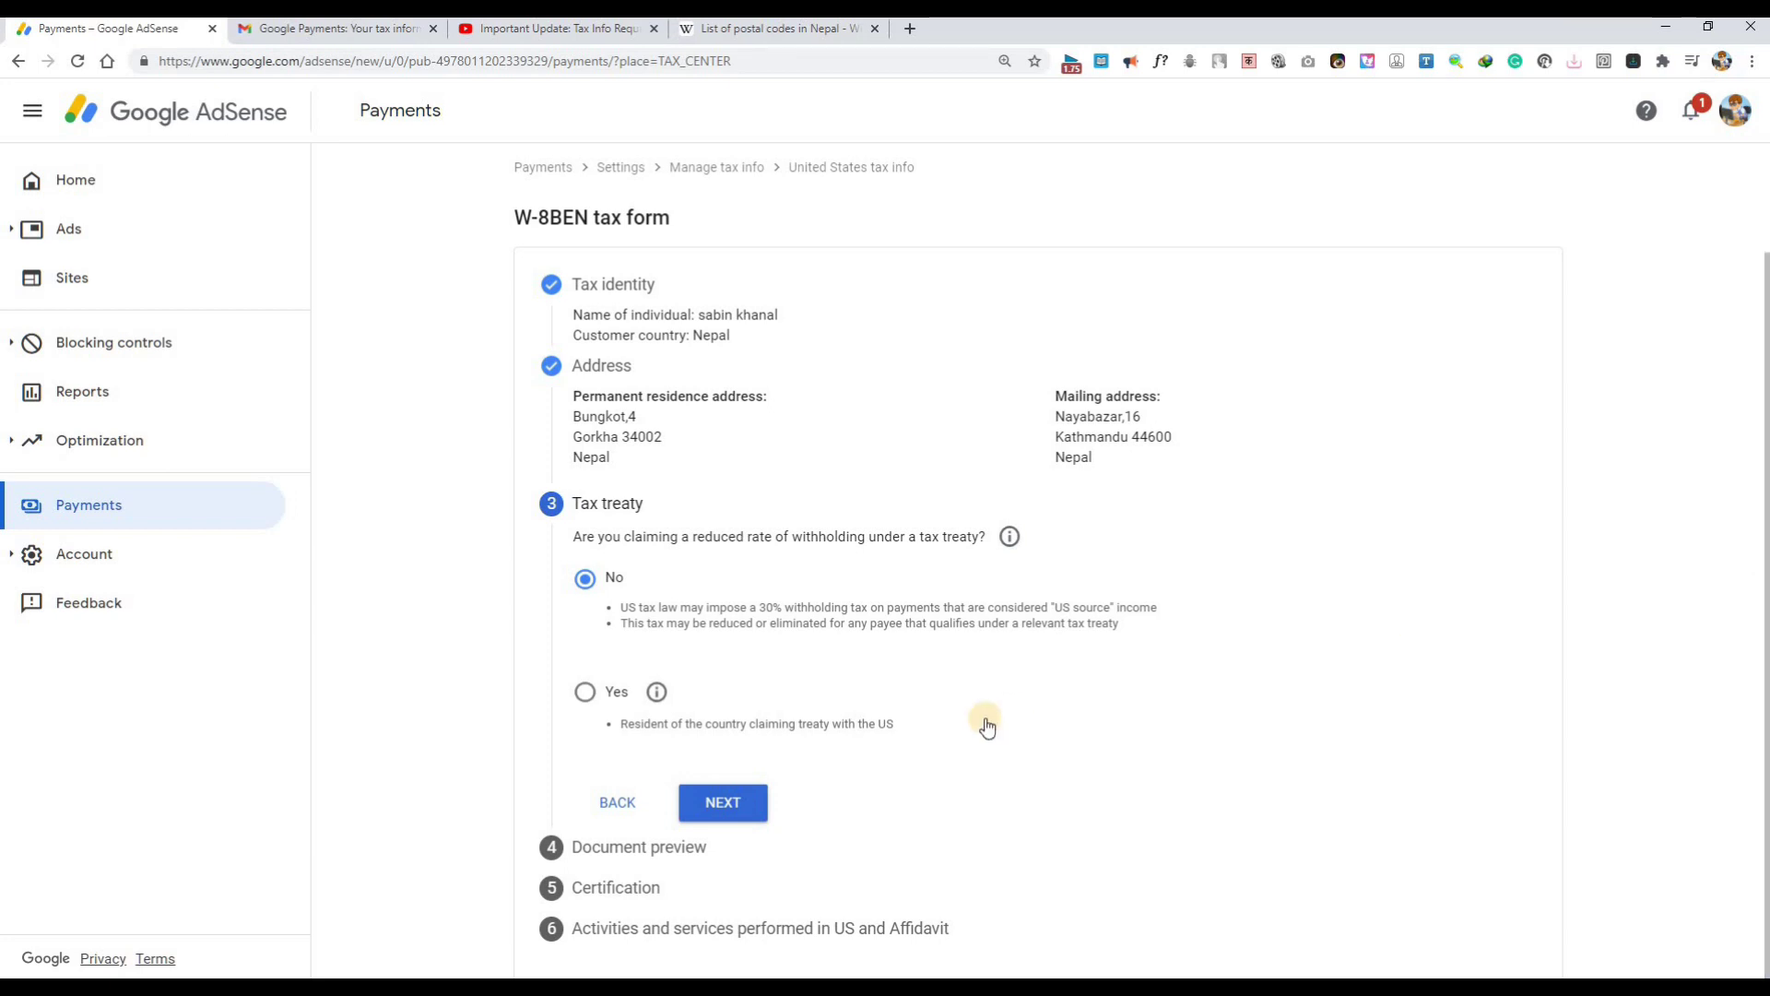
- Continue to the document preview, confirm that the generated W-8BEN tax documents have been reviewed, and proceed to certification
left_click(723, 803)
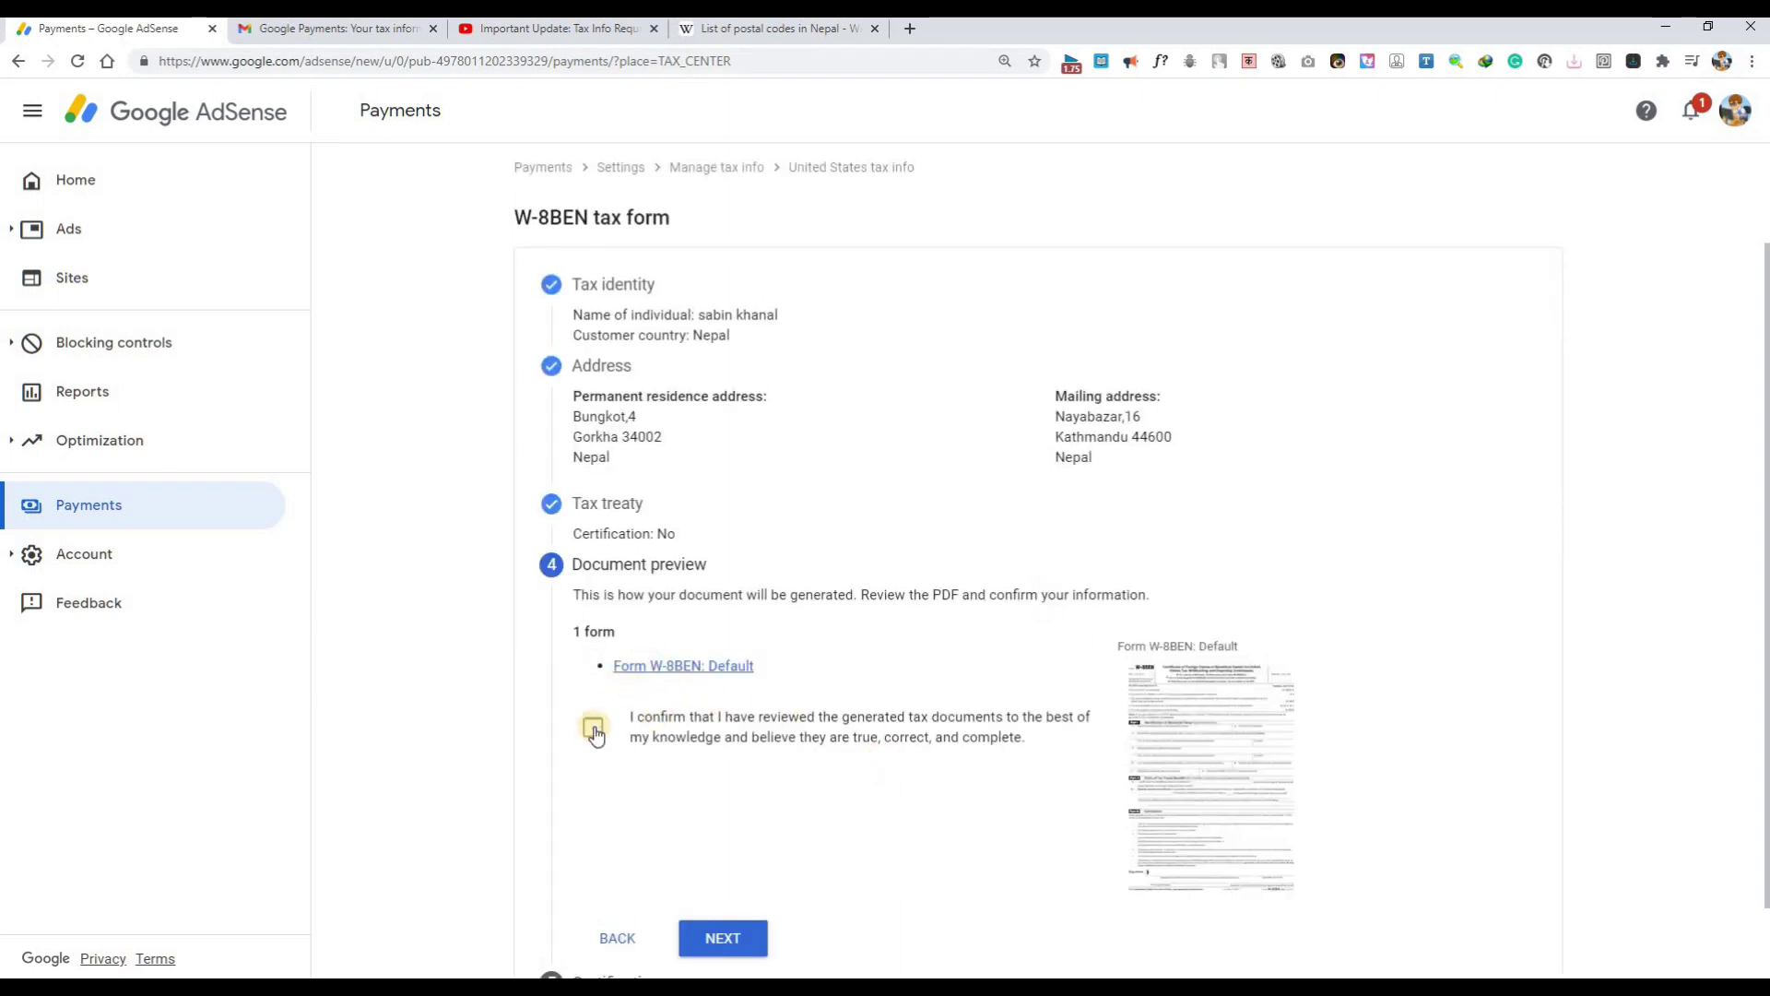
left_click(649, 721)
left_click(1138, 734)
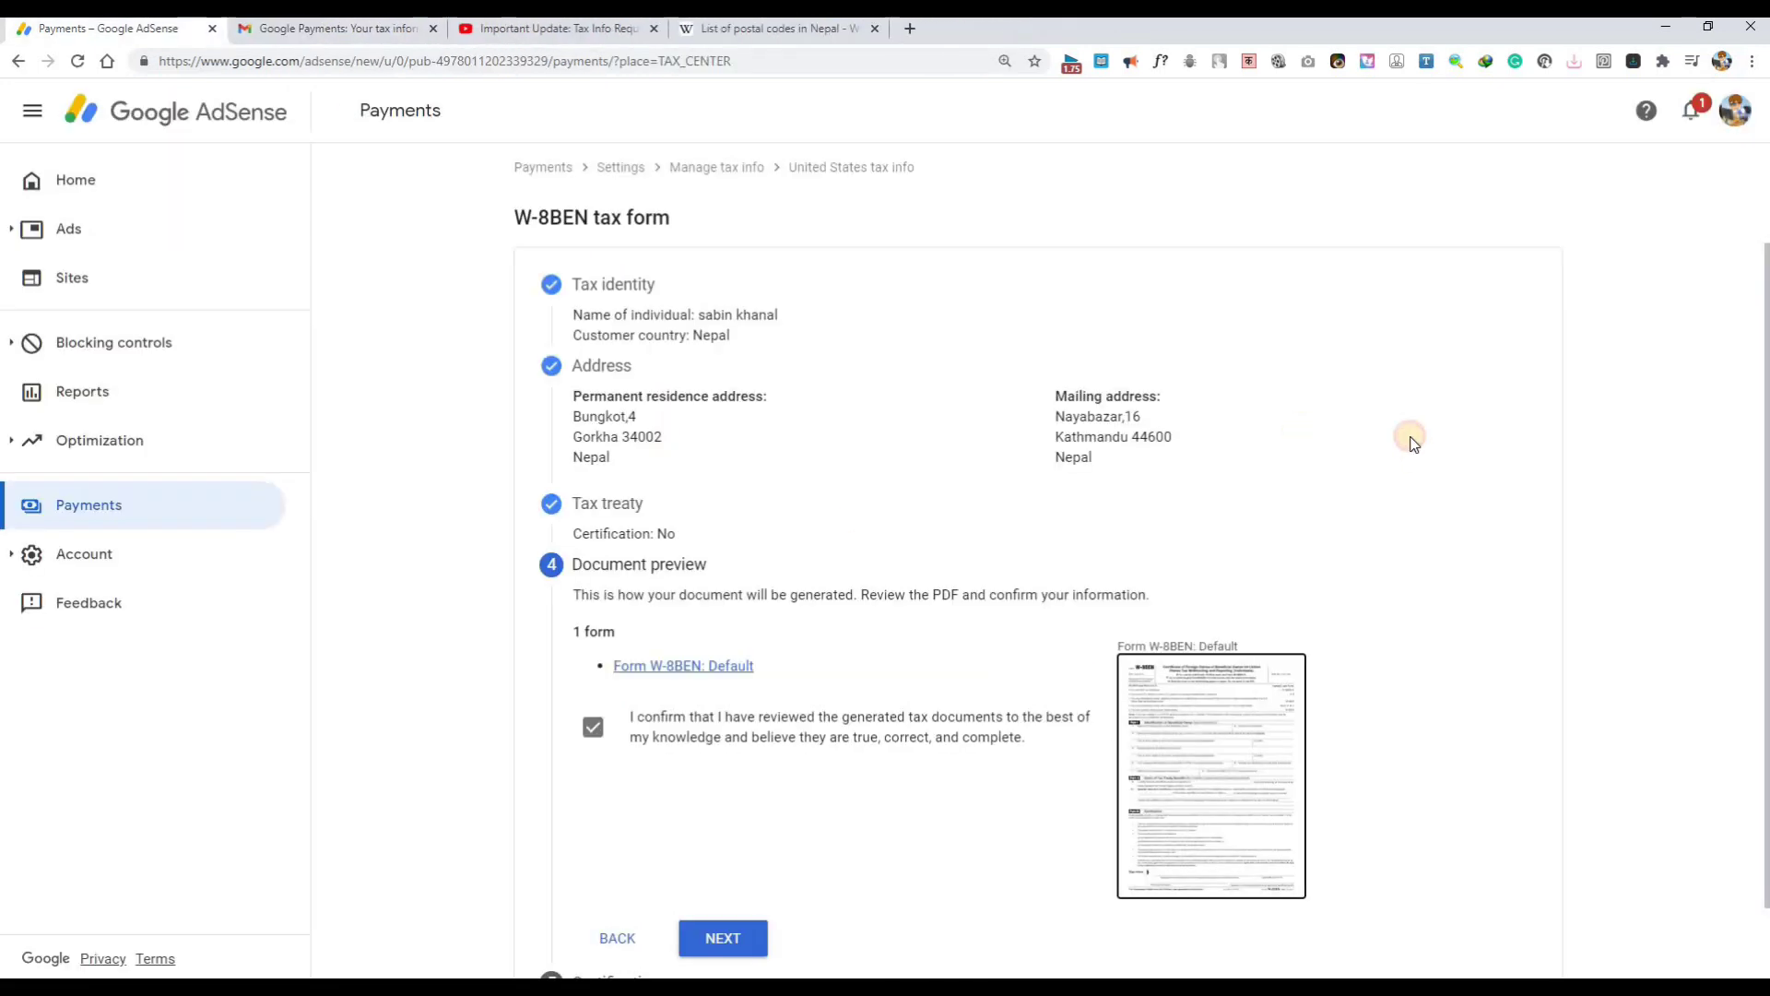
scroll(1764, 542, "down", 1)
left_click(740, 854)
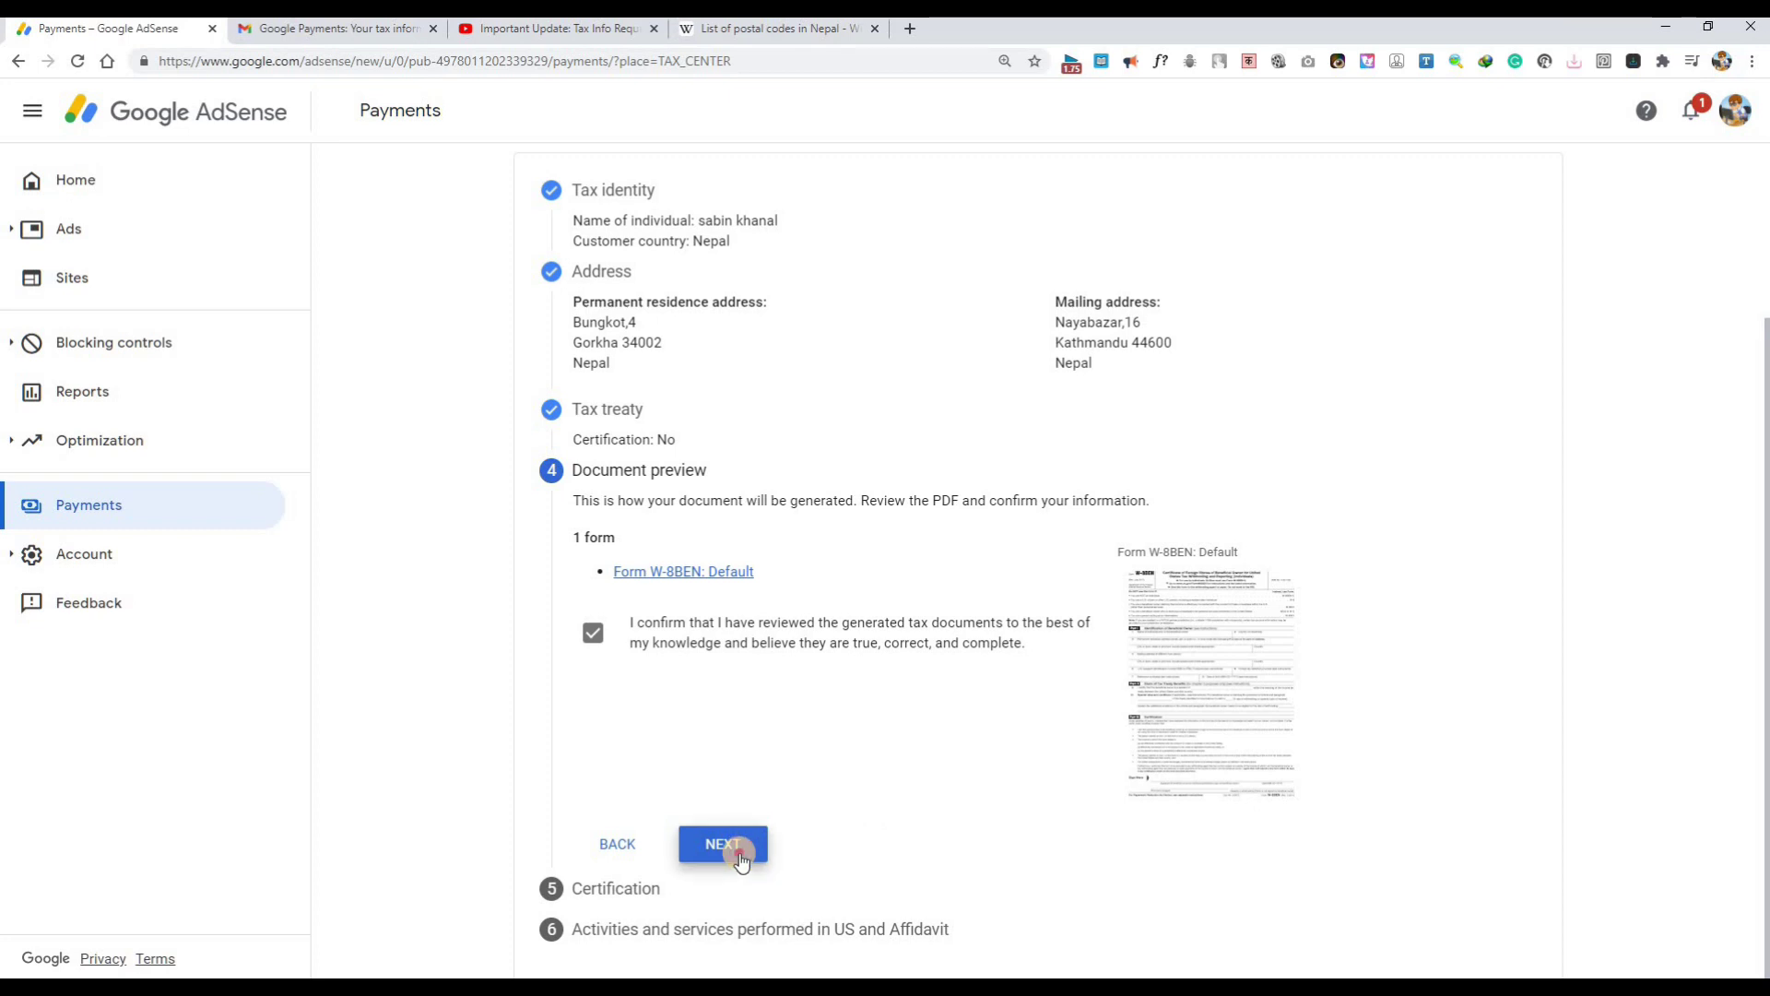
- Sign the certification with the full legal name and state that the form is completed on one's own behalf
scroll(815, 721, "down", 4)
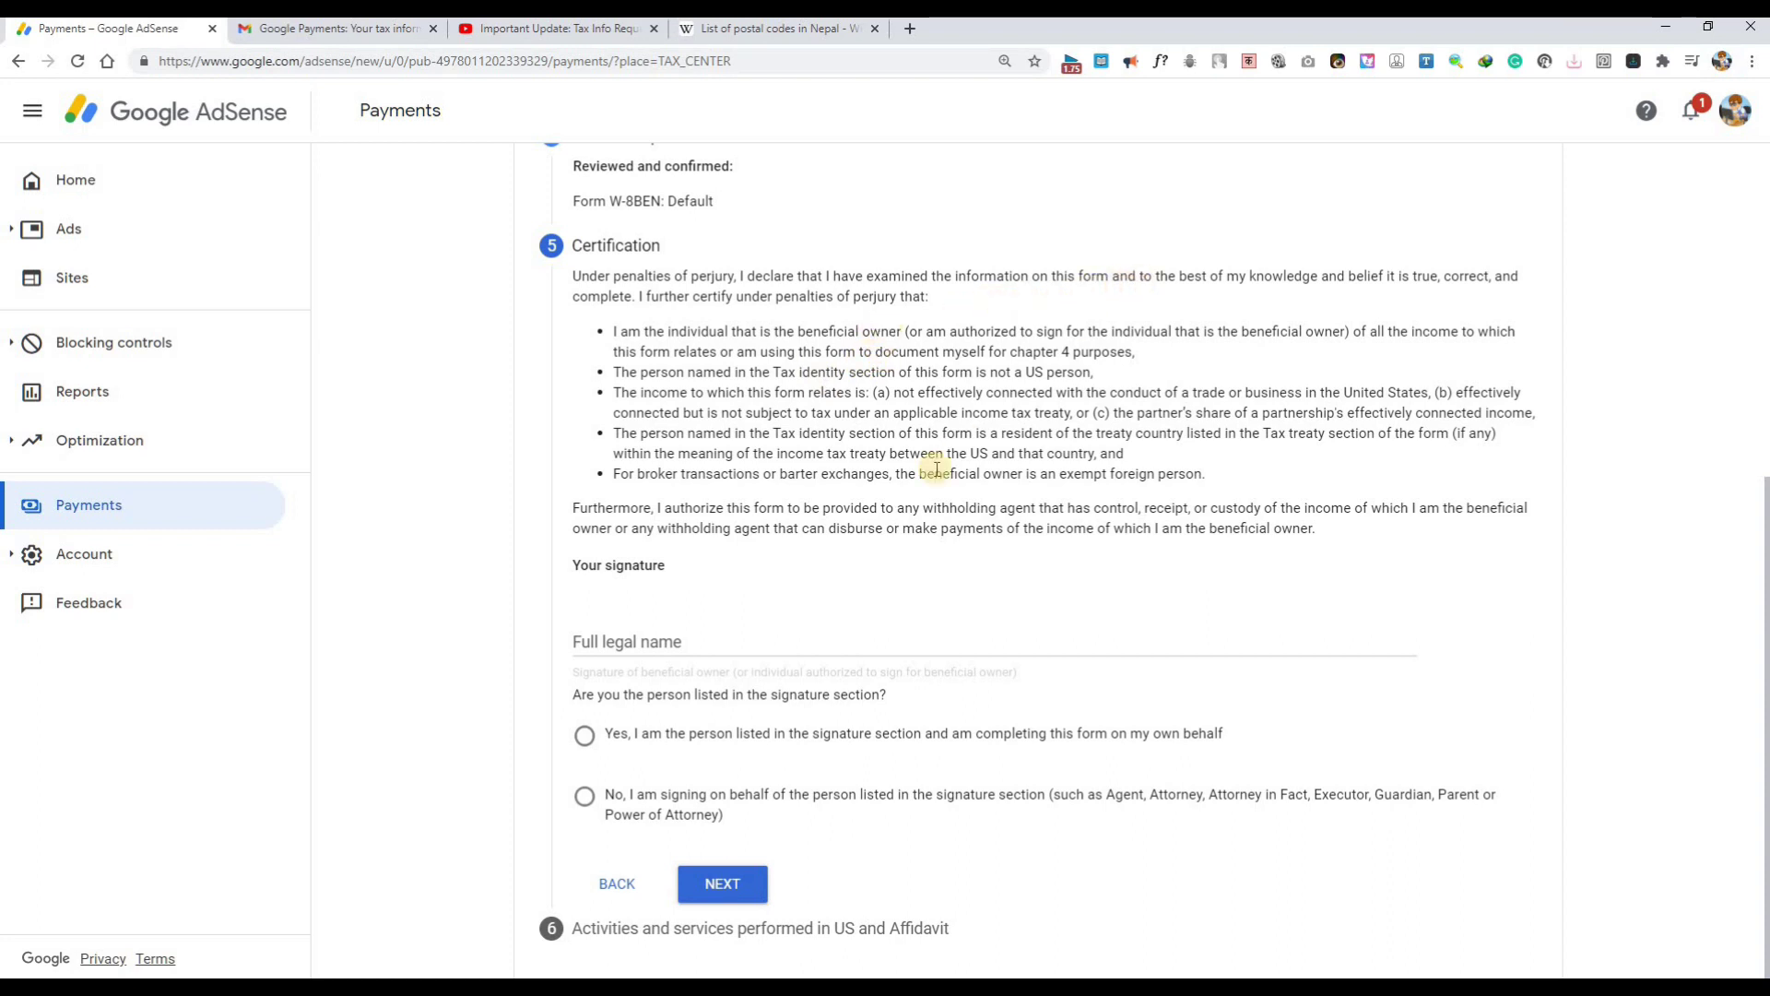
left_click(788, 643)
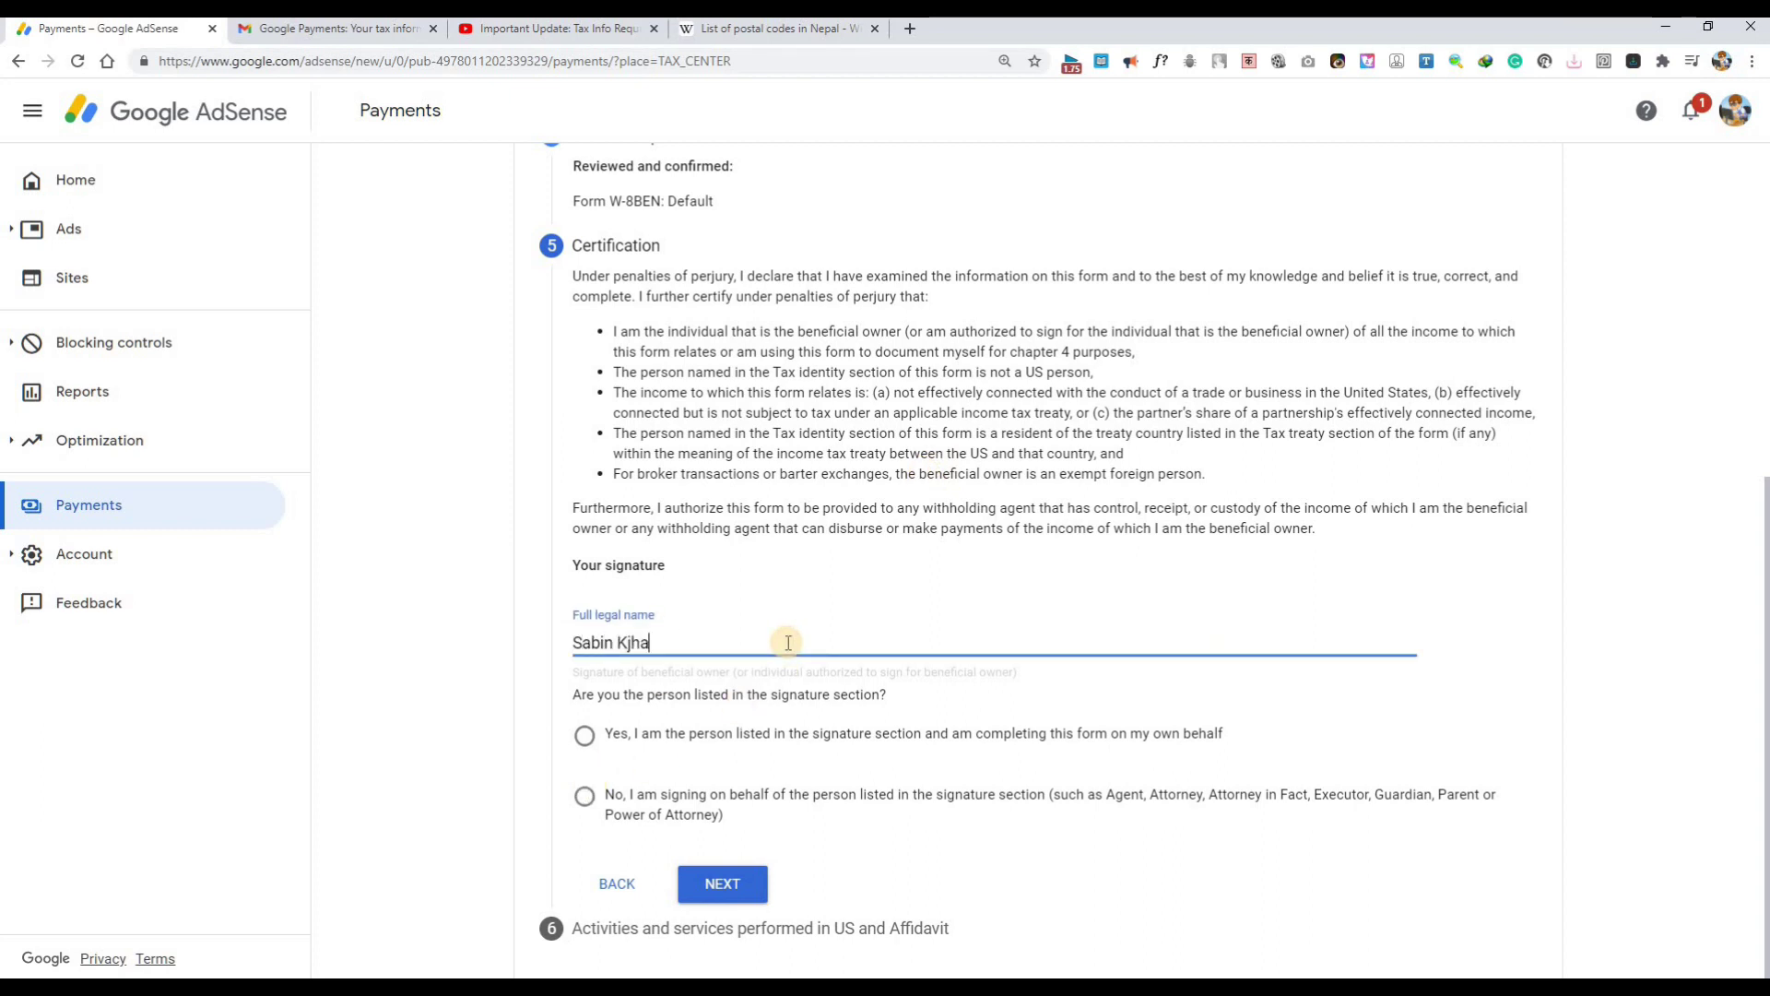
type("Sabin Khanal")
left_click(708, 740)
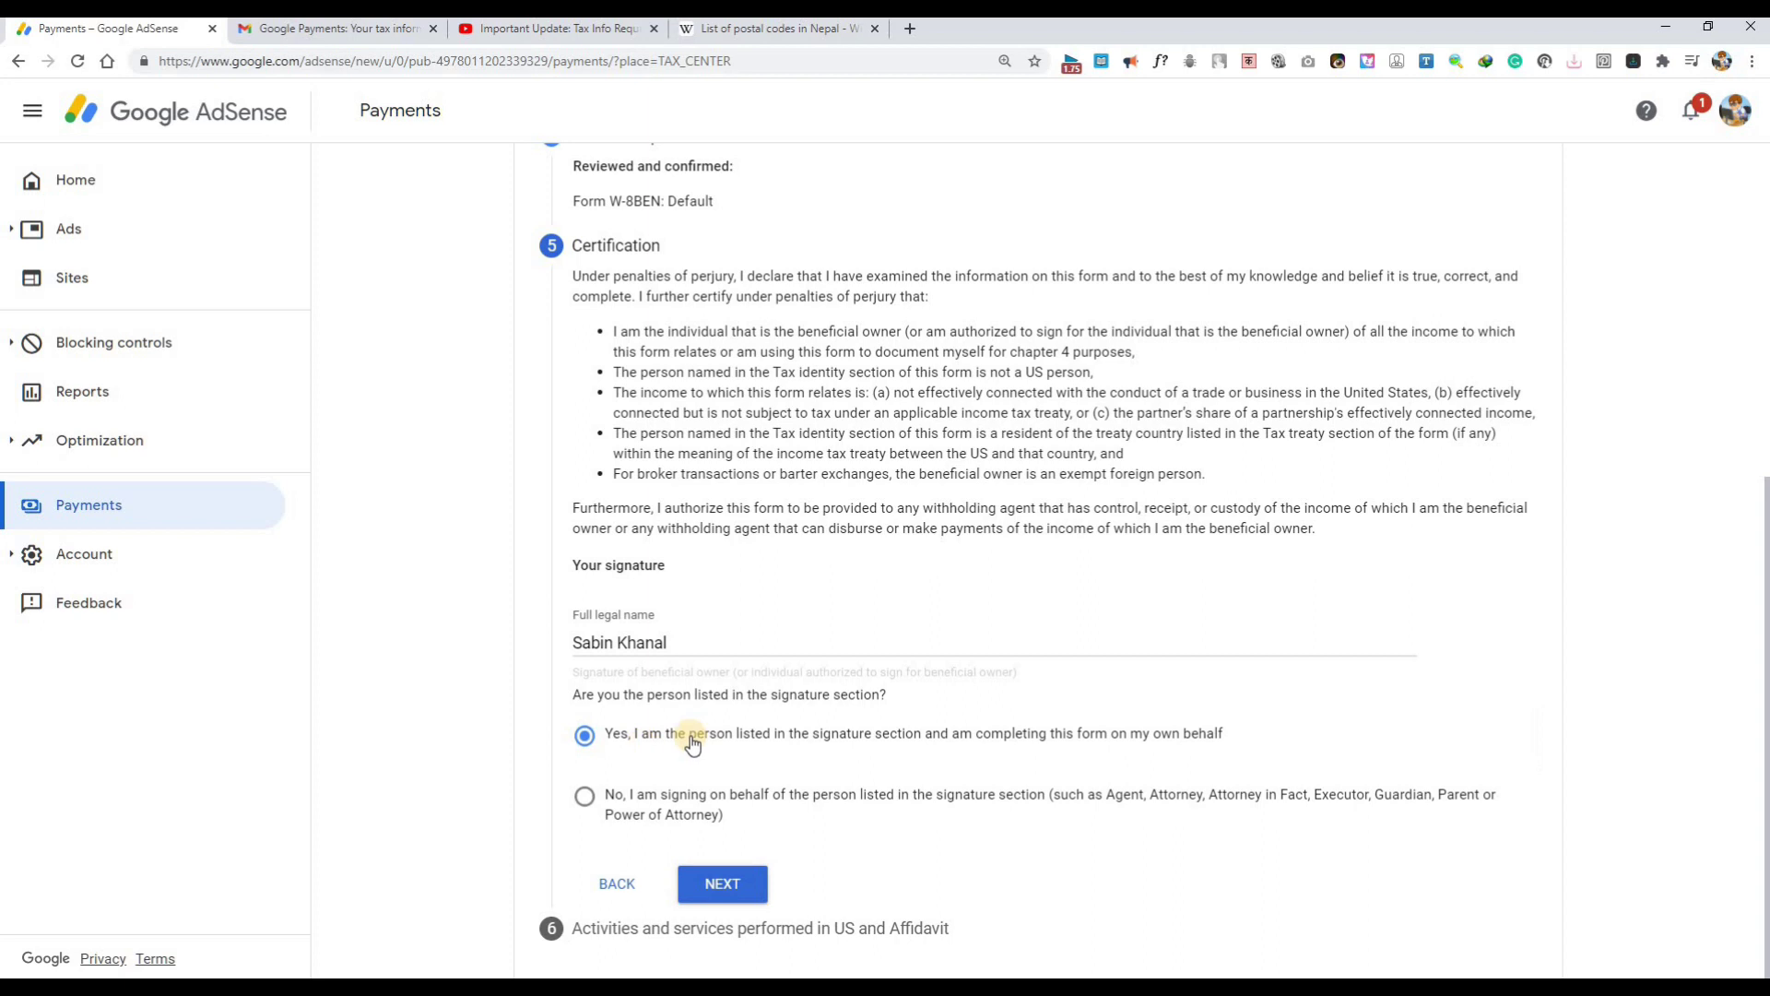
- Continue to the US activities section, answer No, and certify that the services are performed solely outside the US
left_click(735, 885)
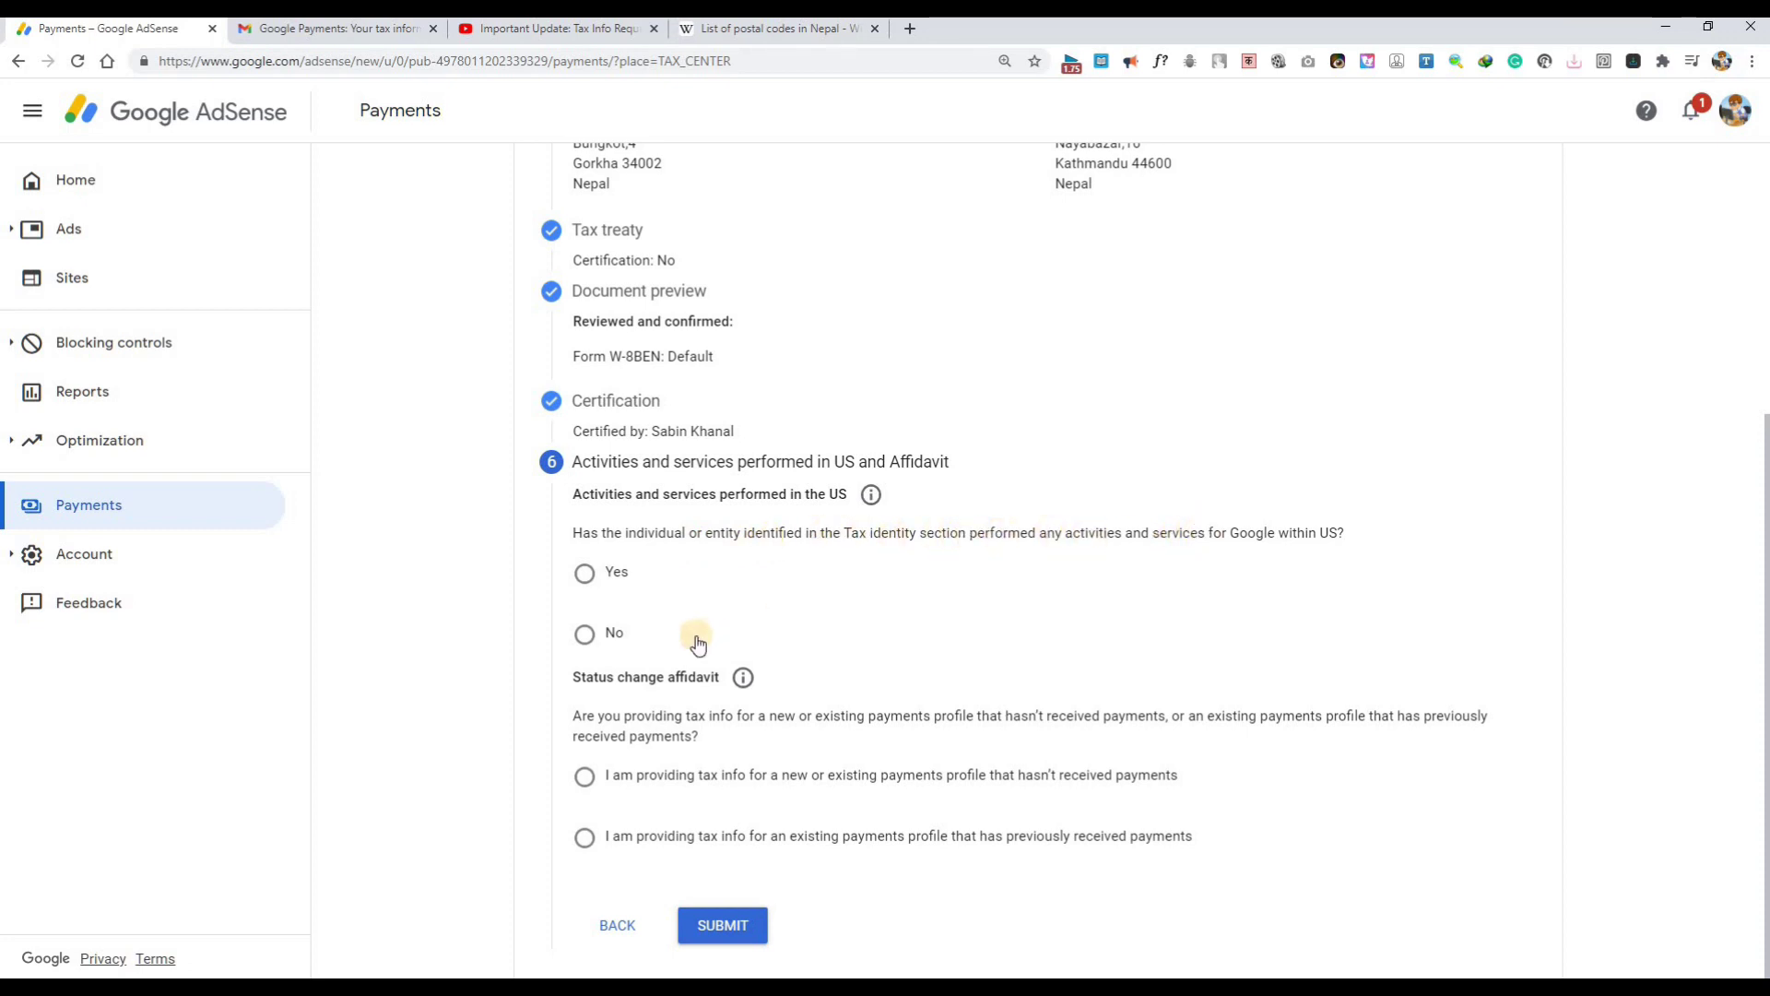
left_click(628, 634)
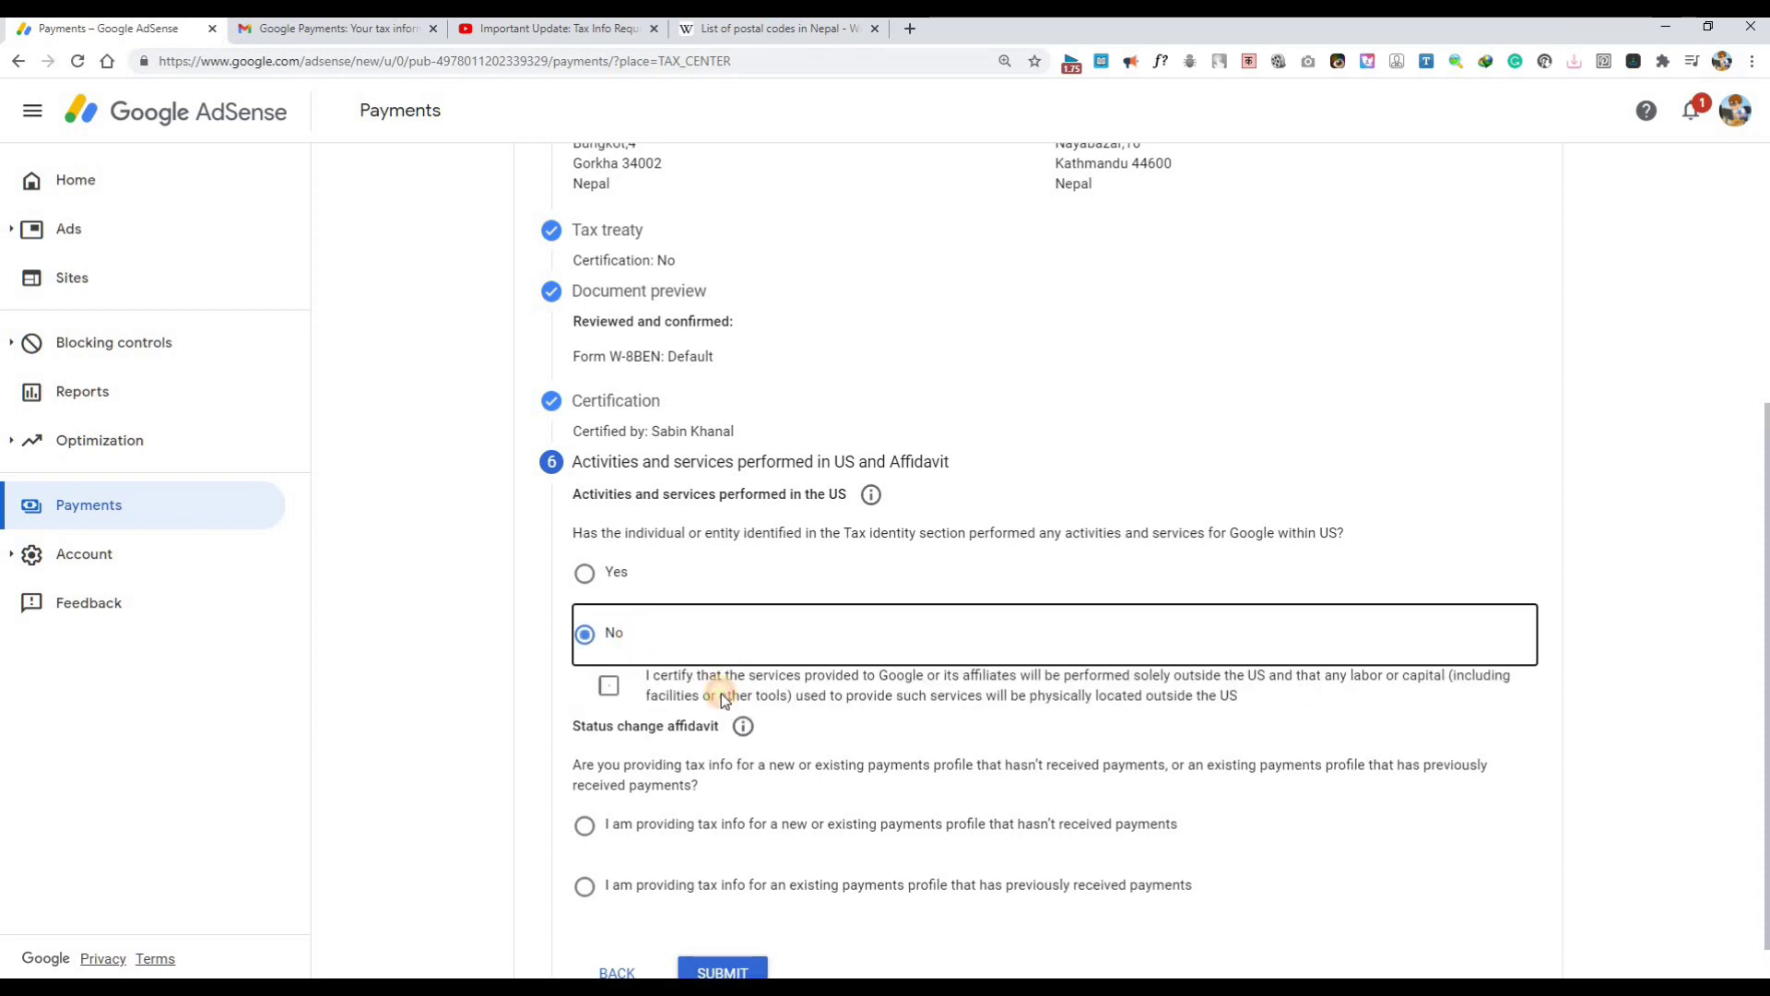
left_click(611, 685)
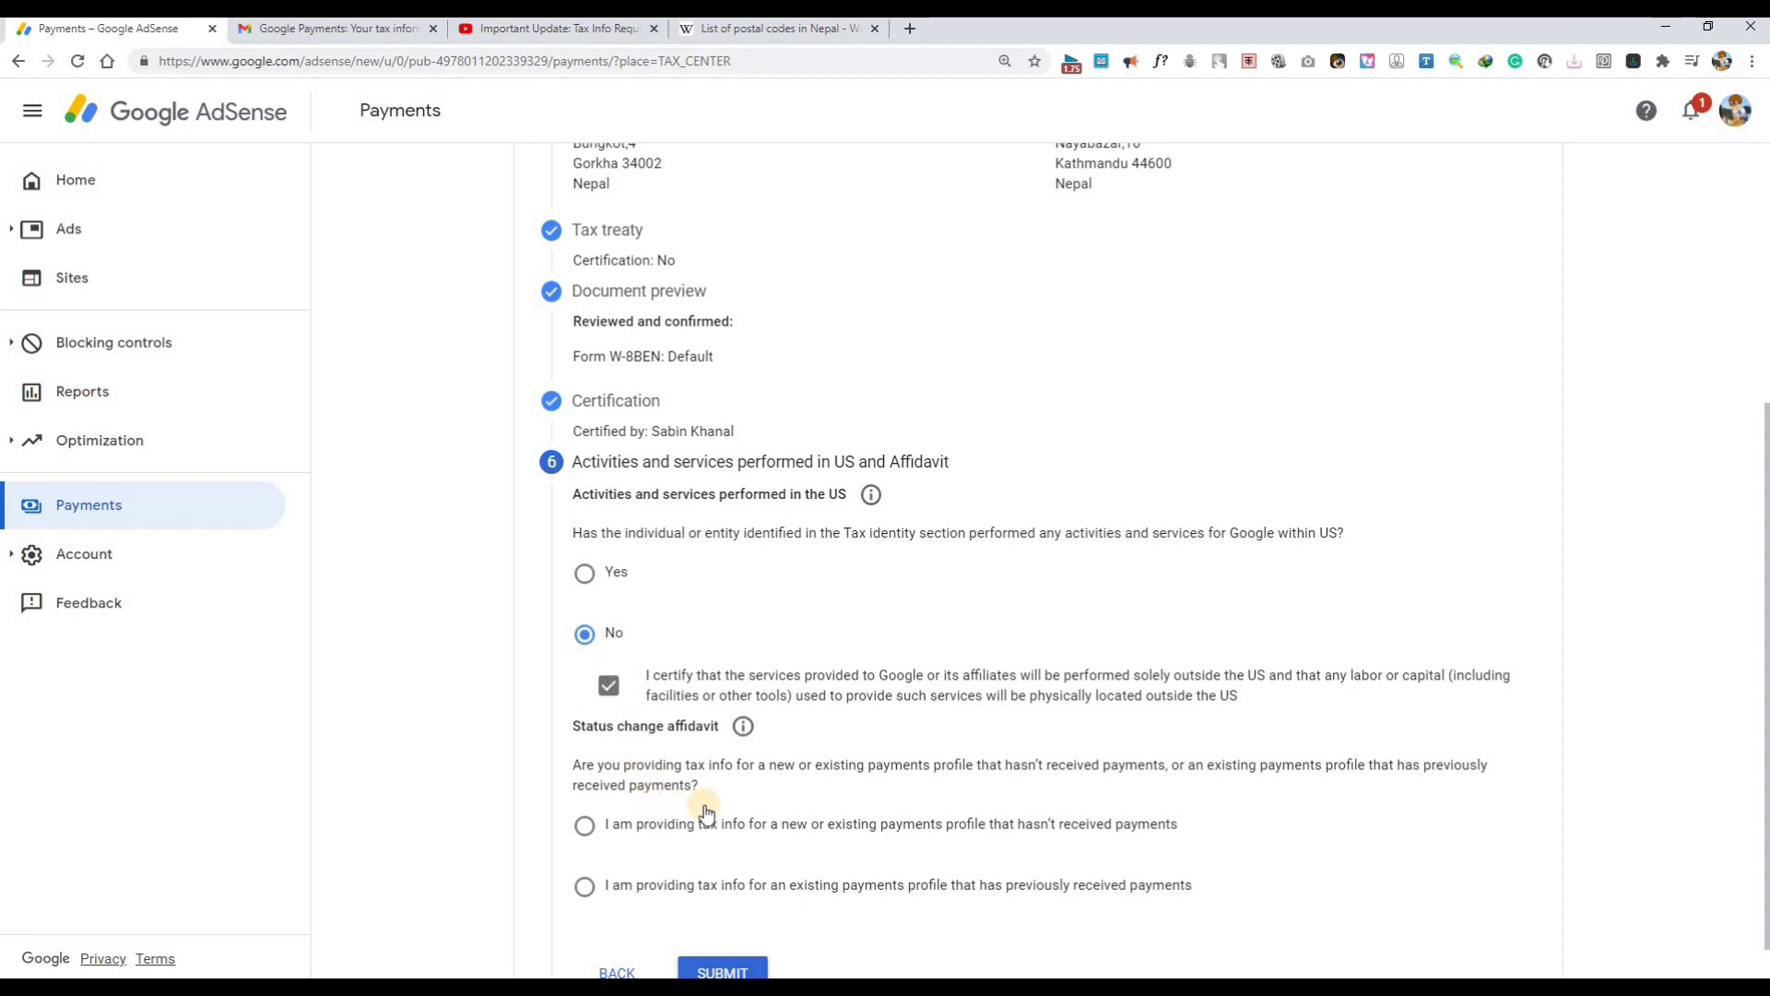
- Choose the existing payments profile that has previously received payments, accept the unchanged-status declaration, and submit the tax form
left_click(696, 890)
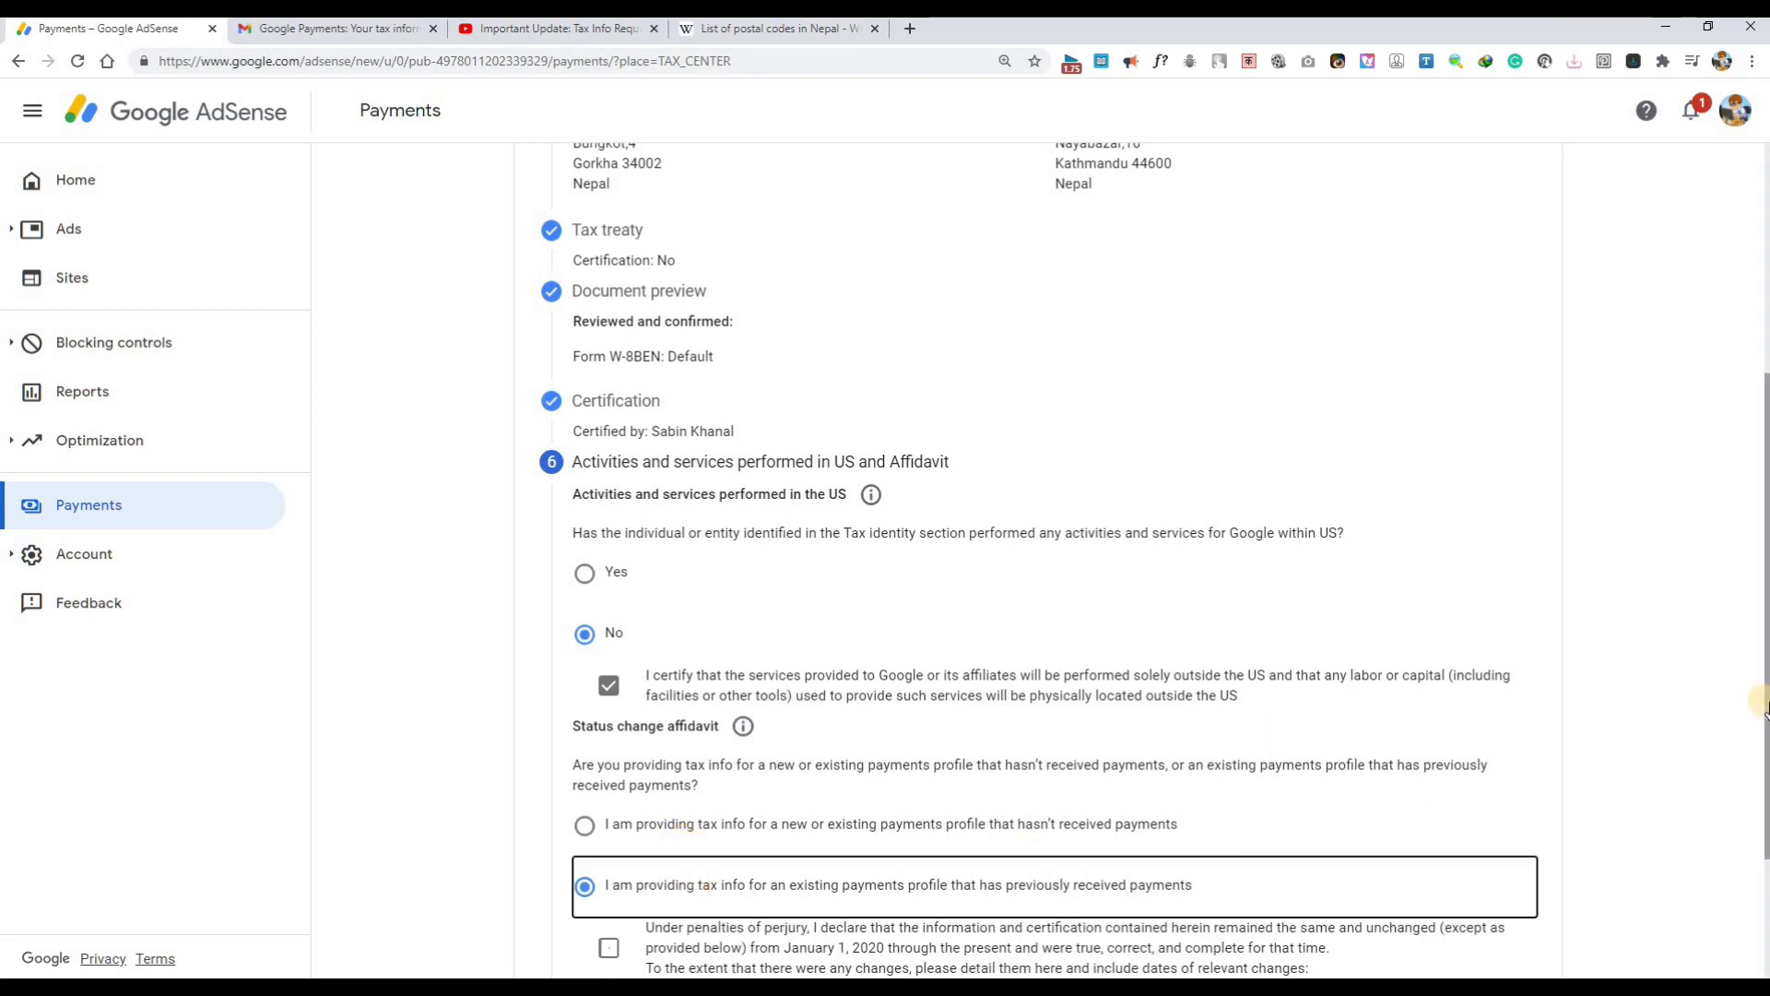
scroll(1712, 835, "down", 3)
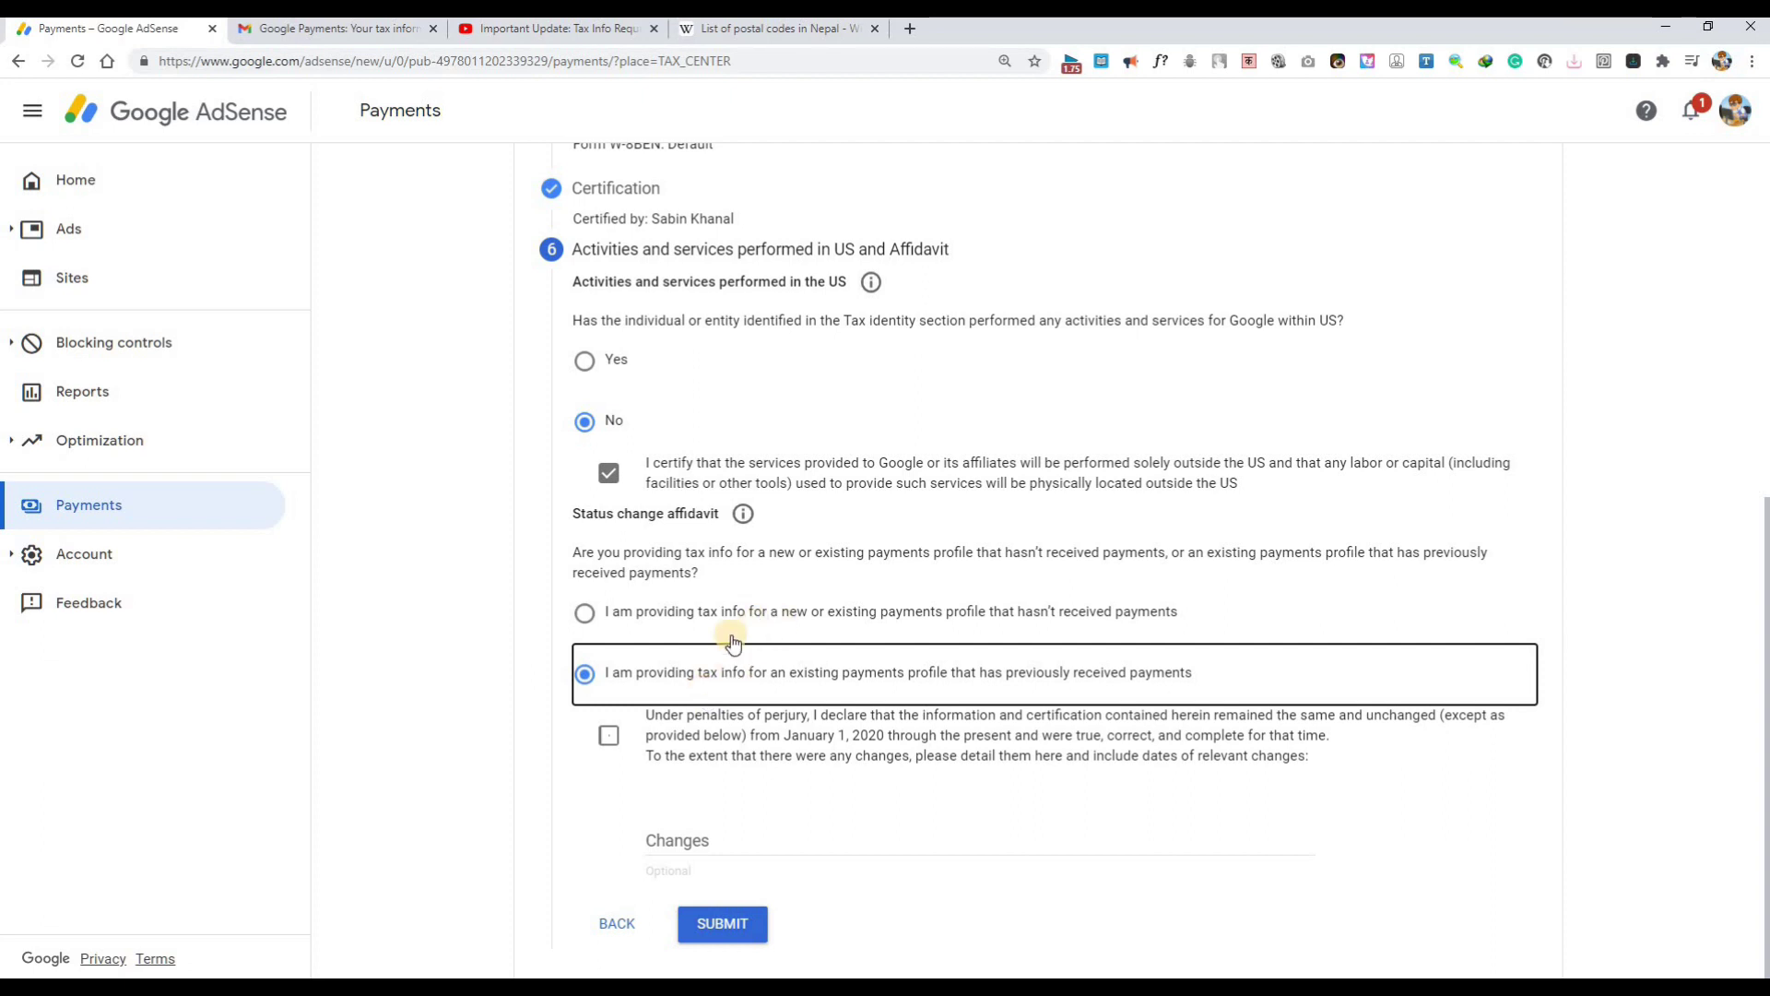
left_click(665, 730)
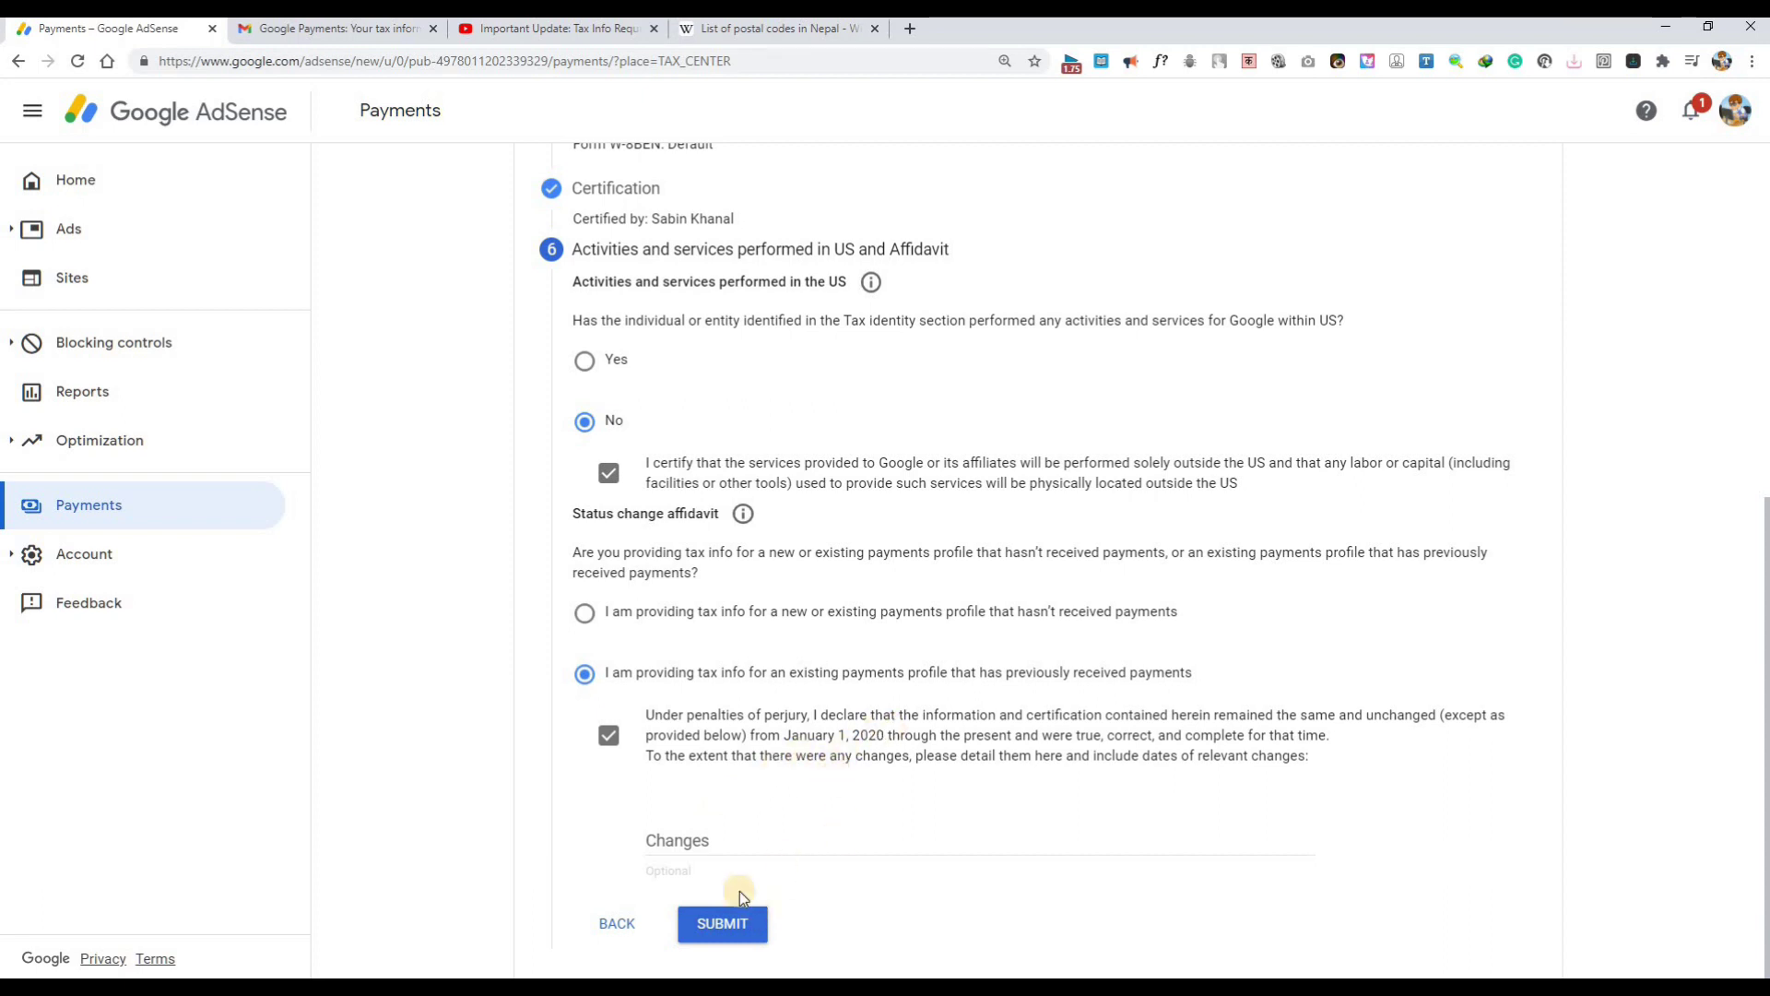
left_click(727, 923)
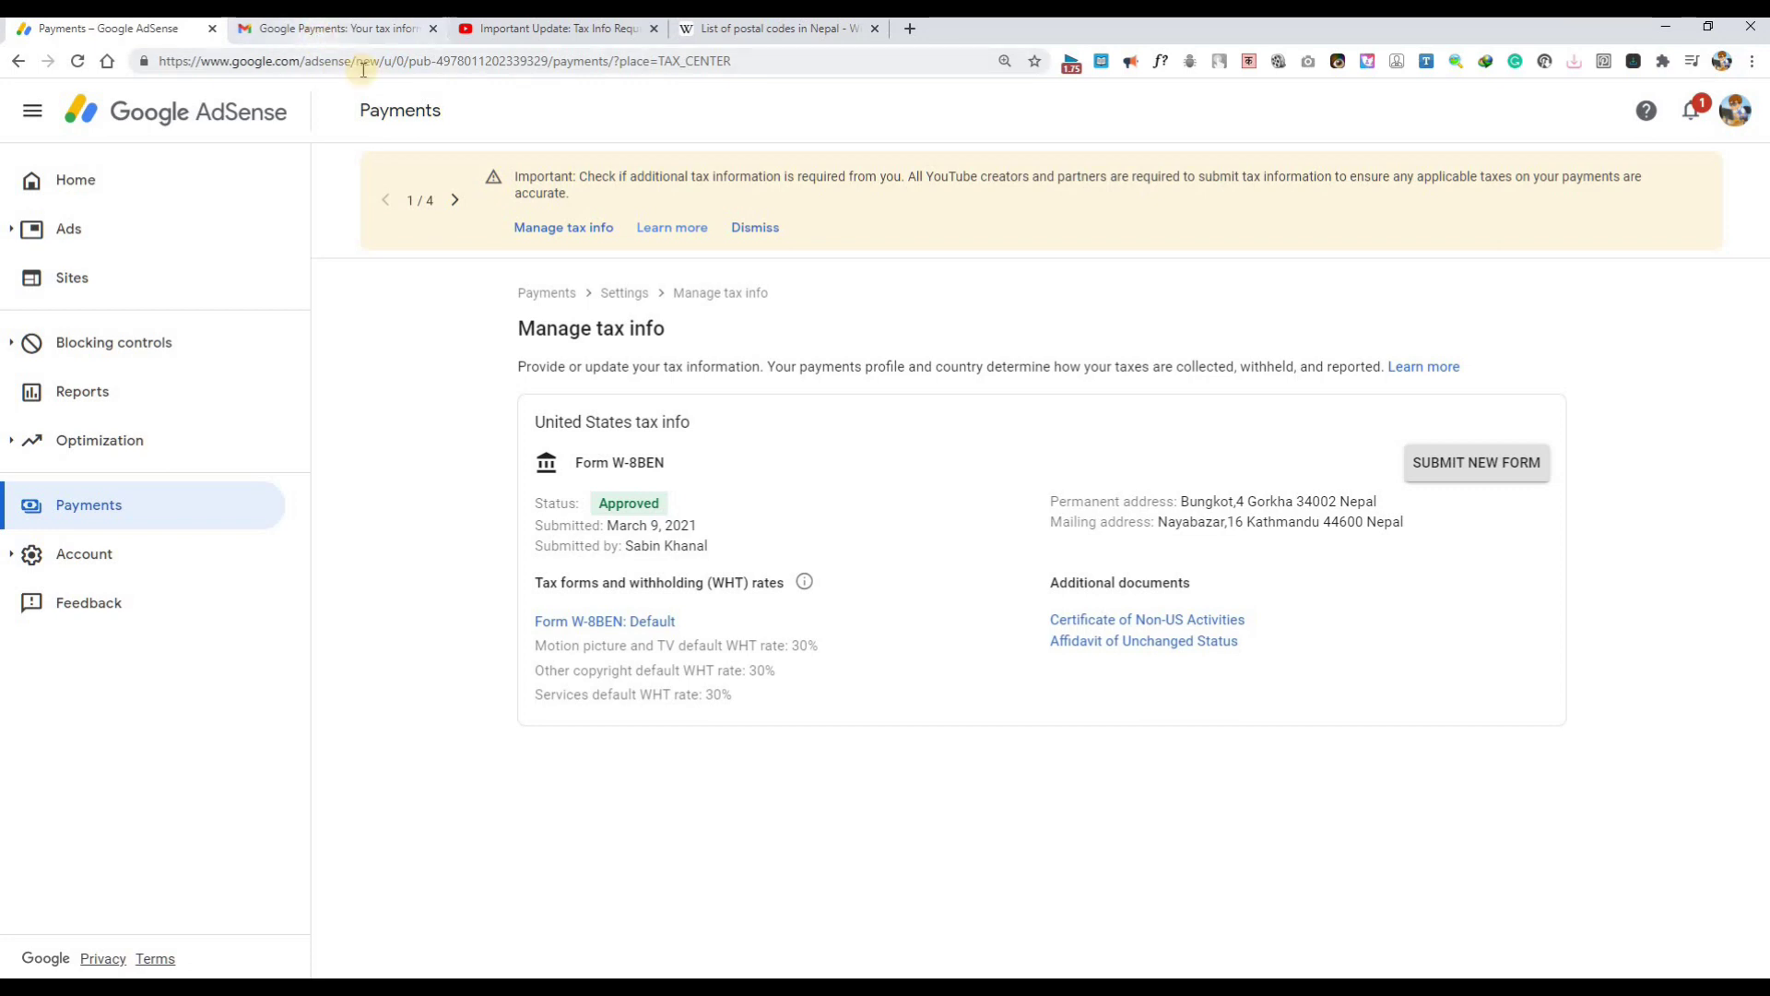
- Switch to Gmail and read the Google Payments email about the tax information, including its link to view tax info
left_click(317, 29)
triple_click(939, 420)
left_click(843, 435)
left_click(1679, 962)
left_click(1058, 391)
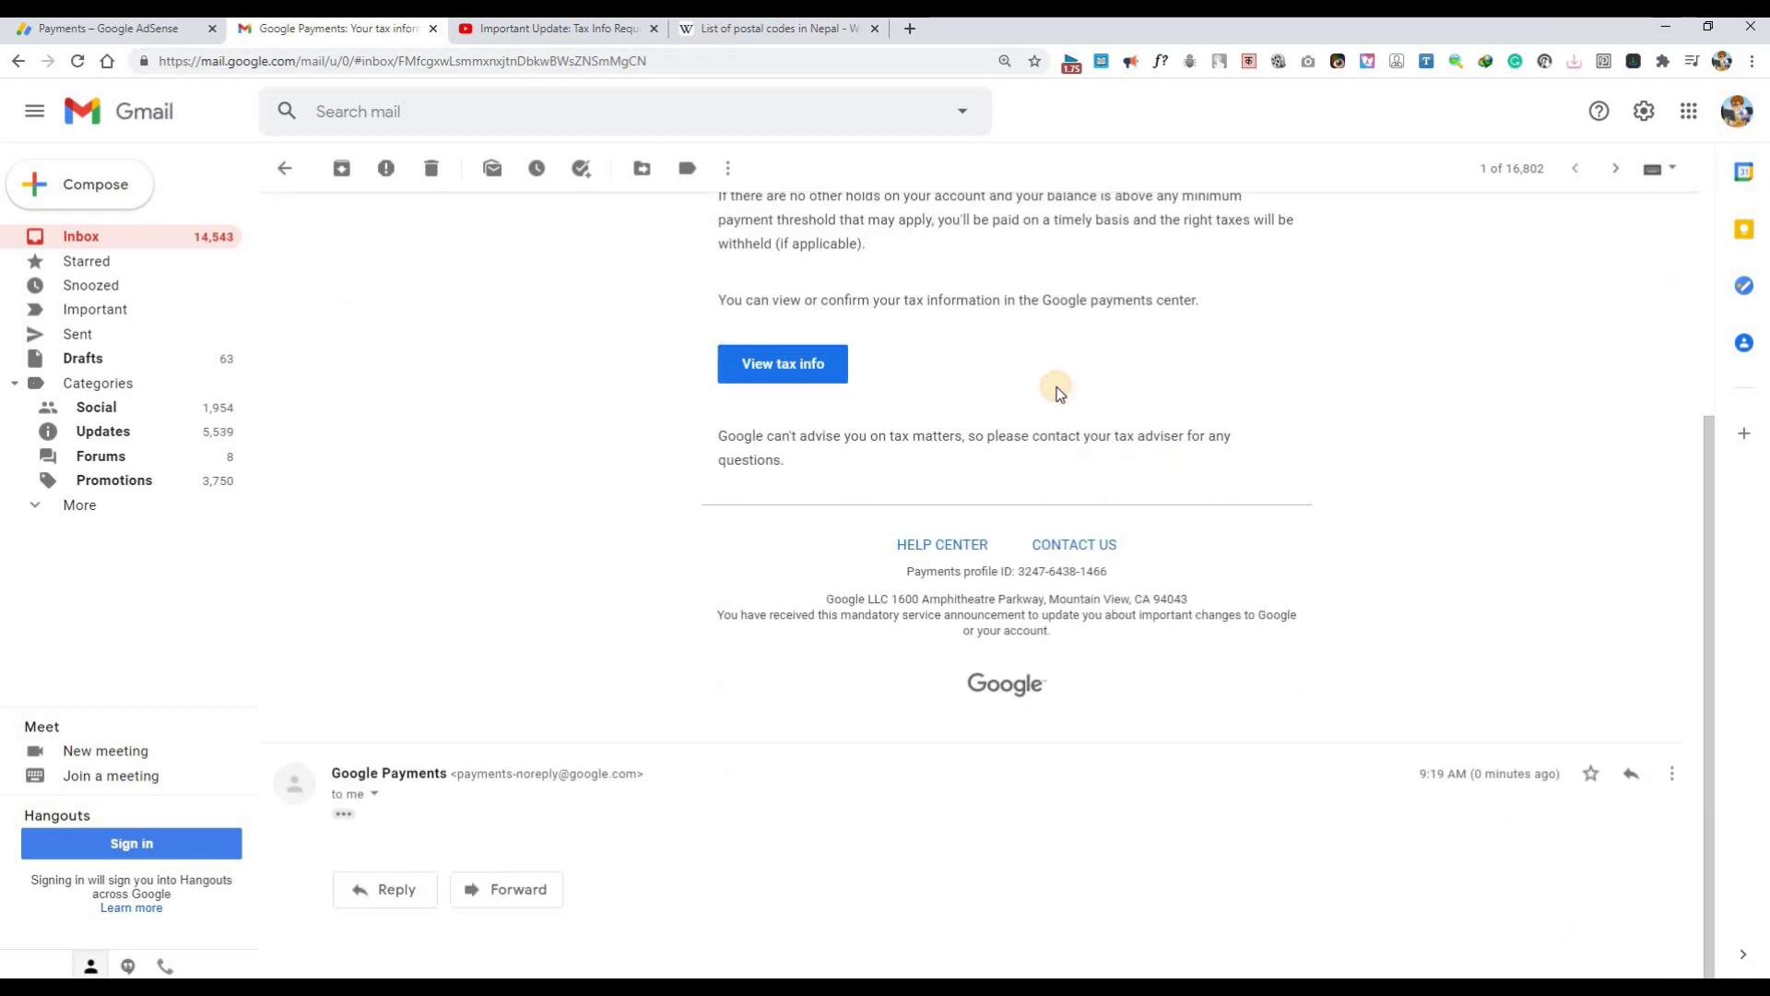
scroll(1056, 387, "up", 4)
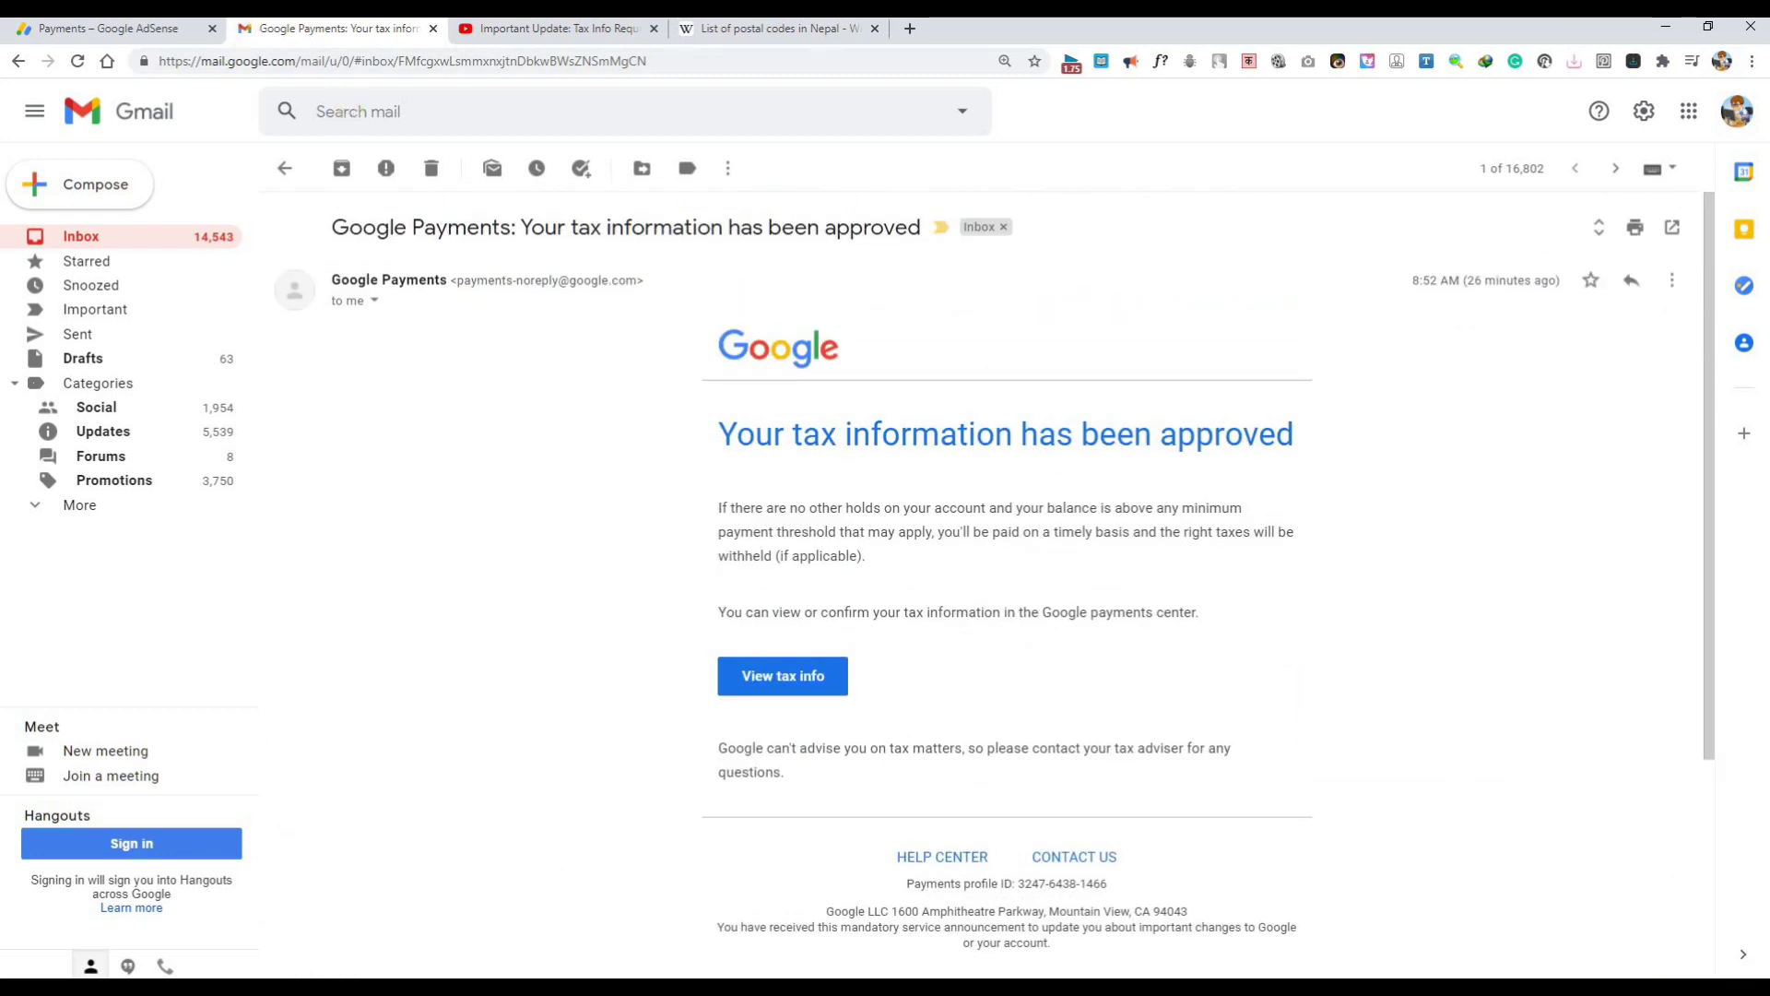
left_click(811, 666)
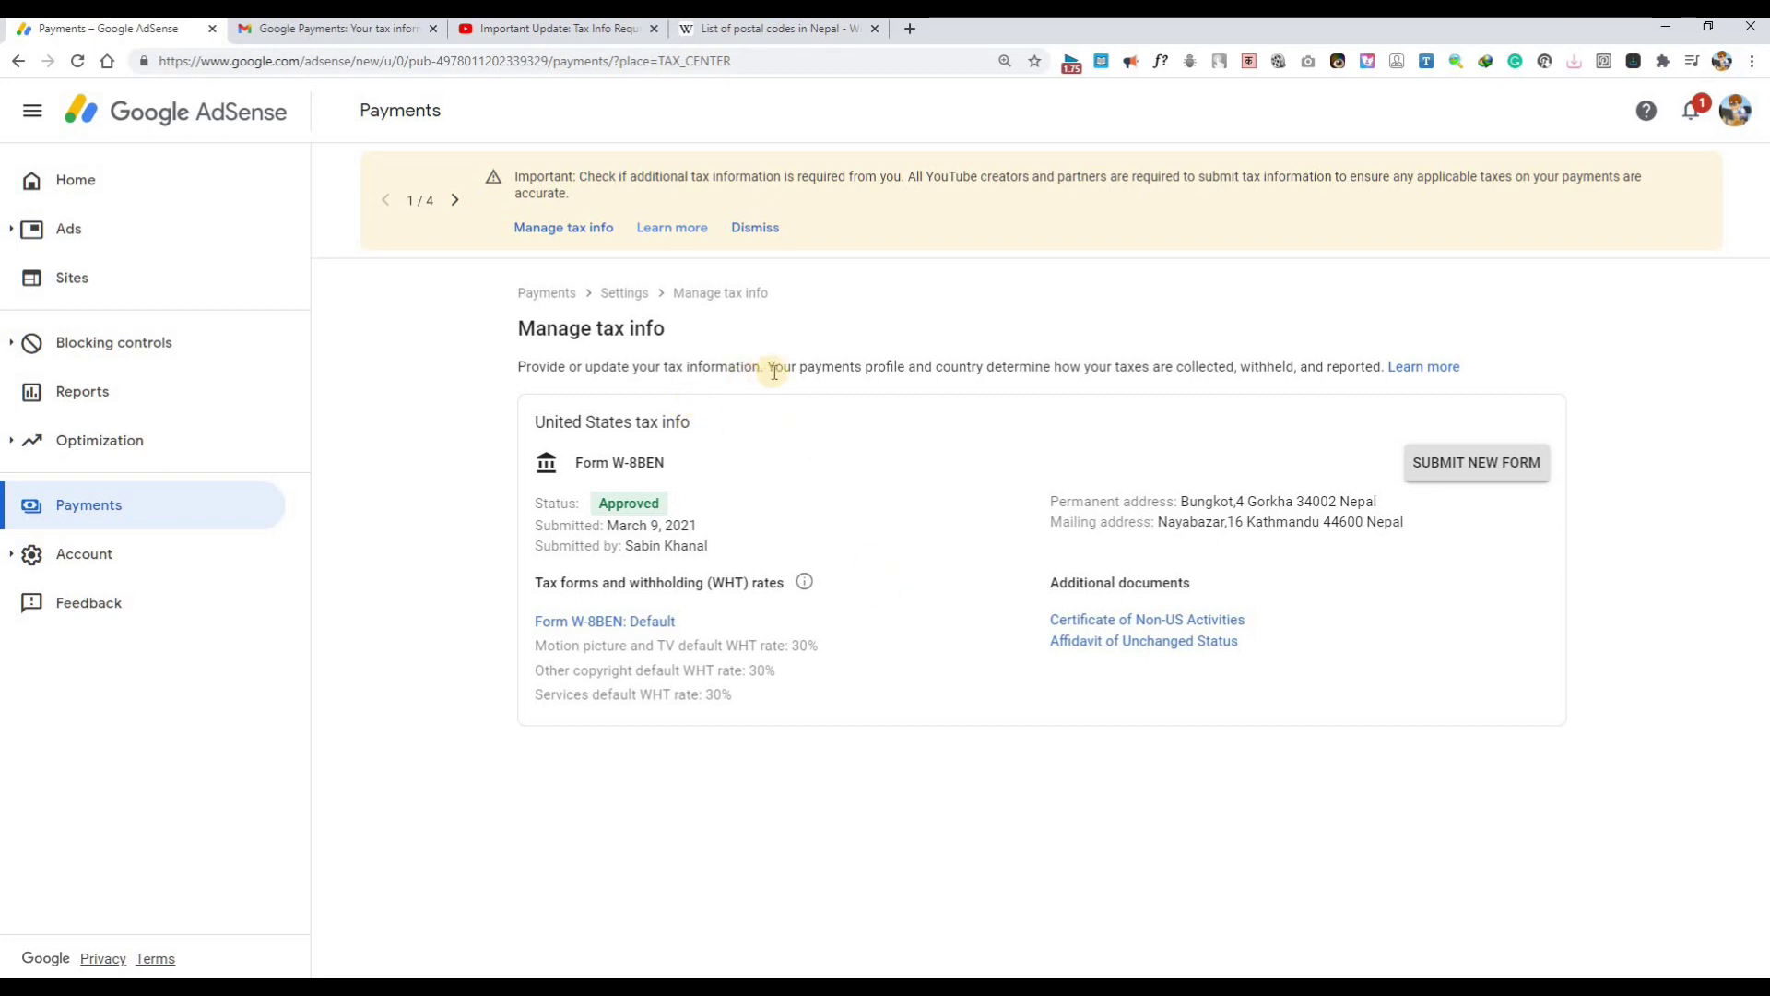
triple_click(736, 368)
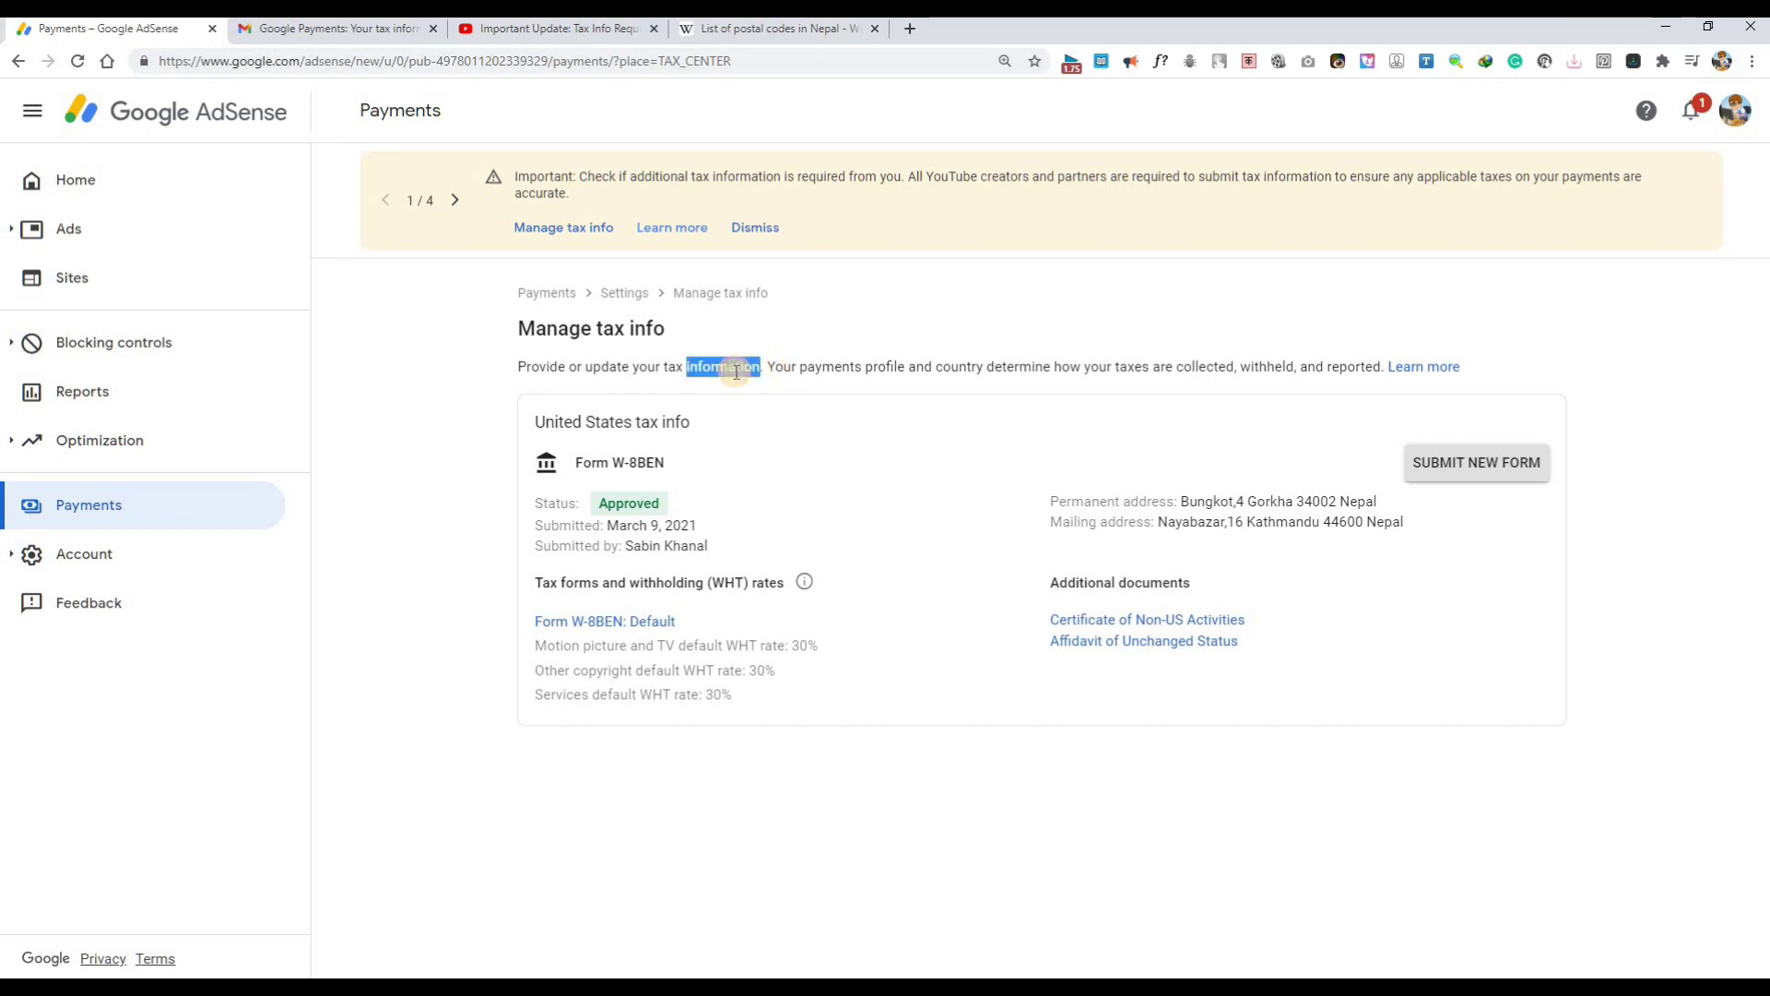
left_click(736, 368)
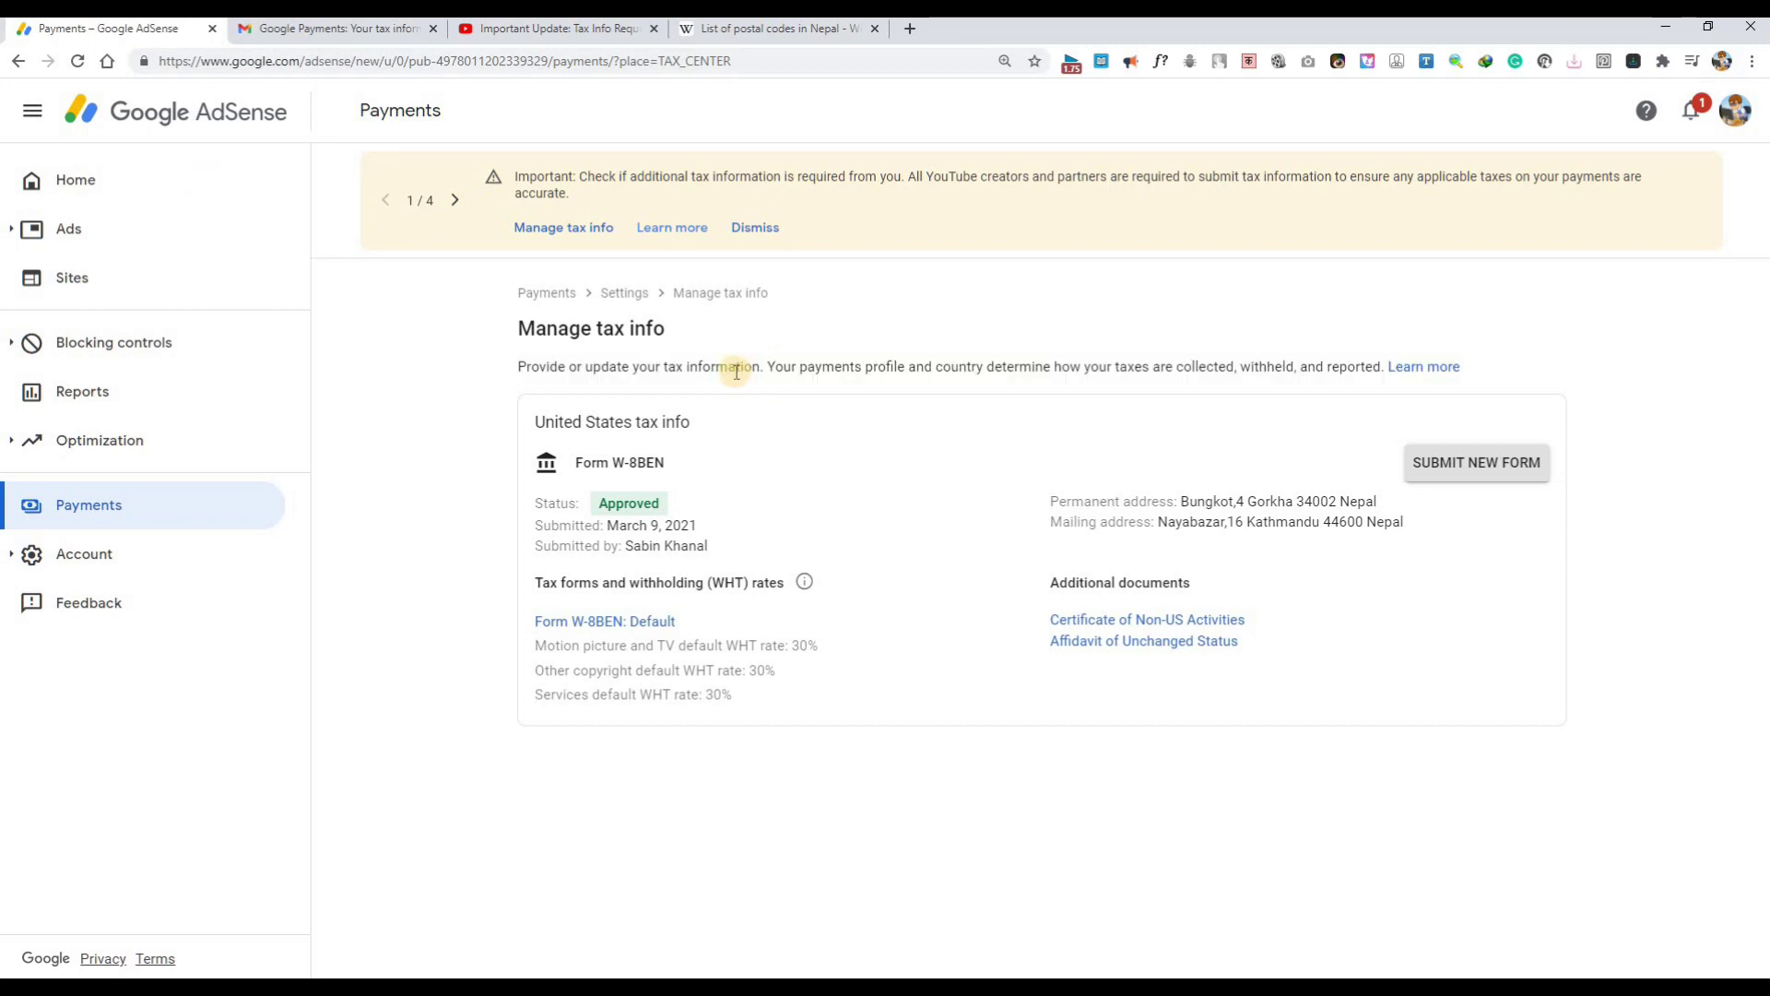
double_click(736, 369)
left_click(843, 379)
triple_click(922, 369)
left_click(921, 369)
double_click(921, 369)
left_click(921, 369)
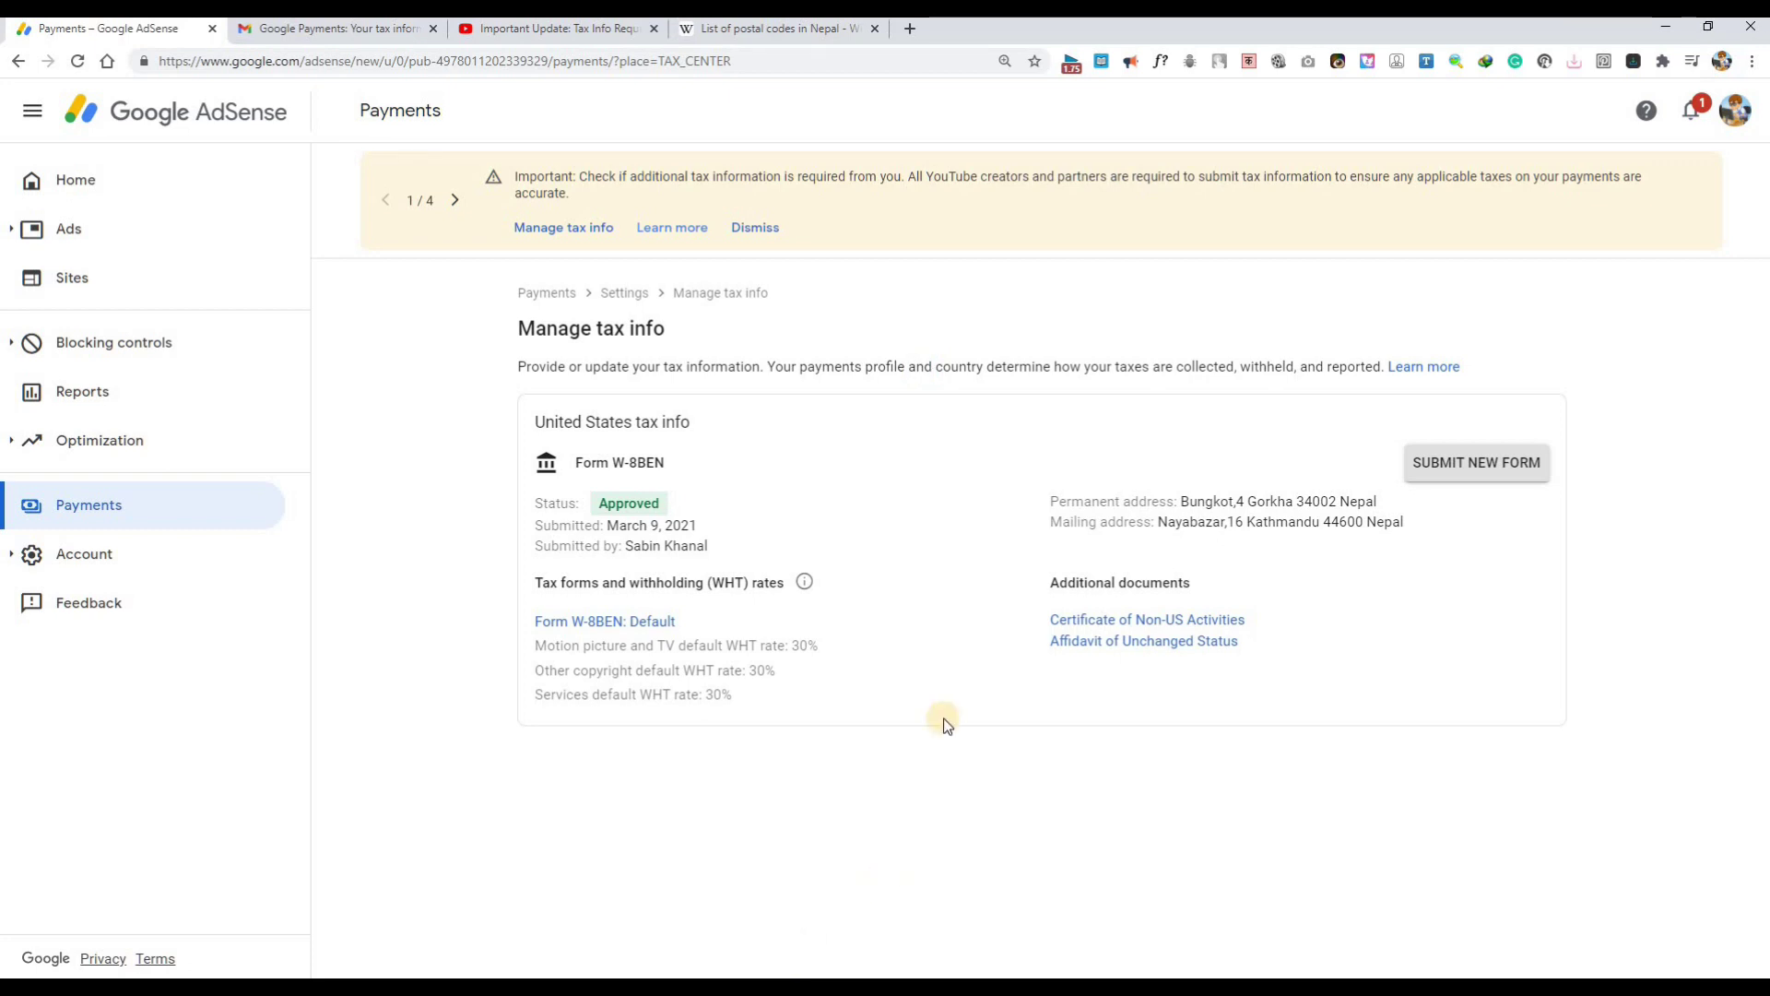